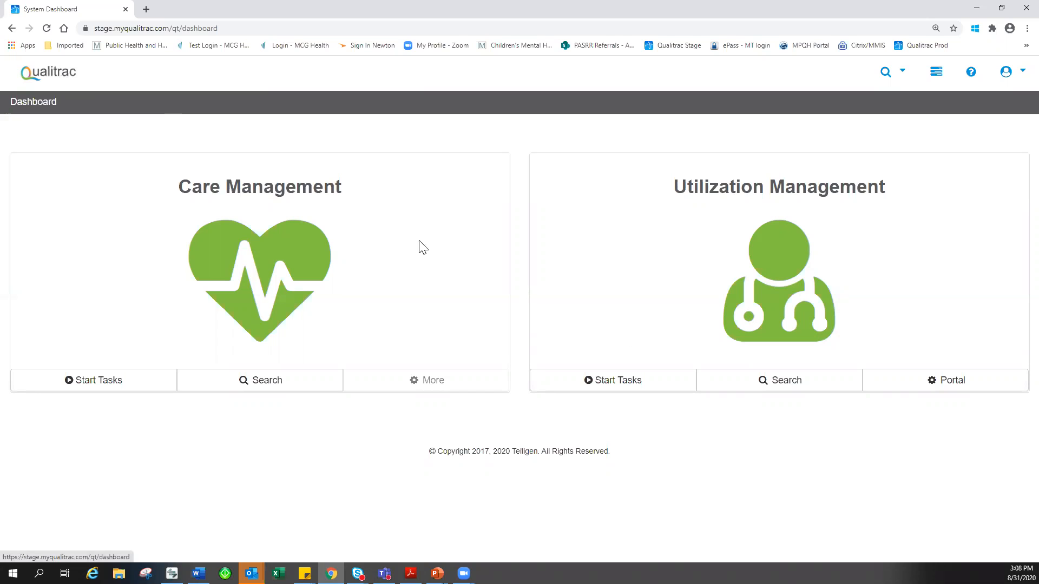
From the Task Queue's Cases list, open the not-submitted Behavioral Health Residential request for editing
left_click(942, 76)
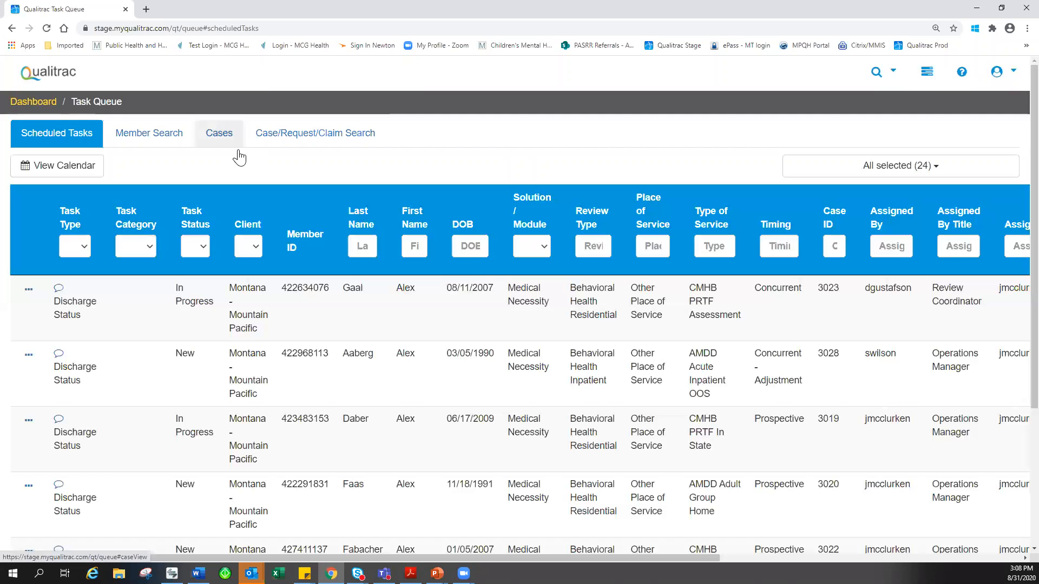
left_click(227, 141)
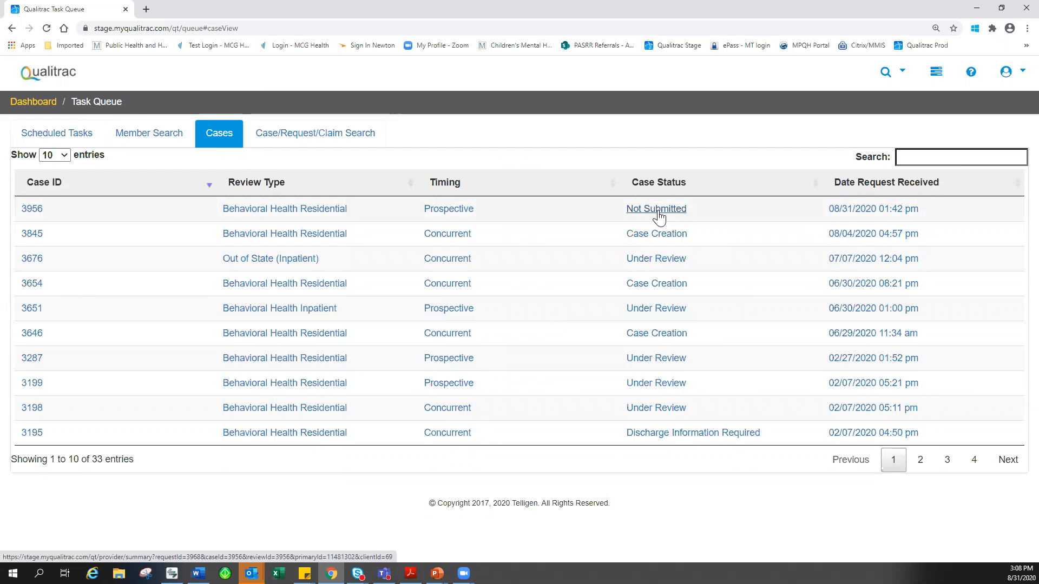
left_click(658, 211)
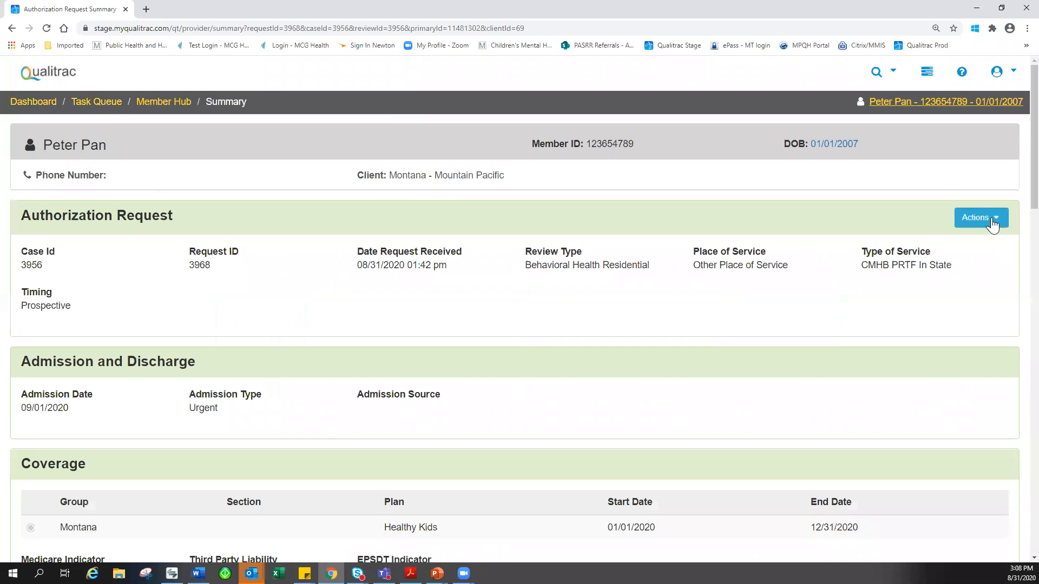
left_click(980, 218)
left_click(930, 271)
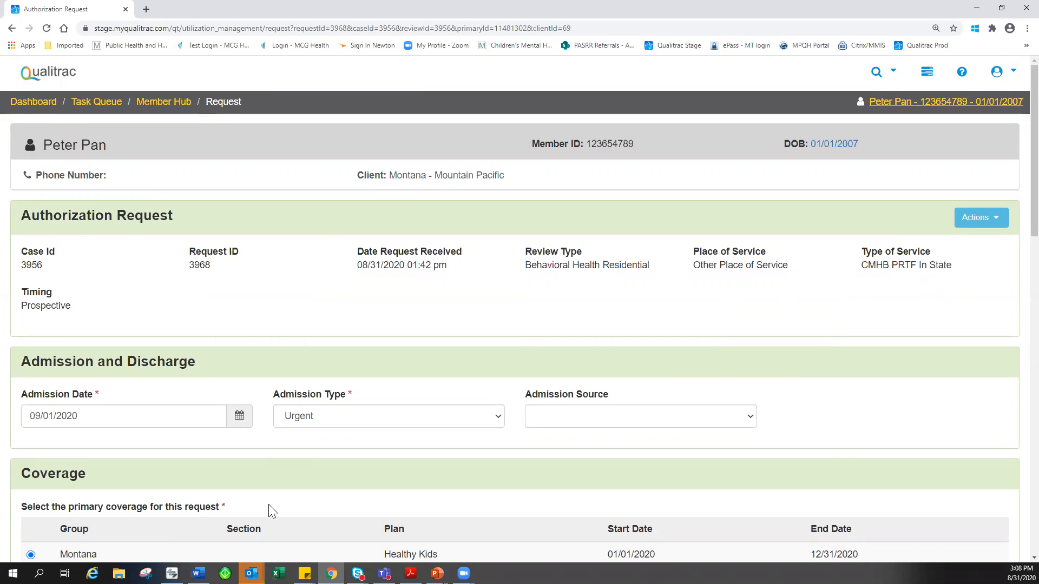
Add diagnosis F43.10, post-traumatic stress disorder unspecified, to the request and dismiss the error message
scroll(267, 510, "down", 3)
scroll(229, 484, "down", 8)
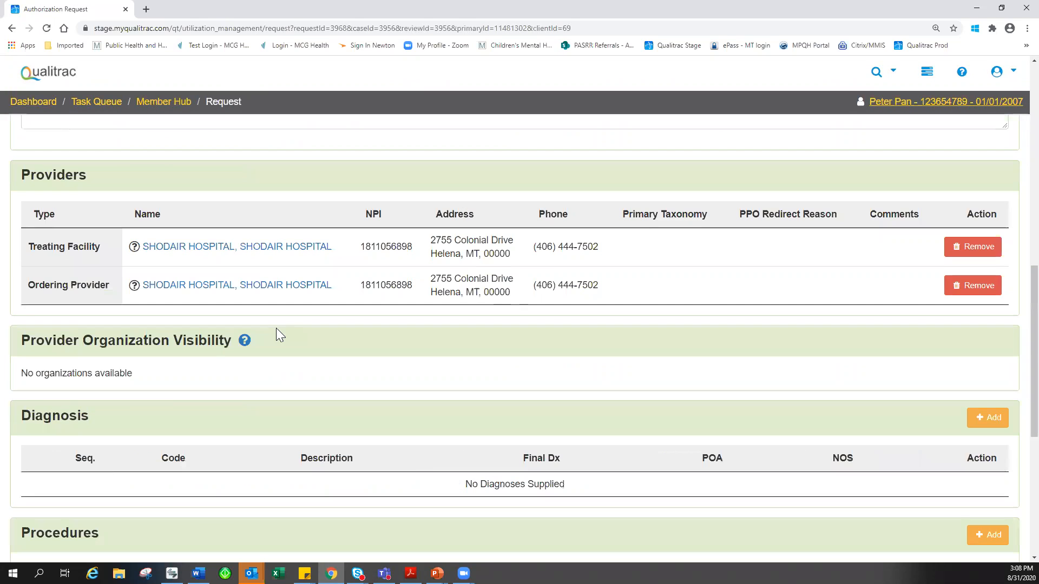
scroll(480, 519, "down", 2)
scroll(1012, 352, "down", 1)
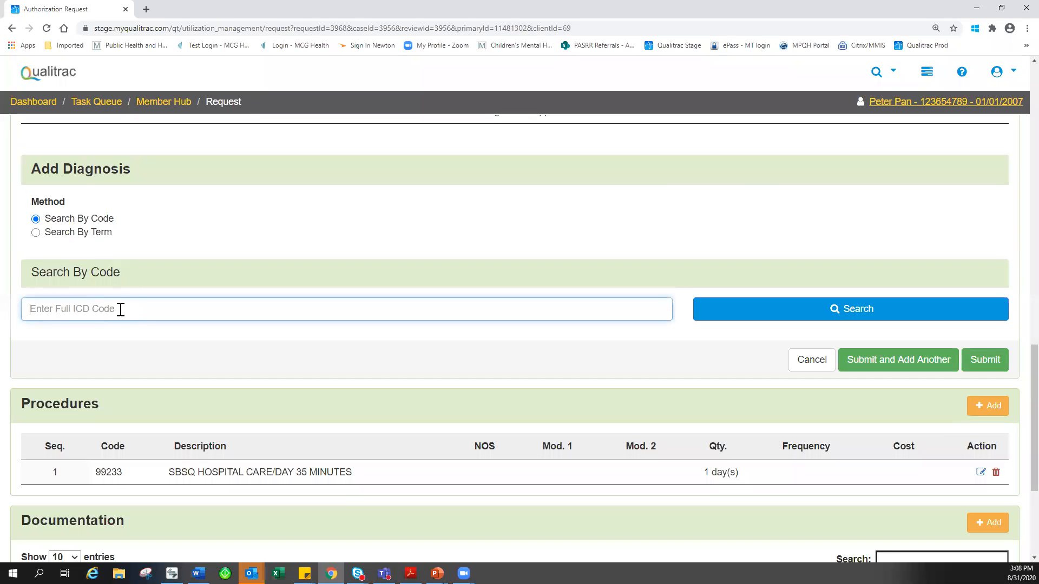
type("F43.10")
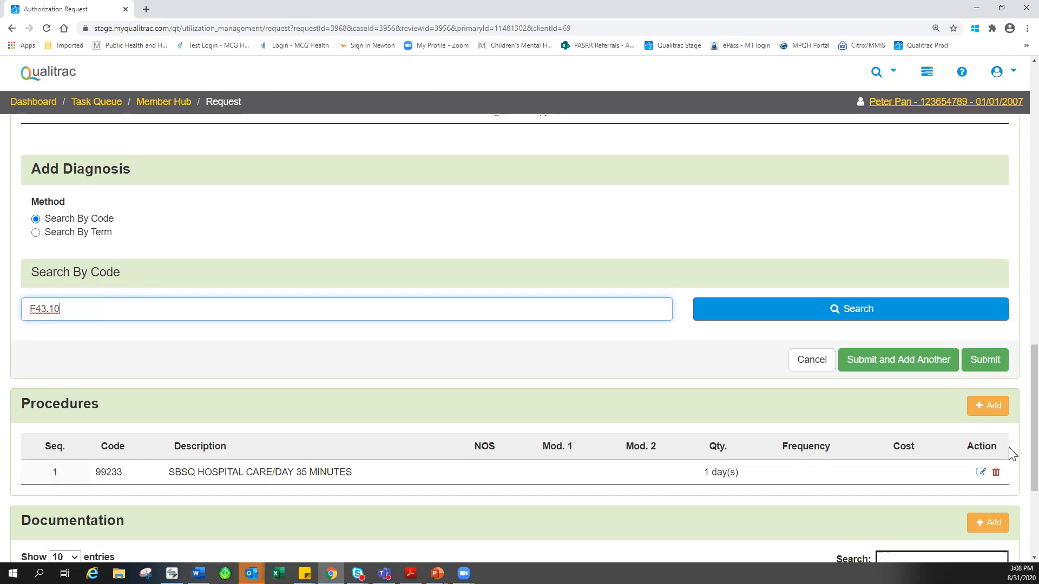
left_click(993, 365)
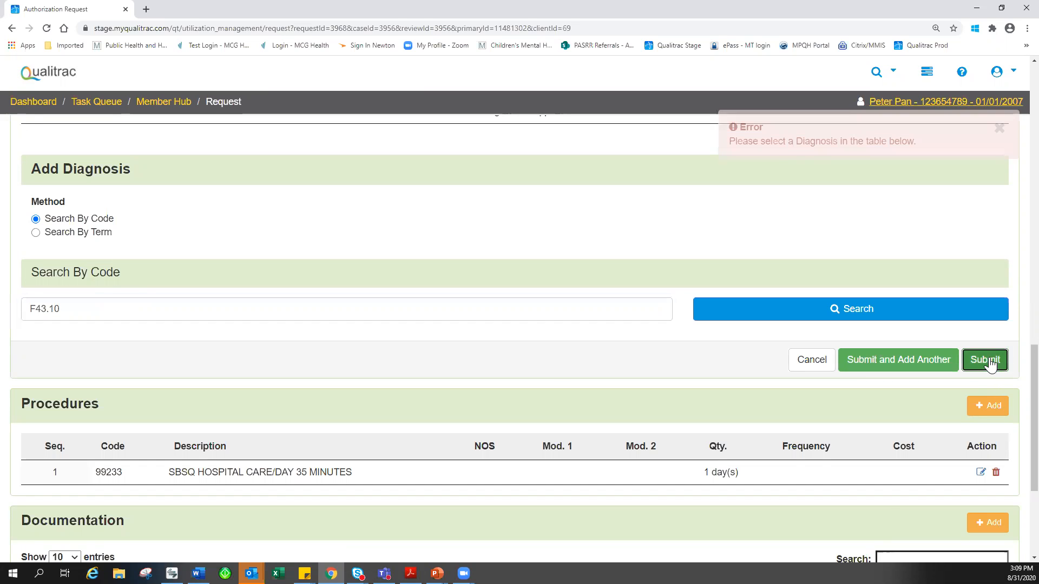
left_click(31, 392)
left_click(978, 465)
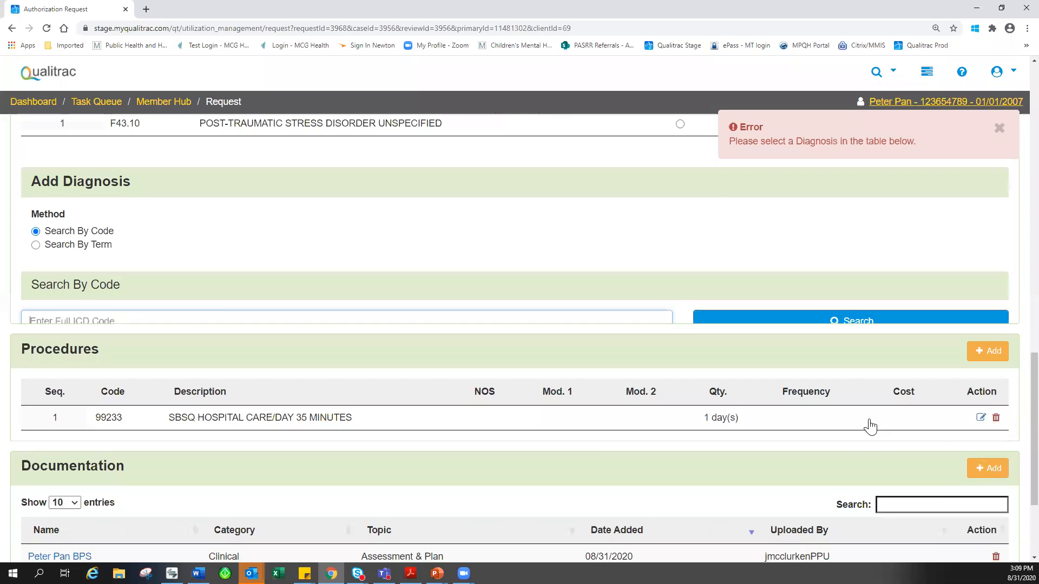
left_click(999, 128)
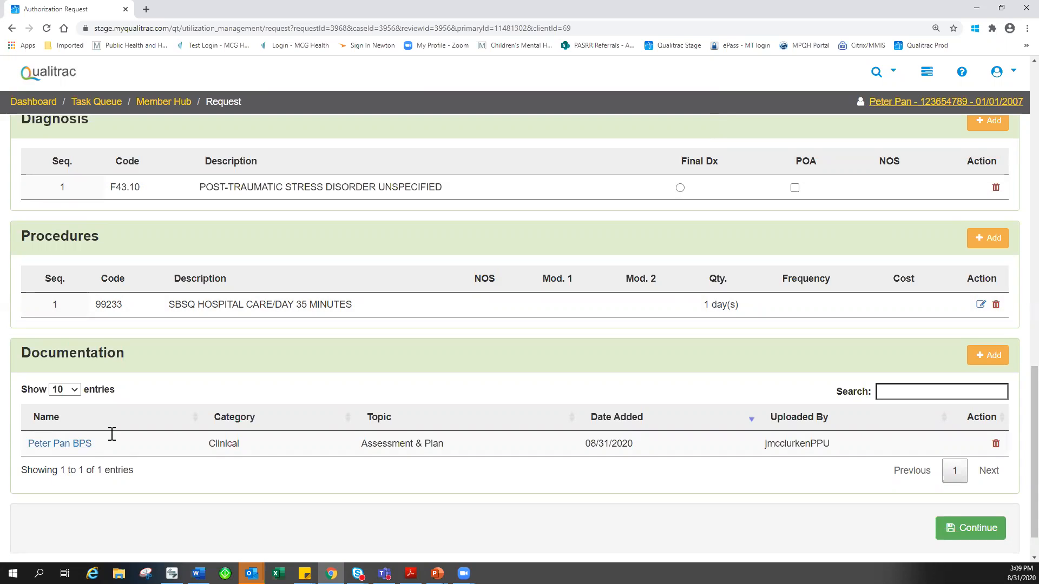
Save the request and attach the MT_Child PRTF in state initial guideline under Document Clinical
left_click(982, 531)
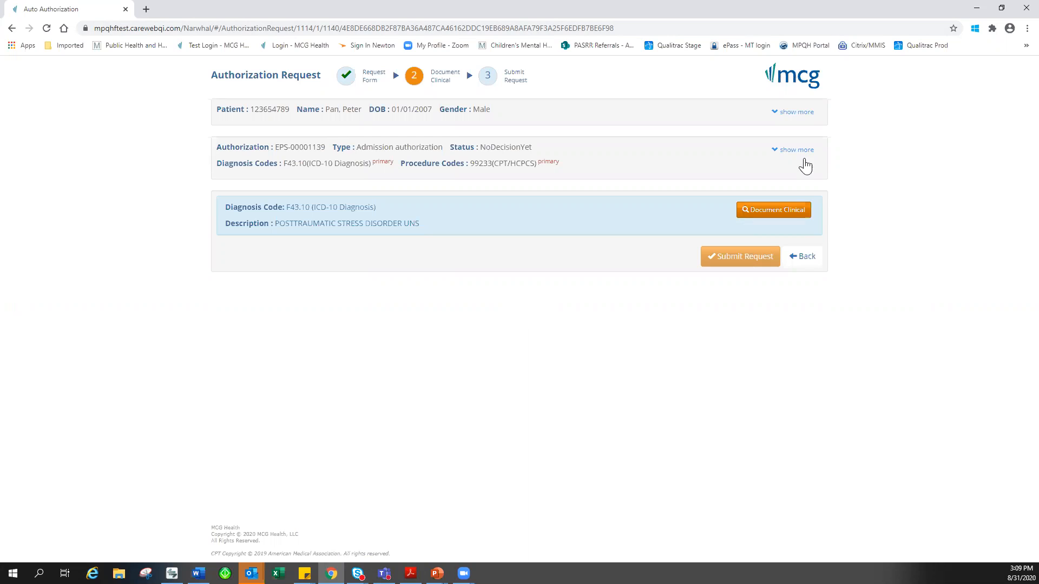
left_click(801, 208)
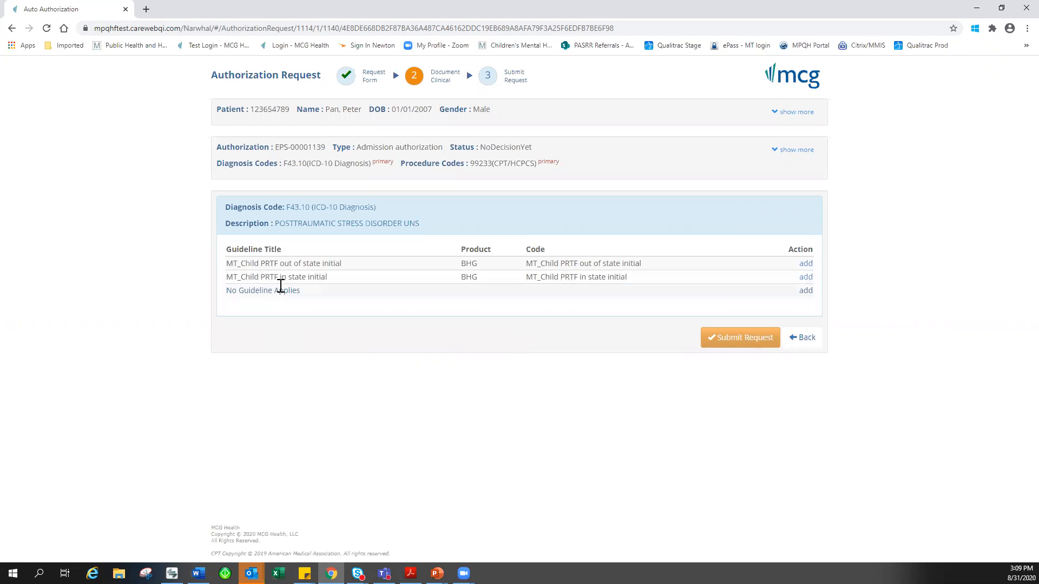
left_click(806, 278)
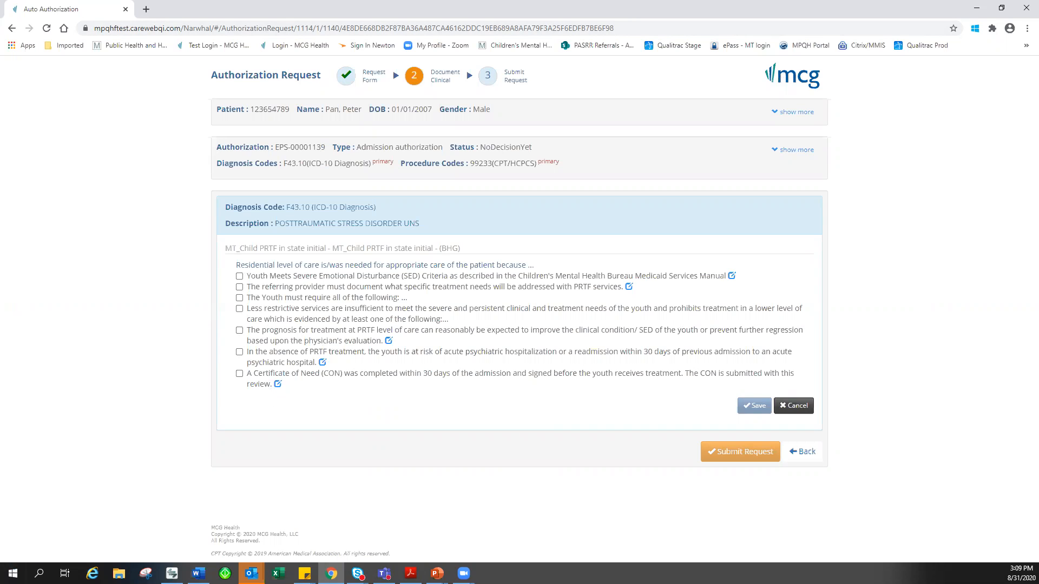
key("alt+Tab")
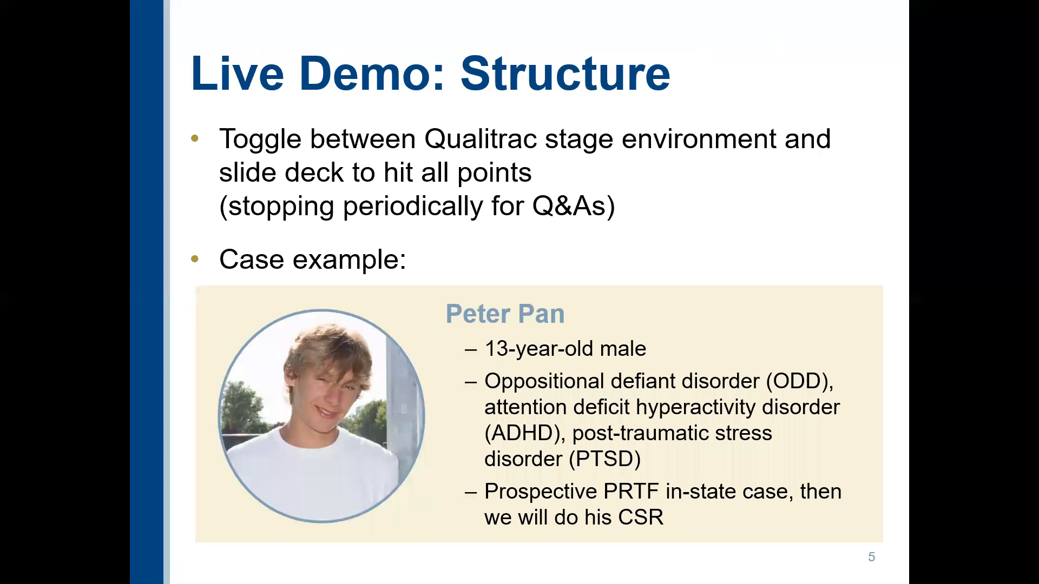
left_click(183, 125)
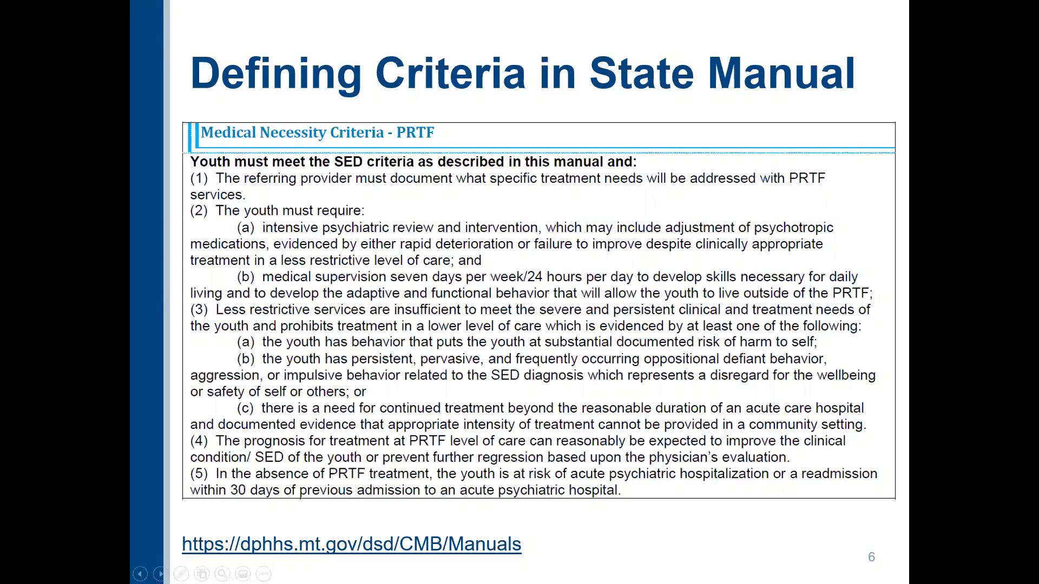
key("alt+Tab")
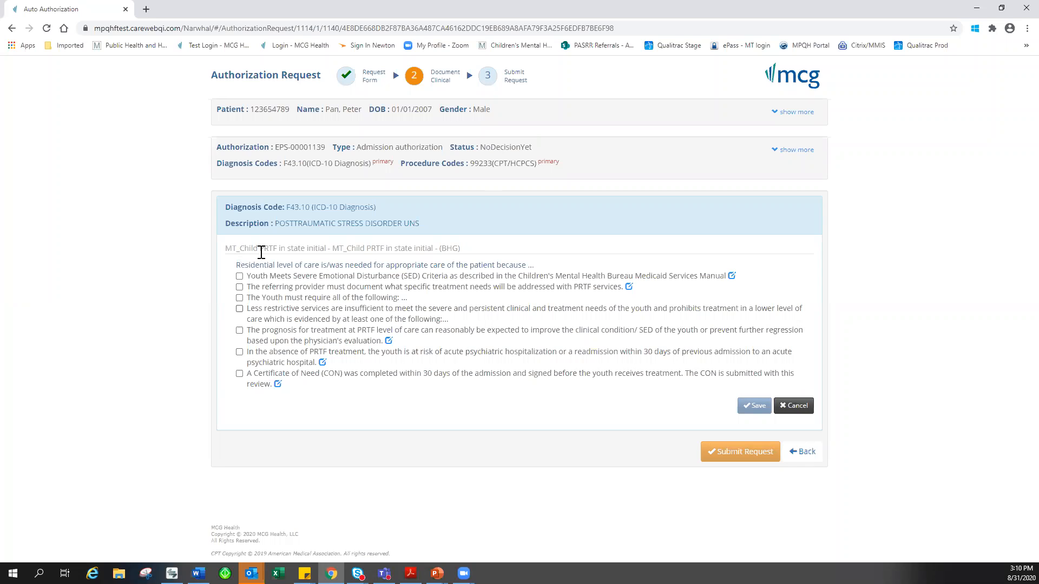
Check 'Youth Meets Severe Emotional Disturbance (SED) Criteria' on the PRTF checklist
left_click(240, 276)
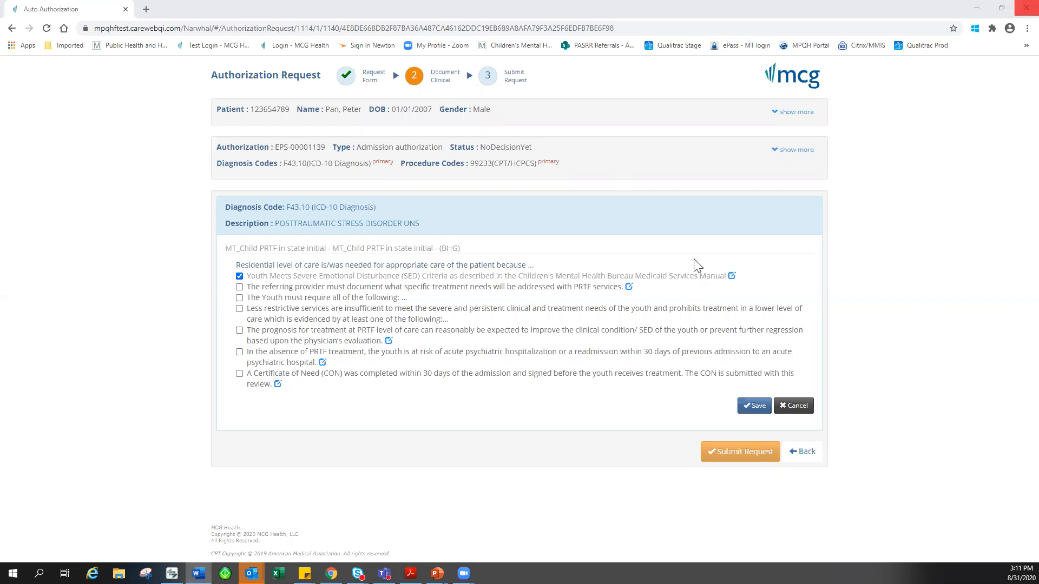
Draft an SED indication note reading 'ODD, PTSD, ADHD', then close it
left_click(732, 277)
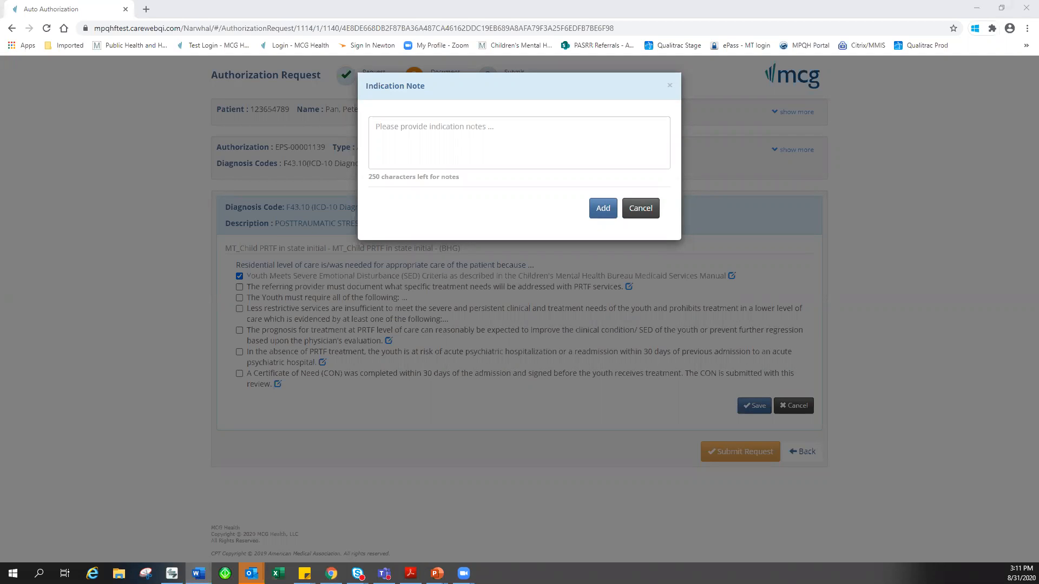
left_click(457, 137)
type("ODD, PTSD, ADHD")
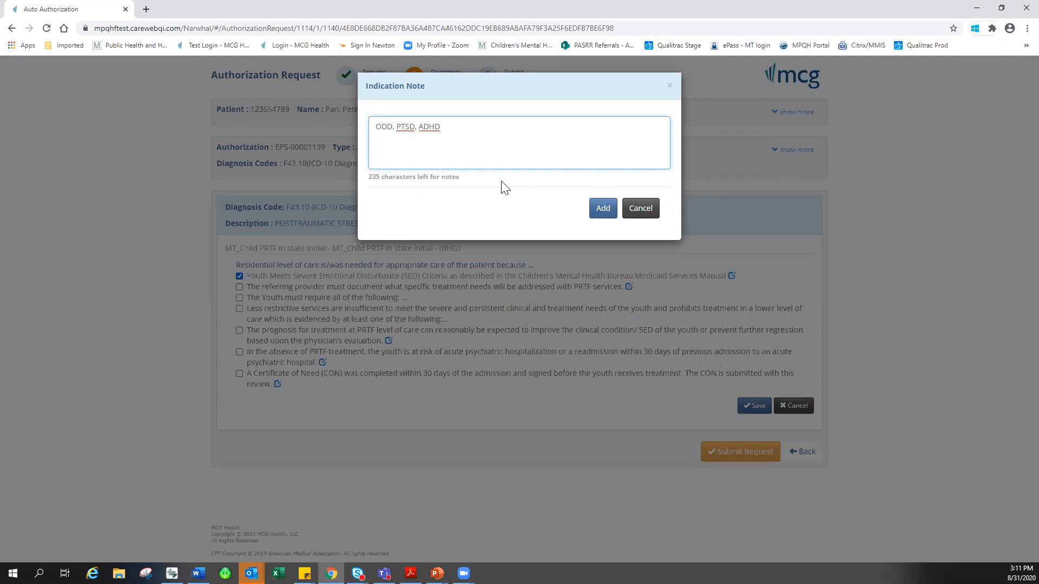
key("alt+Tab")
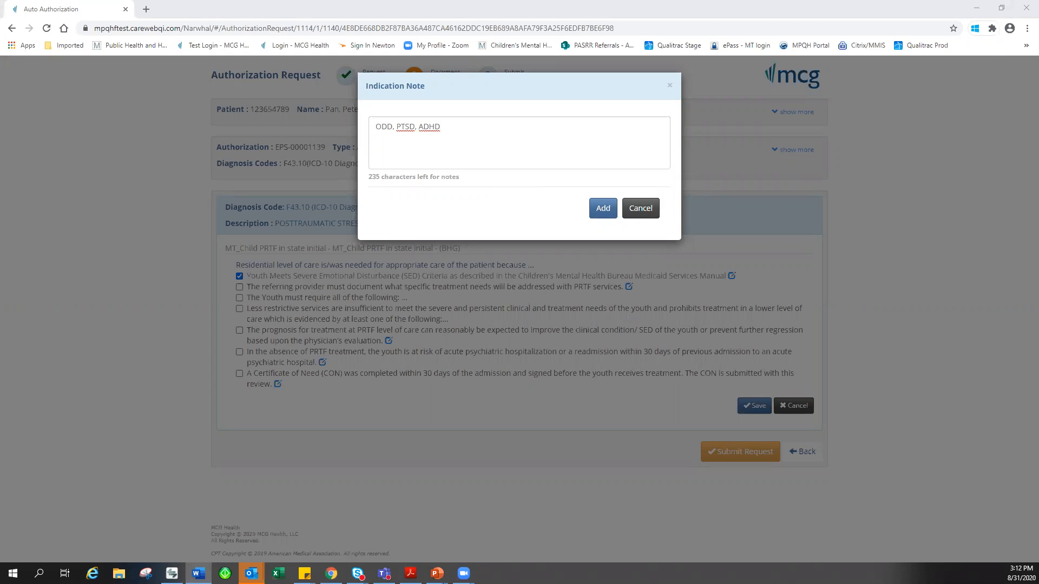
left_click_drag(475, 131, 324, 127)
left_click(341, 167)
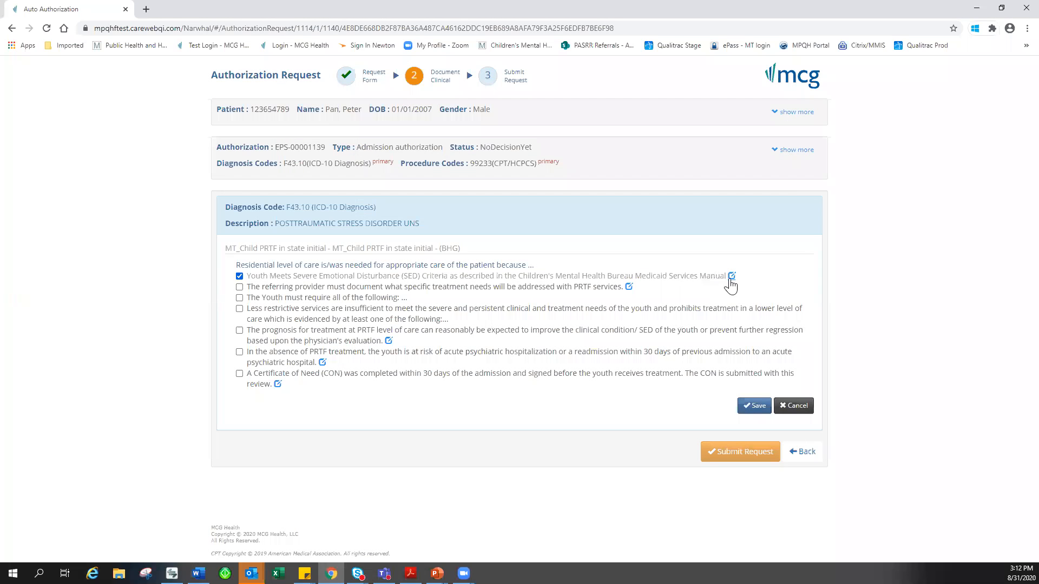
Save the pasted 8/15/20 assessment summary as the SED note, then check the referring-provider criterion
left_click(731, 276)
left_click(385, 144)
type("8/15/20 Assessment noted history of ODD, PTSD, and ADHD with multiple functional impacts including physical altercations with parents and older siblings; and running away as impulsive reaction to limits – see assessment pg 2")
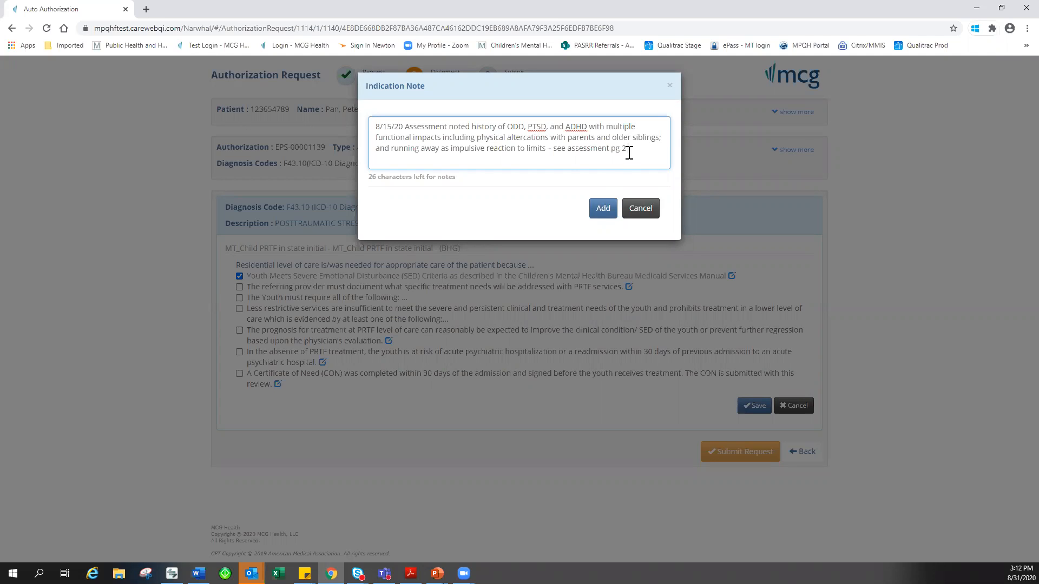
left_click_drag(628, 149, 550, 154)
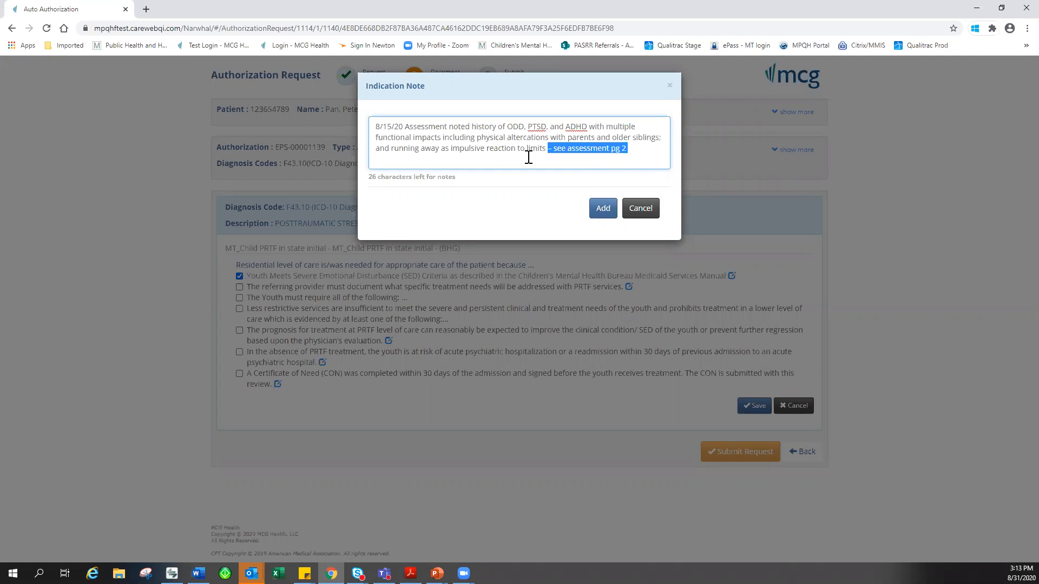
left_click_drag(546, 149, 498, 149)
left_click_drag(382, 144, 373, 128)
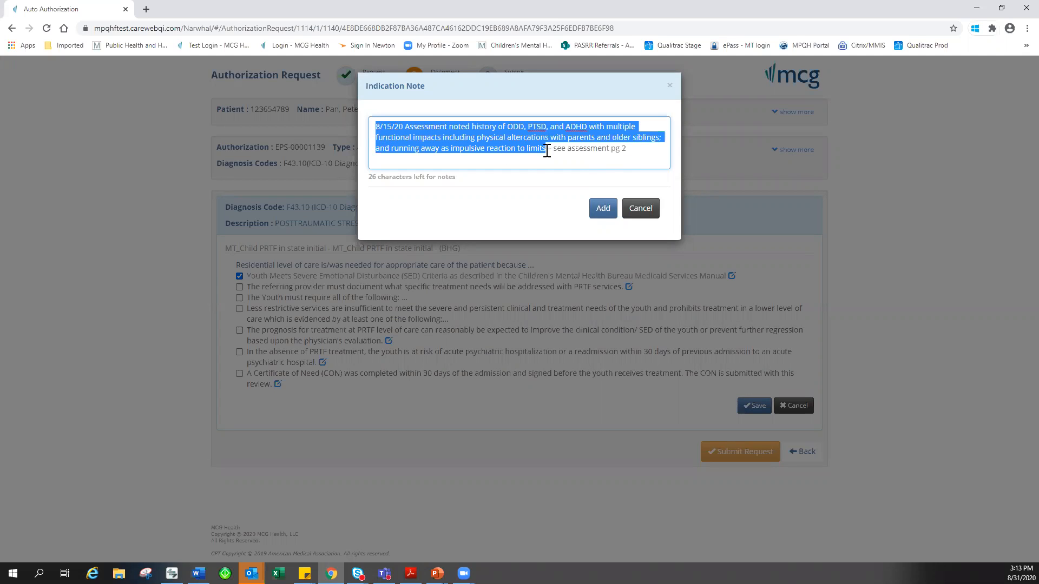
left_click_drag(551, 150, 624, 160)
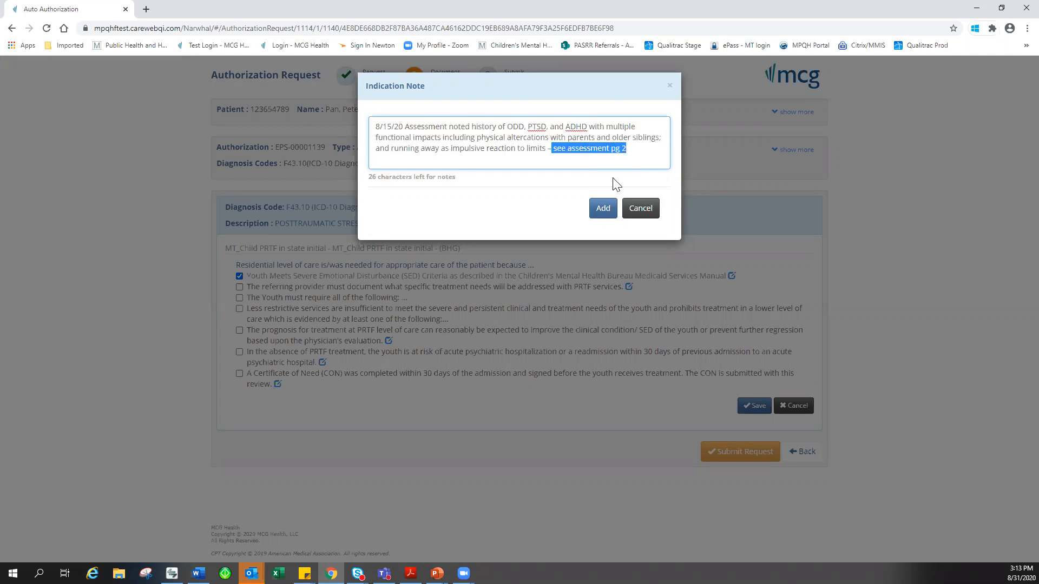
left_click(655, 147)
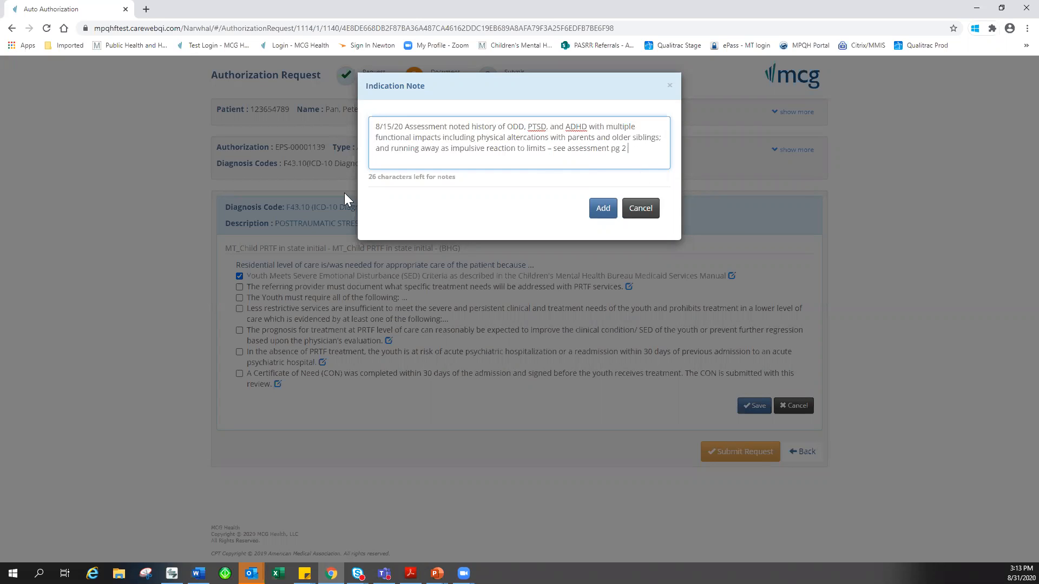
left_click(607, 220)
left_click(239, 286)
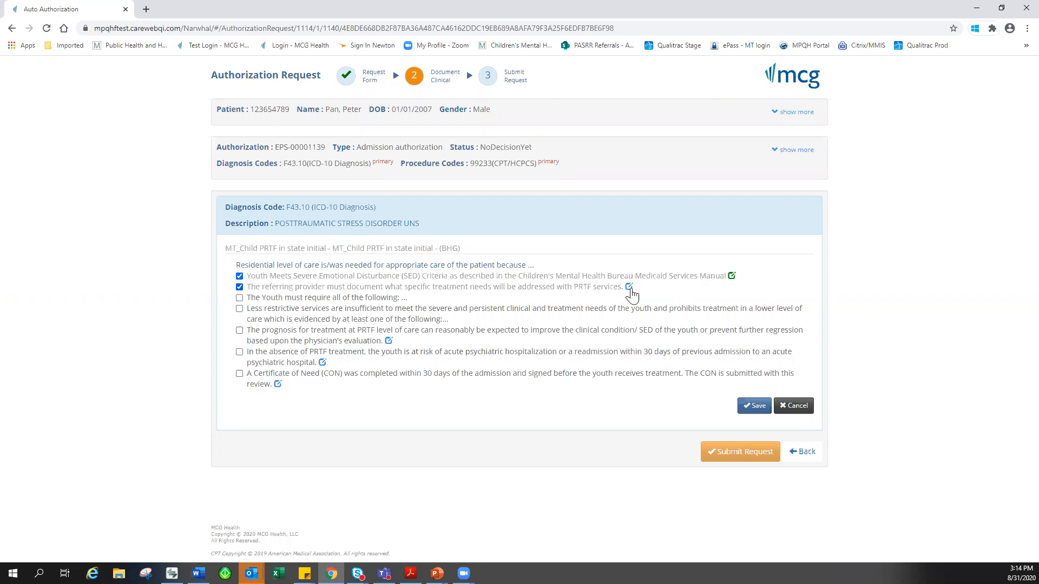
Add a note on 1:1s, medication management and coping-skill groups, citing pg 1, to the referring-provider criterion
left_click(630, 288)
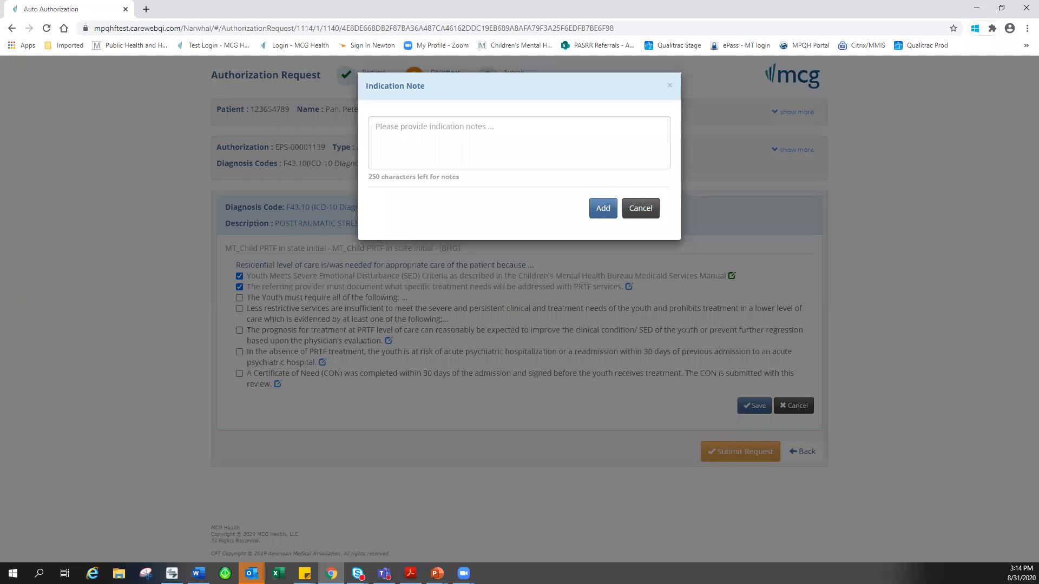
key("alt+Tab")
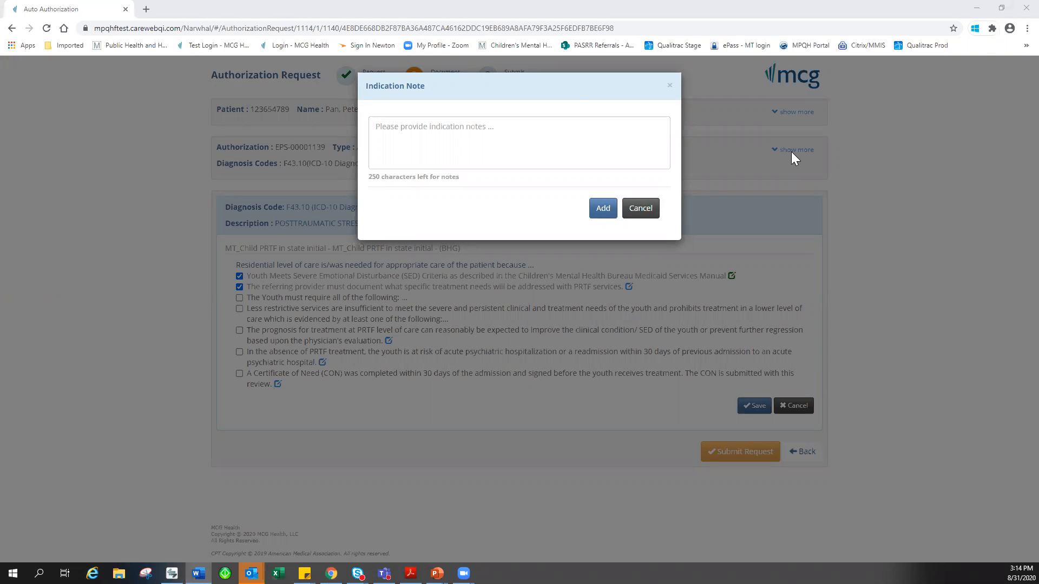
left_click(471, 137)
type("Individual therapy, group therapy and behavioral interventions in milieu")
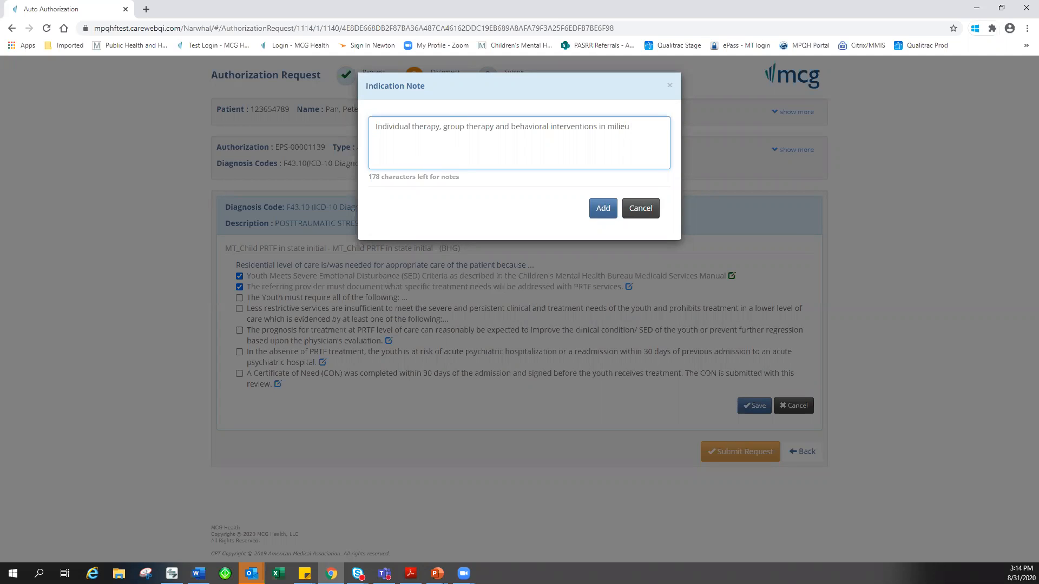
key("alt+Tab")
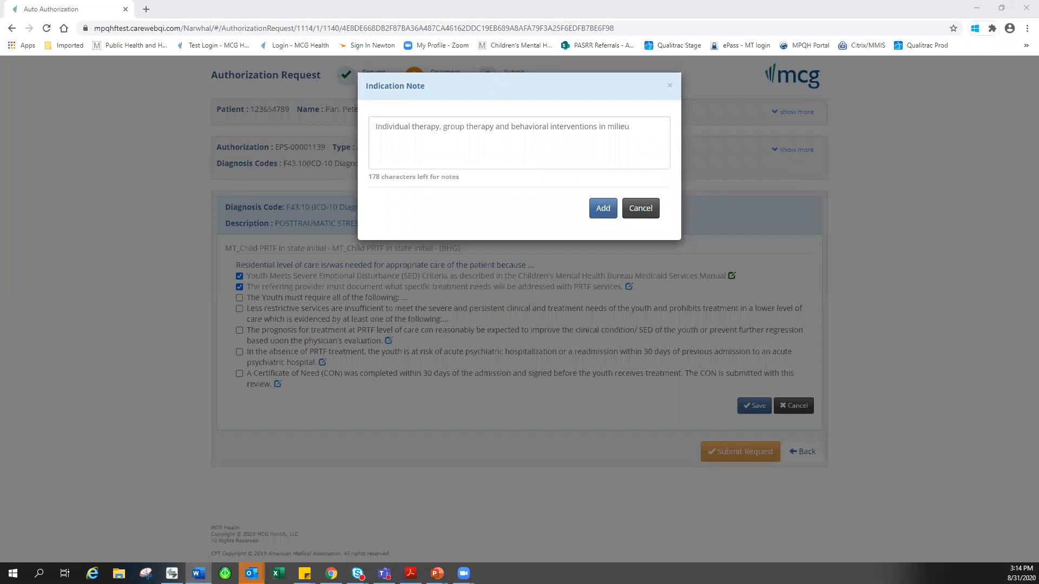
left_click_drag(637, 130, 366, 131)
type("1:1s for pattern of difficult relationships re physical altercations; medication management for hx with non-compliance; groups focused on coping skill building and de-escalation to address triggers to run away – see pg 1")
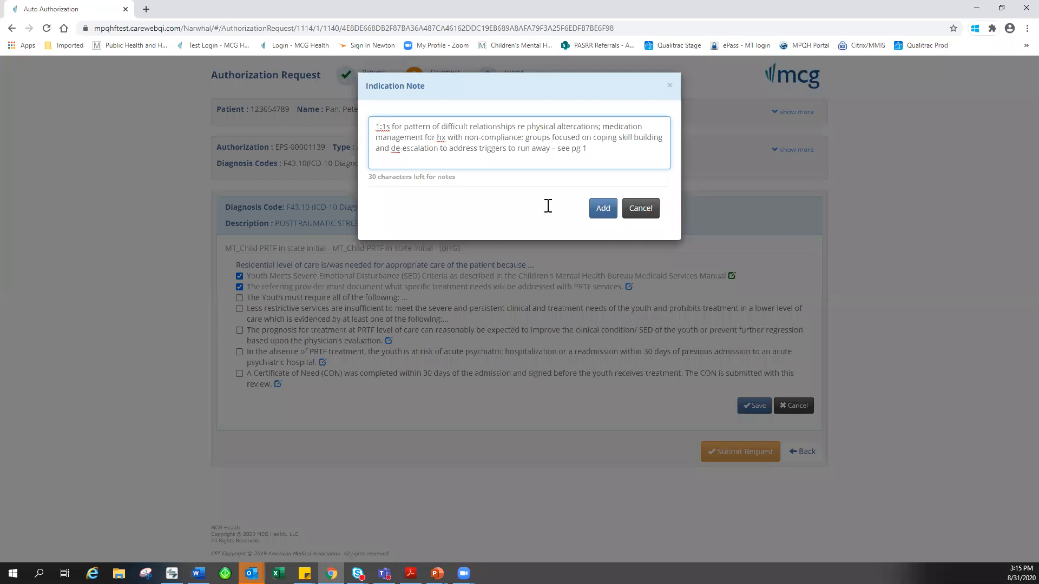
left_click_drag(586, 151, 557, 144)
left_click(606, 215)
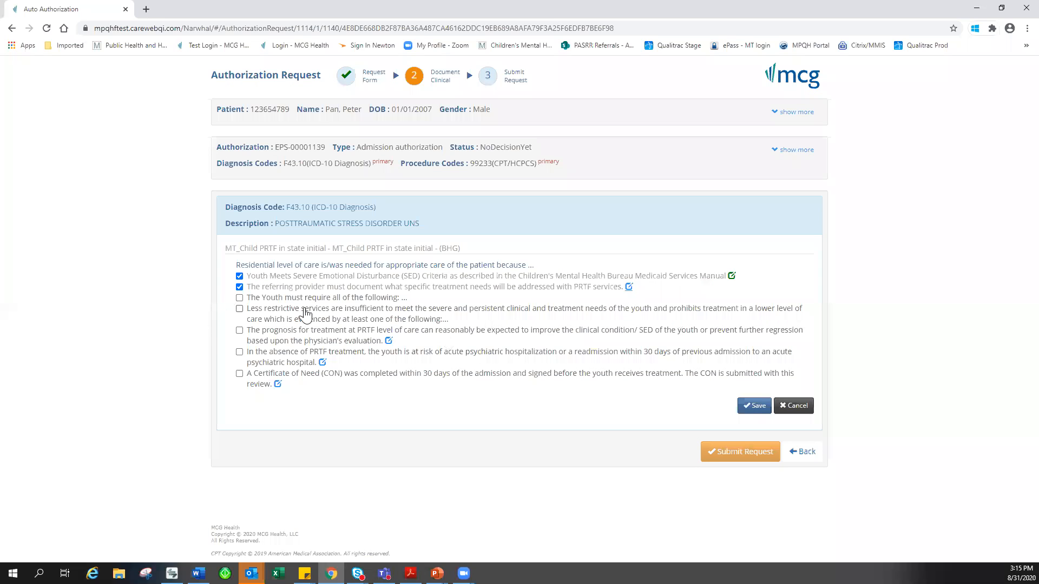
Check 'The Youth must require all of the following' and its intensive psychiatric review sub-criterion
left_click(240, 298)
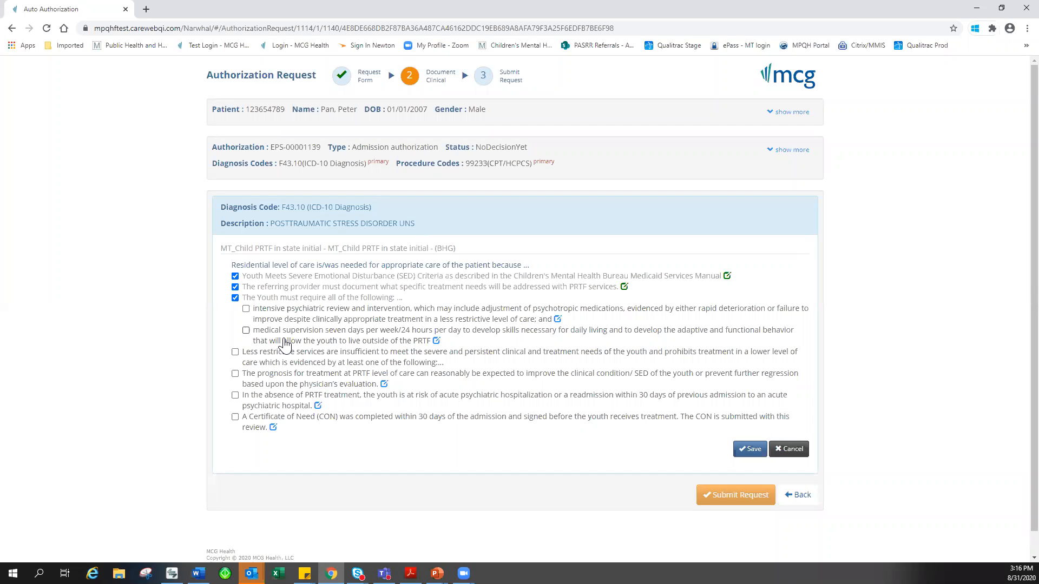
left_click(246, 310)
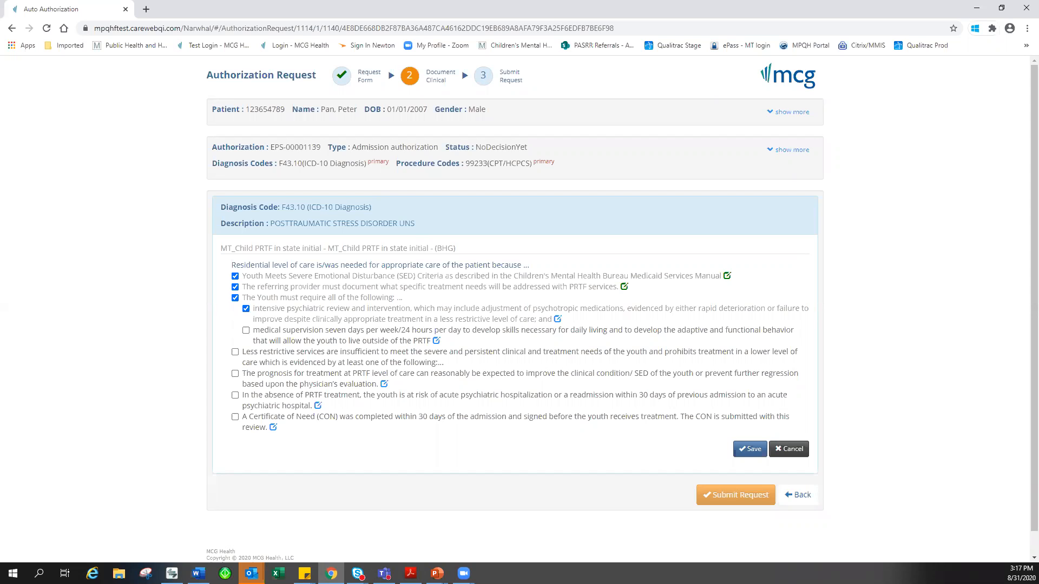
Add a medication-adjustment justification note to the intensive psychiatric review sub-criterion
left_click(558, 320)
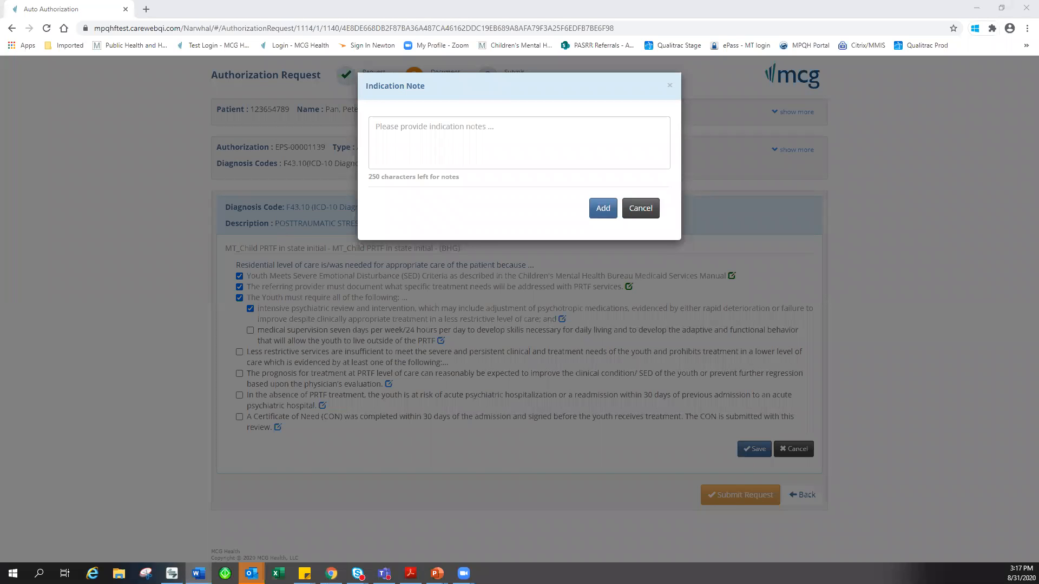
left_click(443, 145)
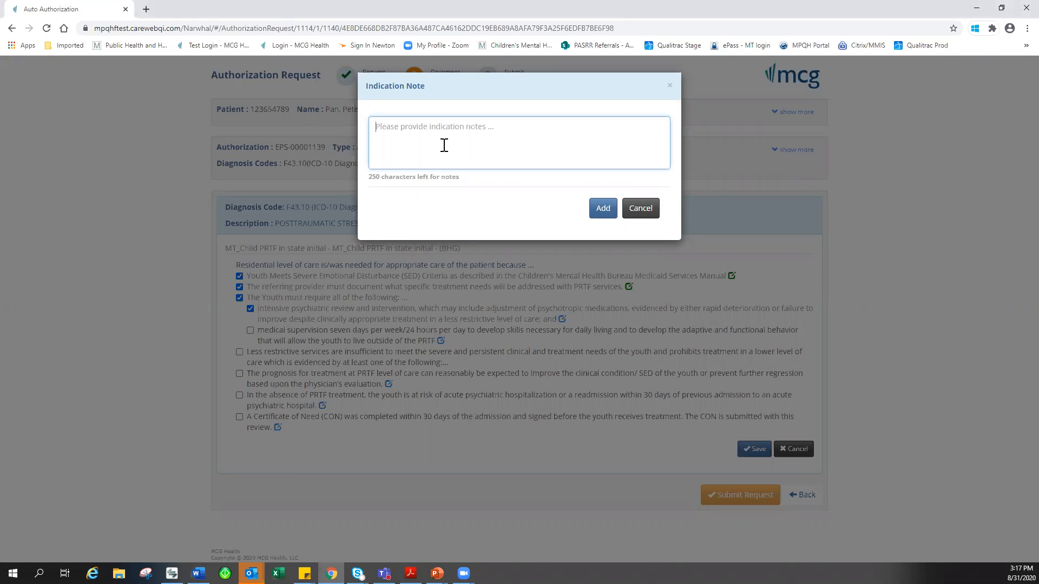
type("See CON")
key("alt+Tab")
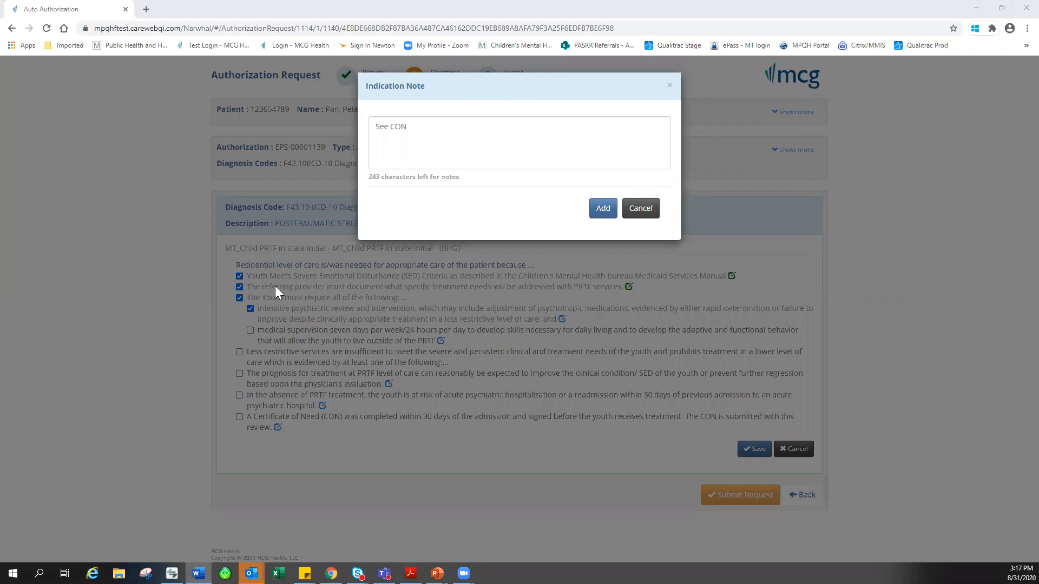
left_click_drag(416, 132, 336, 118)
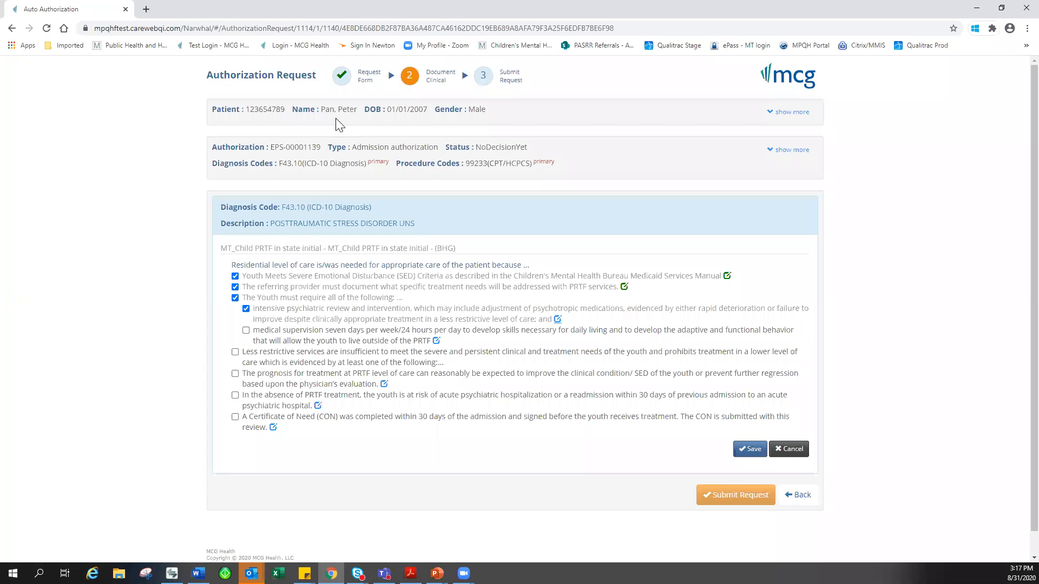
left_click(558, 319)
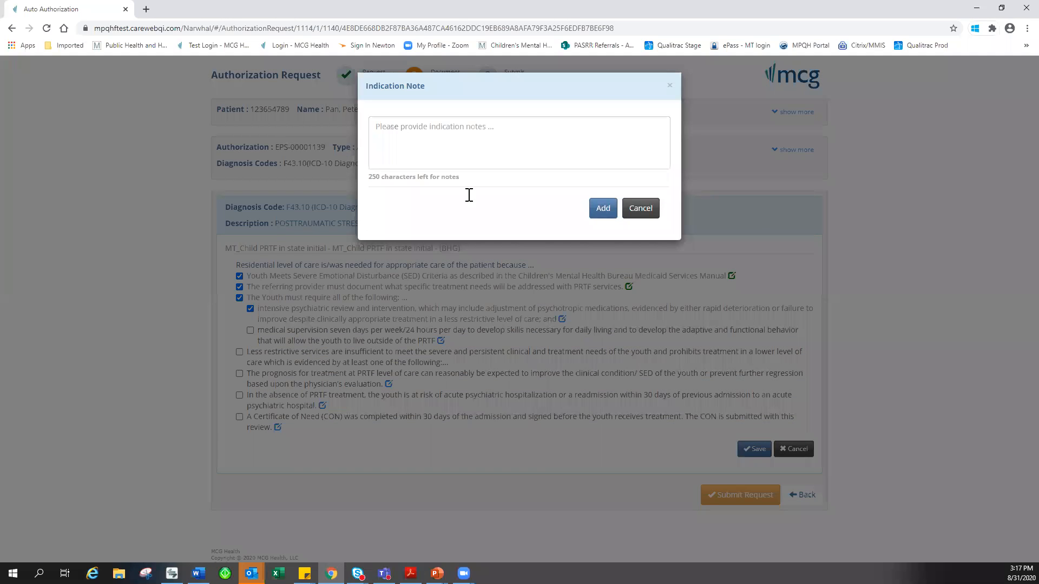
type("Attempted OP treatment for psych meds past 6 mo, suspected non med compliant in the home; plans to adjust medications under 24/7 supervision – see assessment pg 2")
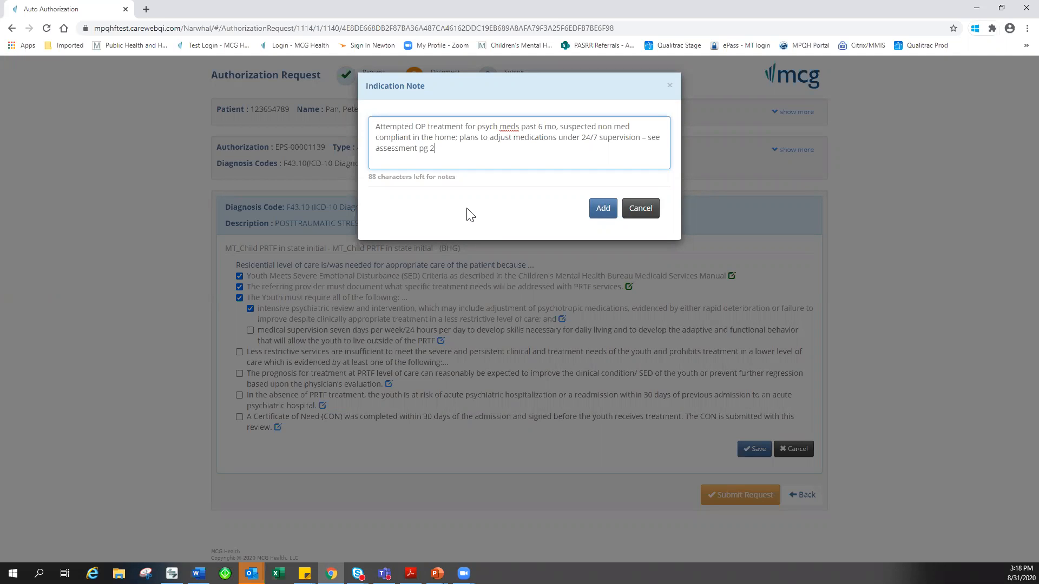
left_click_drag(446, 155, 371, 152)
left_click(604, 214)
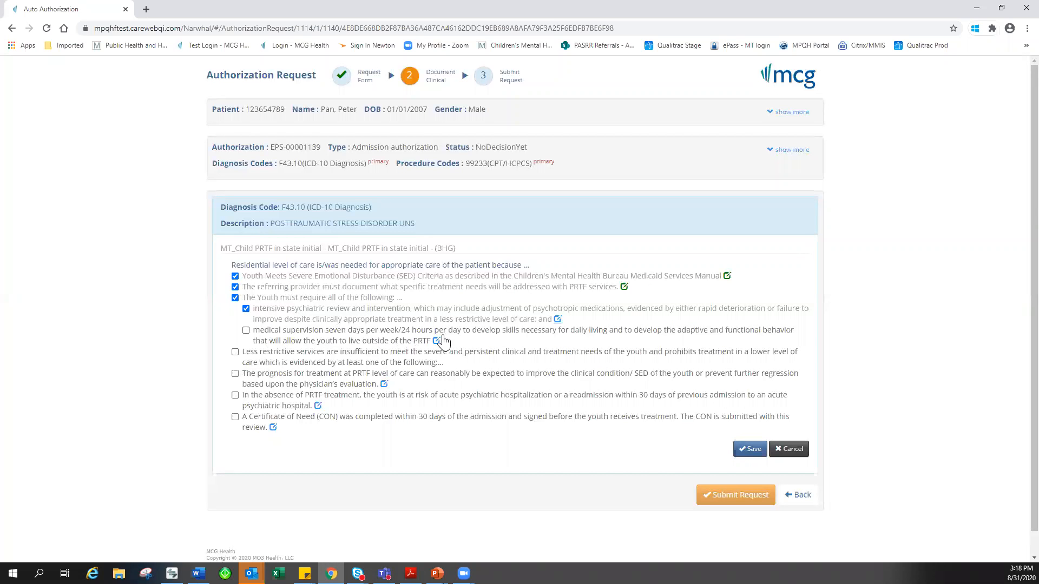
Check the medical supervision sub-criterion and enter a 'See CON' note, then dismiss it
left_click(246, 330)
key("alt+Tab")
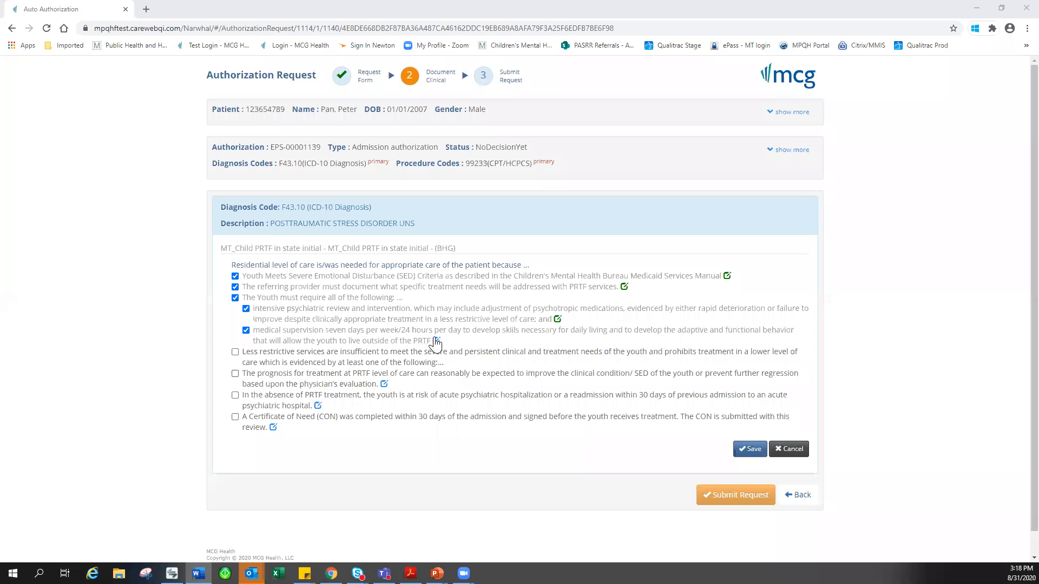
type("See CON")
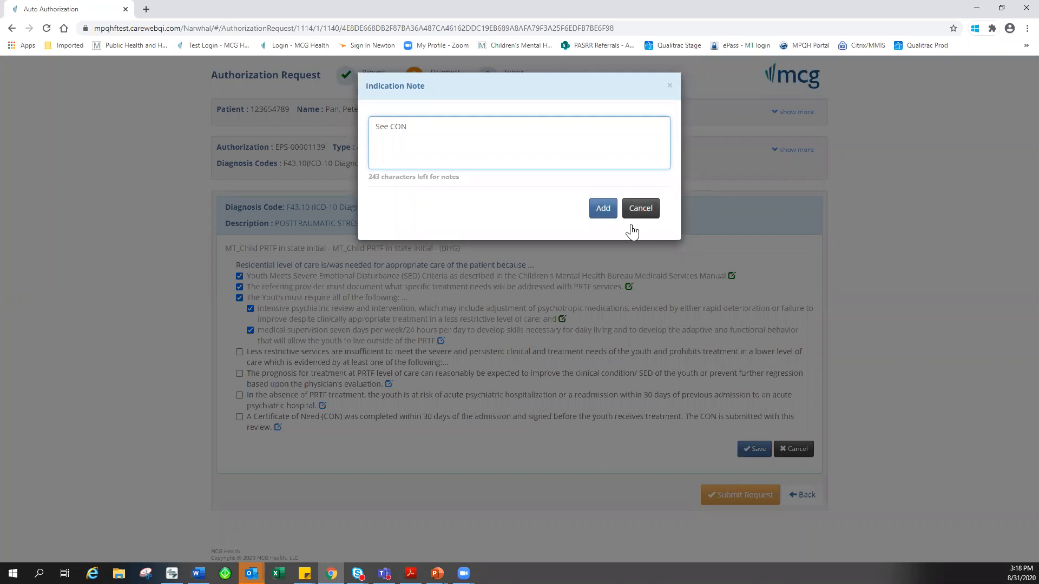
left_click(603, 209)
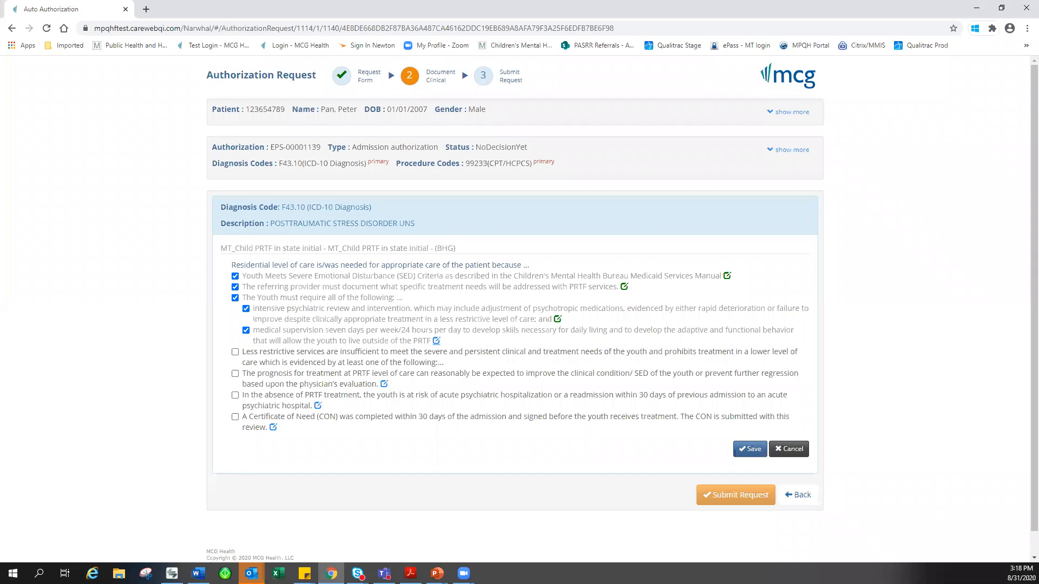
key("alt+Tab")
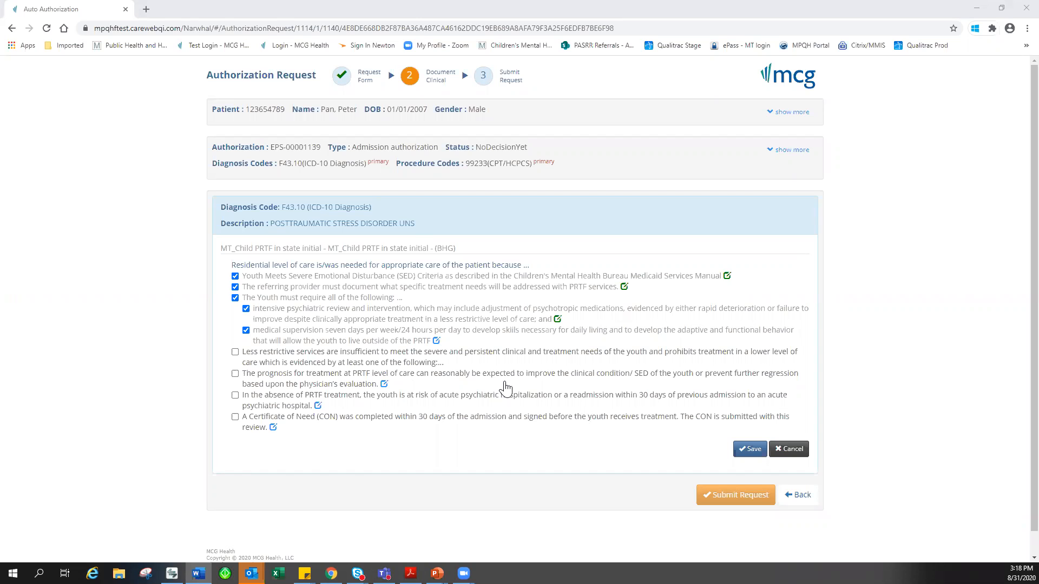
Add a note on observing the daily routine and assessment recommendations to the checked medical supervision criterion
left_click(434, 341)
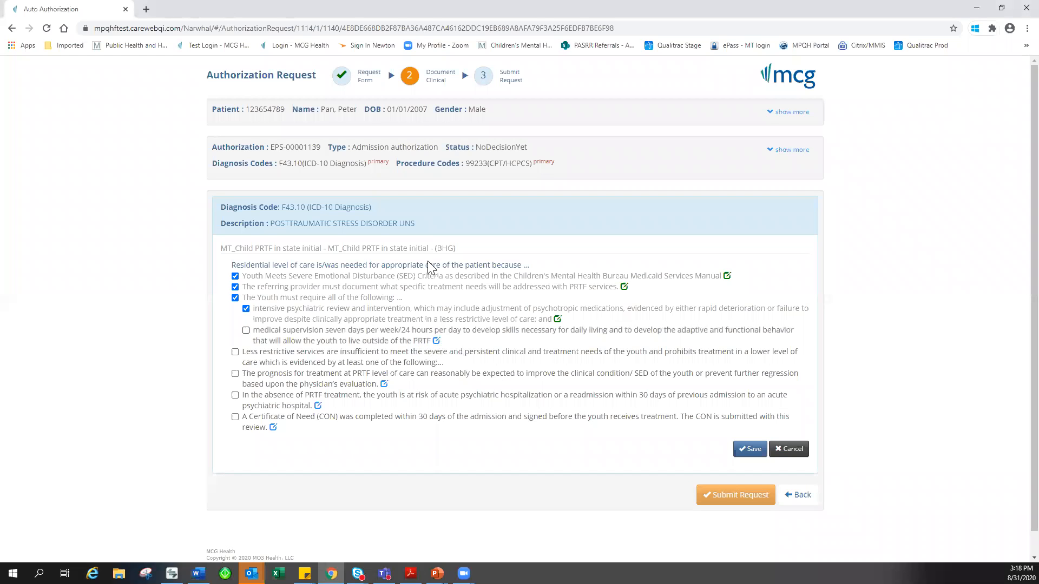
type("Will benefit from observation of daily routine to best support appropriate adjustments to routine to impact behavior change at home/community as member doesn’t sleep – see recommendations from assessment pg 2")
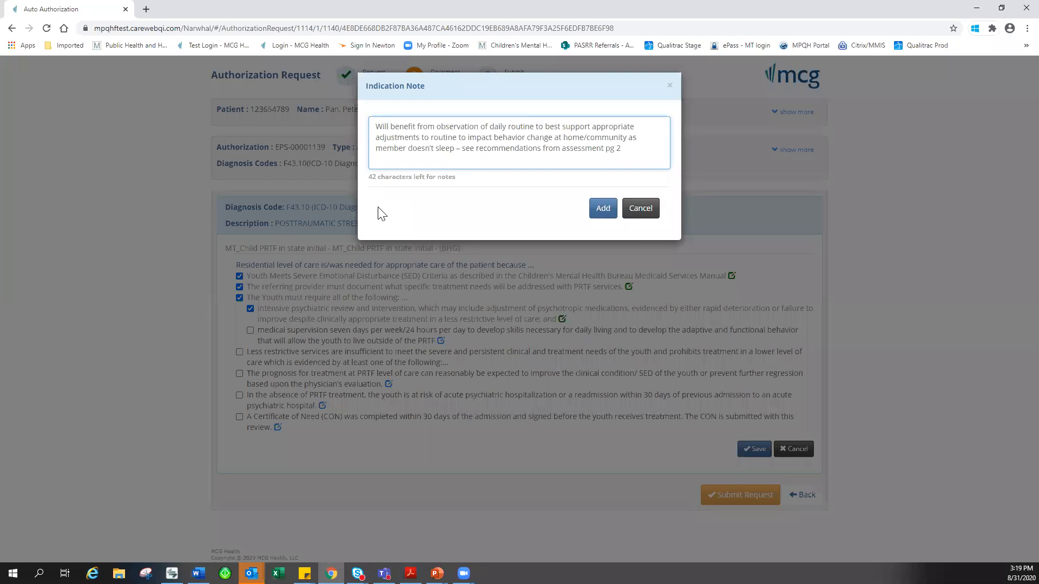
left_click_drag(626, 149, 473, 150)
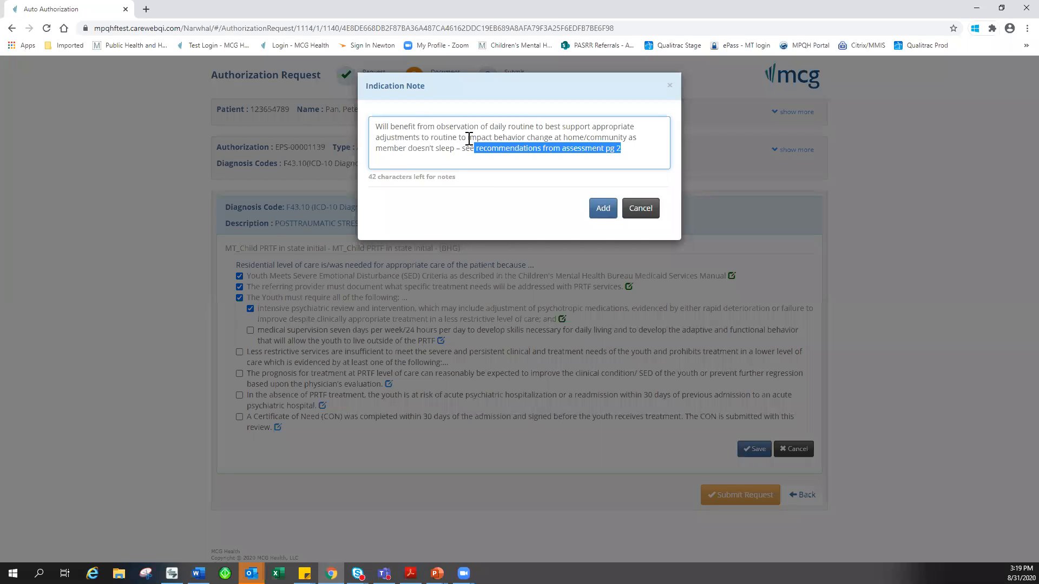
mouse_move(482, 150)
left_mouse_down()
mouse_move(548, 148)
mouse_move(492, 148)
left_mouse_up()
left_click(596, 211)
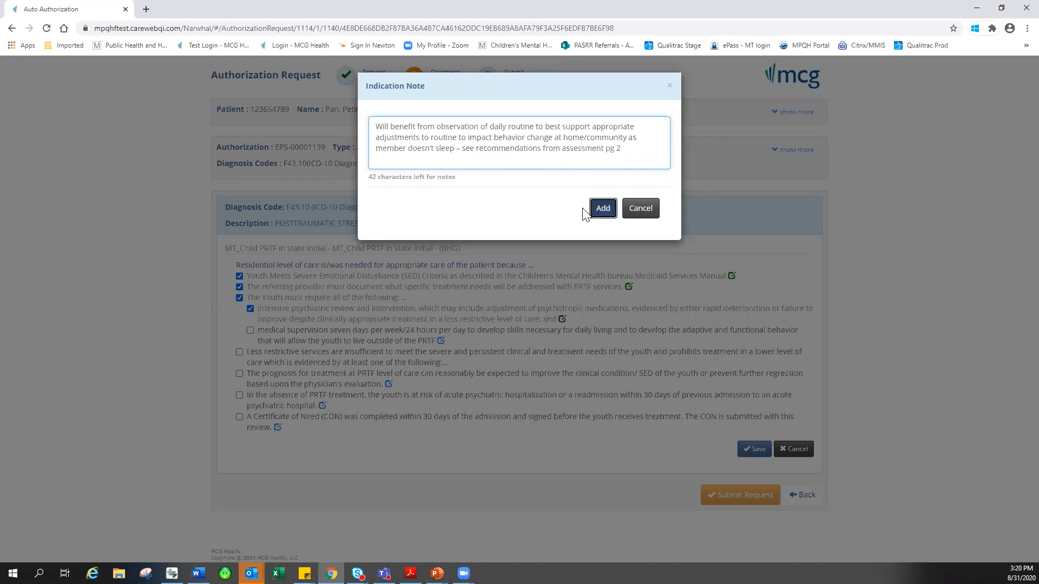
left_click(246, 330)
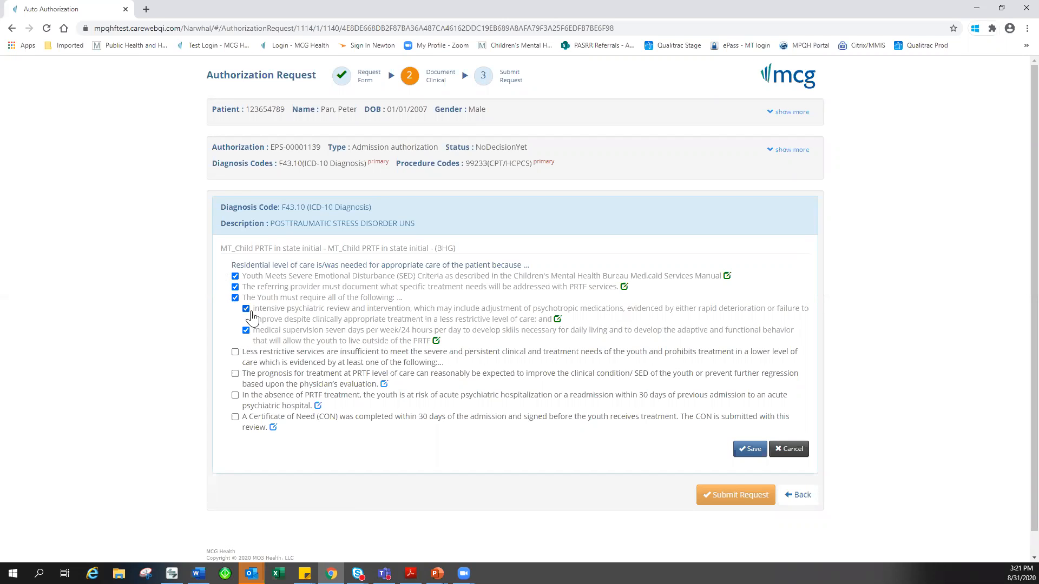
Check 'Less restrictive services are insufficient' to reveal its three sub-criteria
left_click(237, 353)
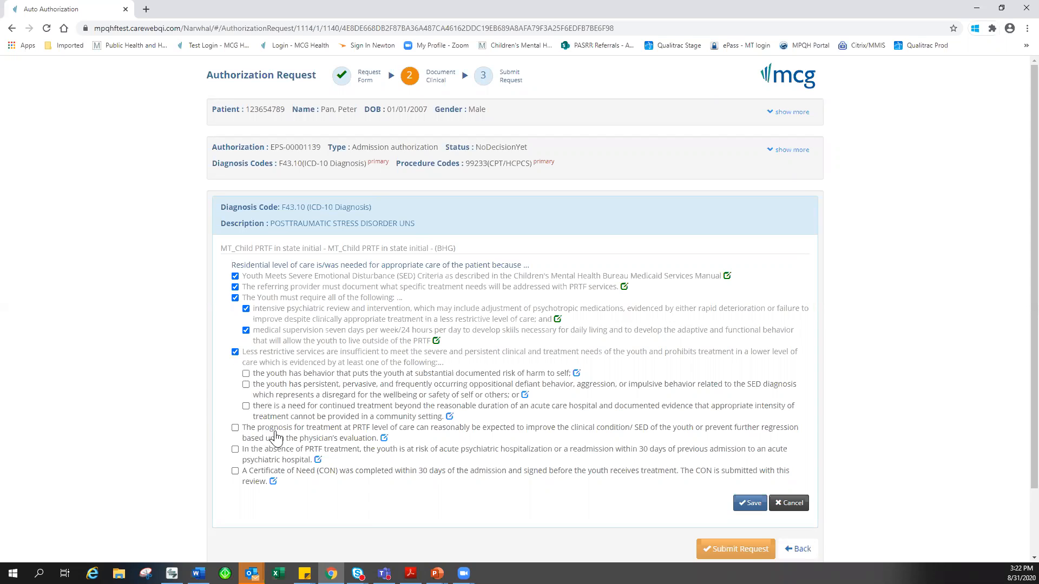
Check the Less restrictive services criterion and its persistent oppositional, aggressive or impulsive behavior sub-criterion
left_click(235, 353)
left_click(246, 384)
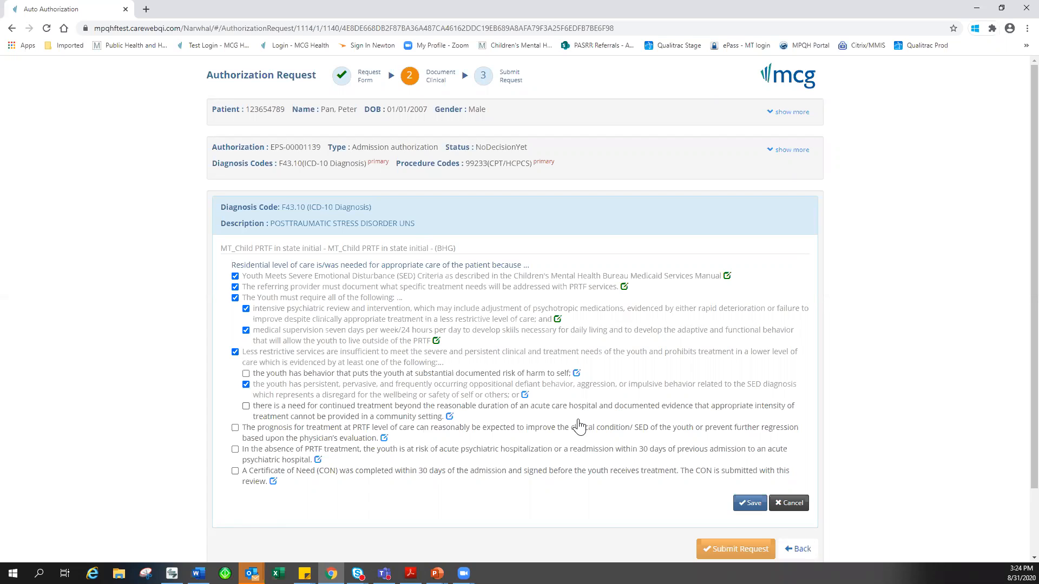
Add the oppositional-behavior indication note 'Destruction of property, gang activity and runs away', copied from Word
left_click(525, 396)
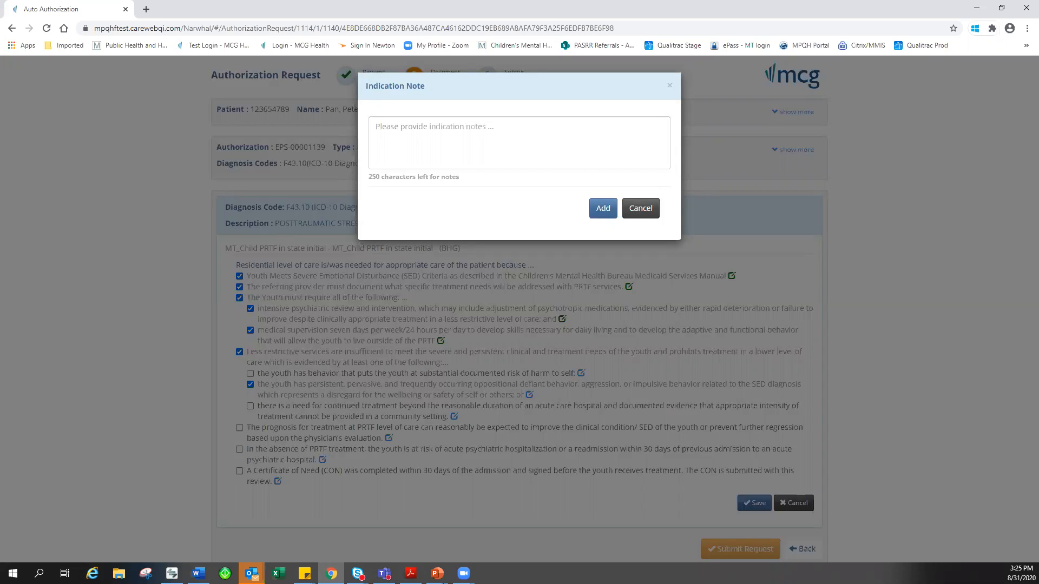
key("alt+Tab")
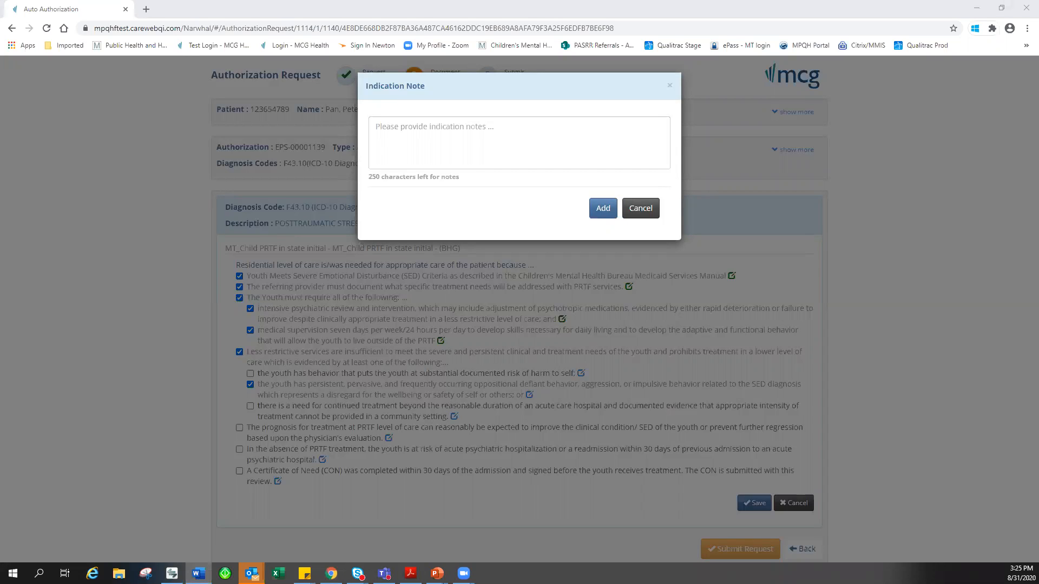
left_click(442, 136)
type("Destruction of property, gang activity and runs away")
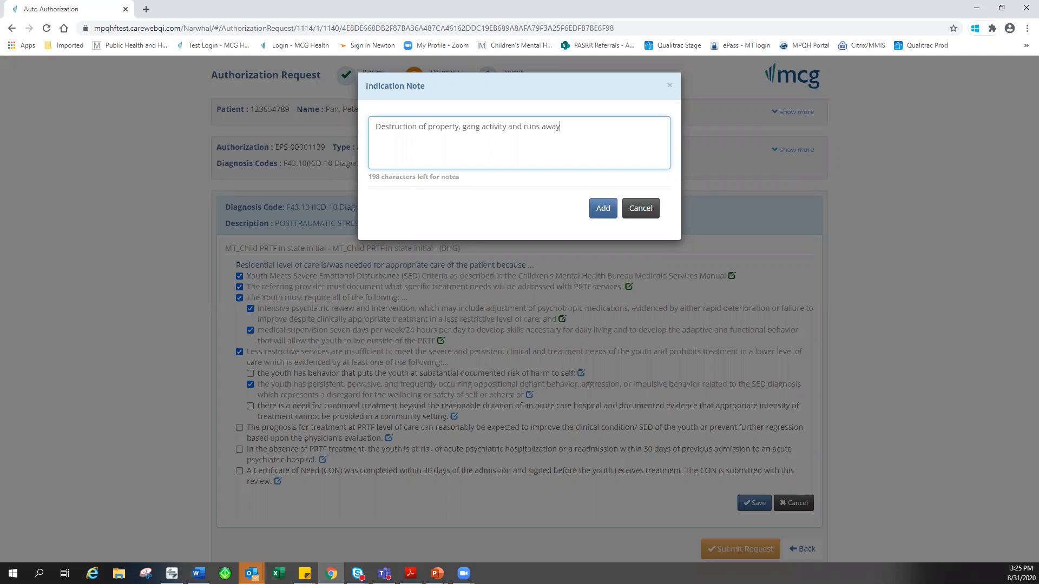
key("alt+Tab")
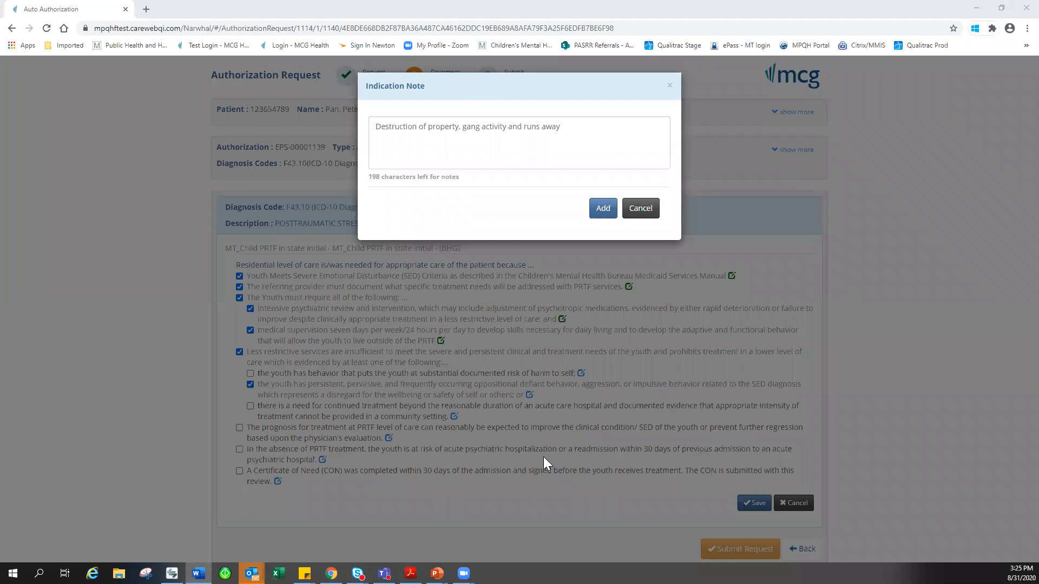
Replace the oppositional-behavior note with the longer 12-month escalating high-risk behavior text and add it
left_click_drag(562, 126, 365, 117)
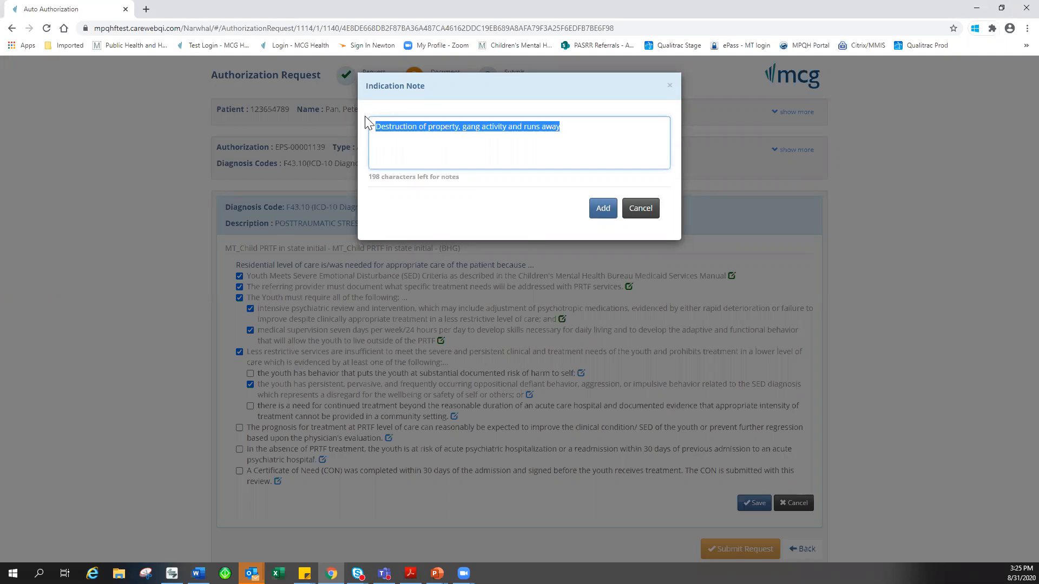
type("Bx continued despite OP for 6 mo, HSS for last 2 mo, 2 IP stays last 12 mo most recent 8/15-present; Pattern of high risk behavior including physical altercations, gang activity, and running away, has been intensifying over past 12 mo - see pg 1")
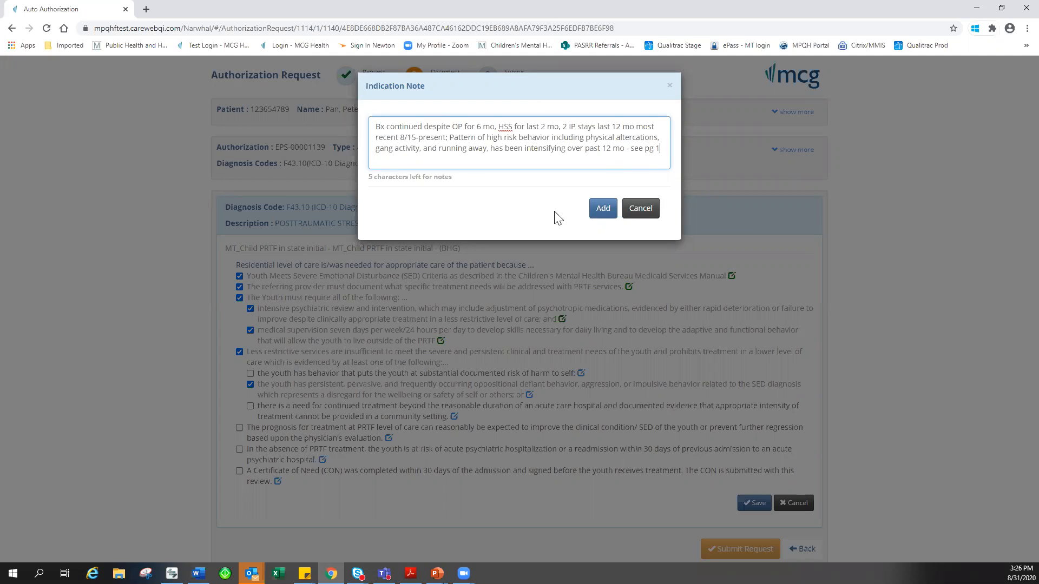
left_click(601, 211)
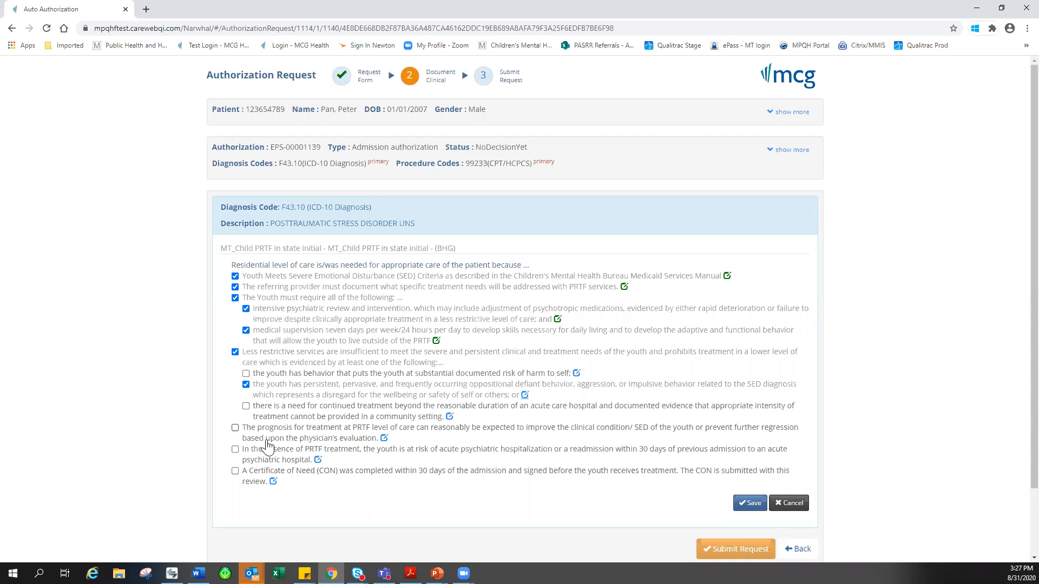
Check the prognosis-for-treatment criterion and open its note, discarding a 'See CON' draft
left_click(235, 428)
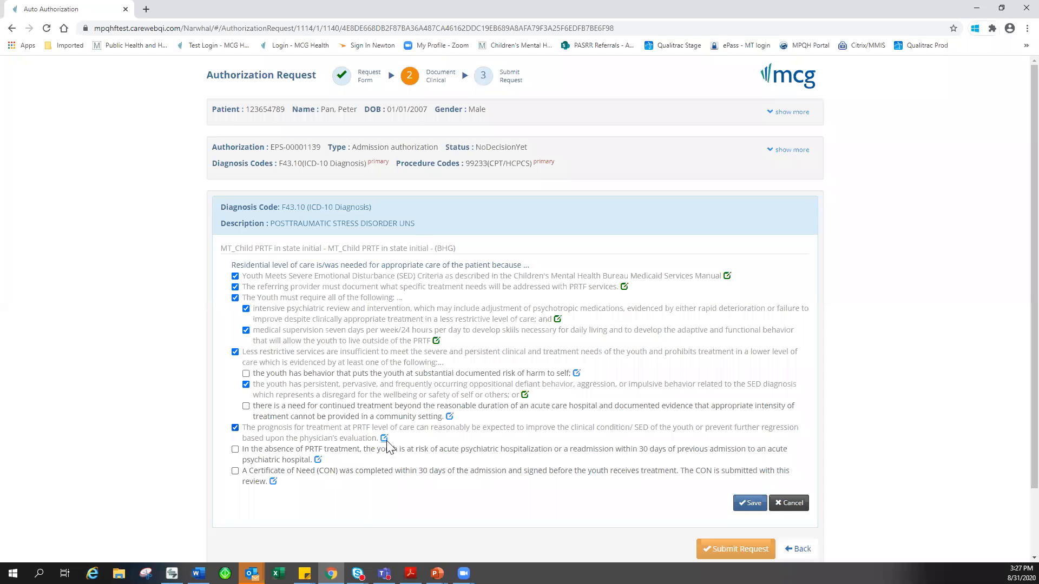
left_click(385, 438)
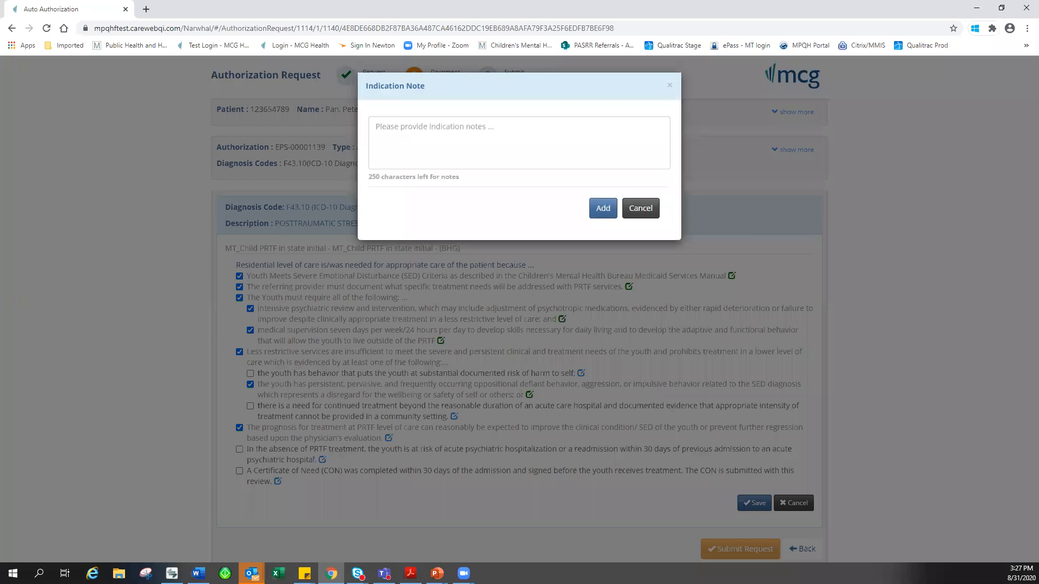
key("alt+Tab")
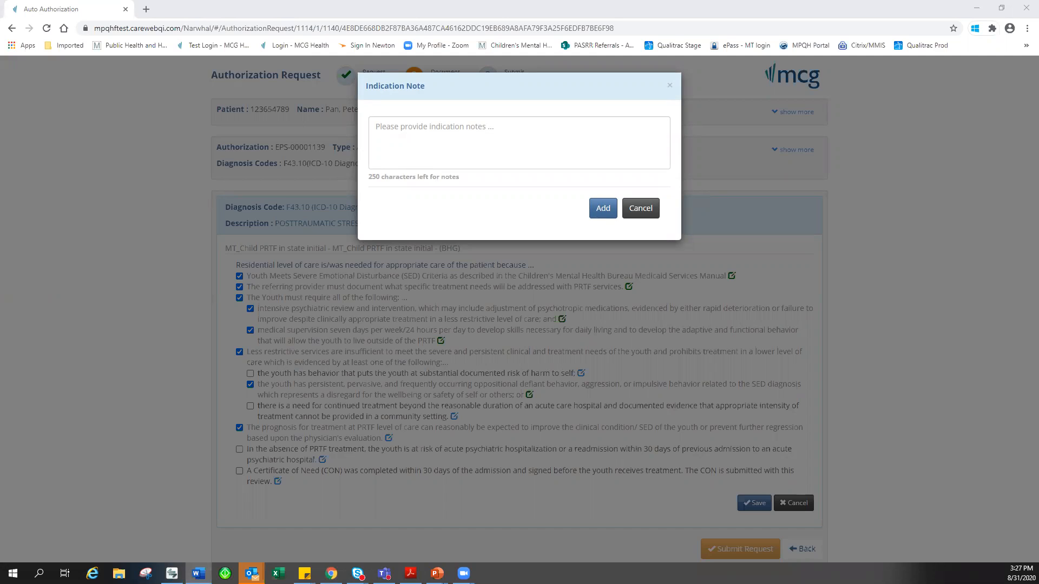
left_click(401, 146)
type("See CON")
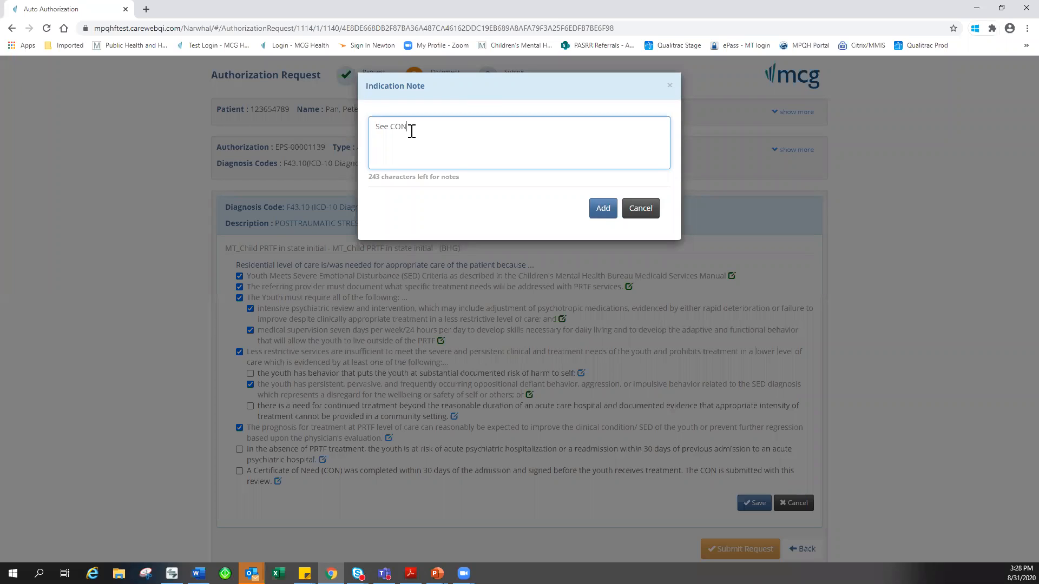
left_click_drag(412, 131, 373, 138)
key("BackSpace")
Add the note on structured interventions and medication management, citing assessment pg 2, to the prognosis criterion
key("alt+Tab")
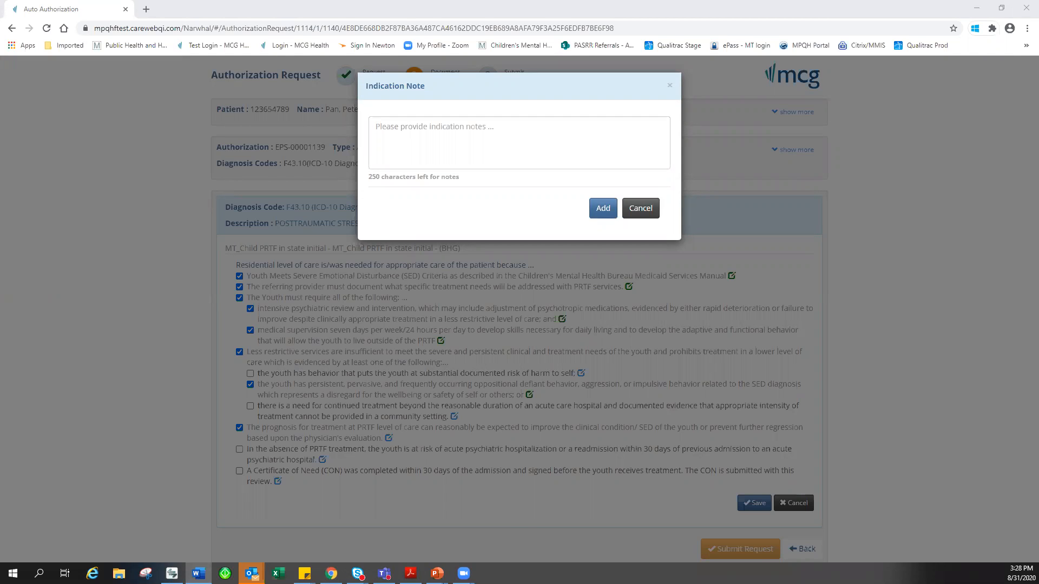
left_click(405, 135)
type("Safety and structured clinical interventions combined with medication management will improve definition of triggers and coping plan over running away or becoming physical  – see recommendations from assessment pg 2")
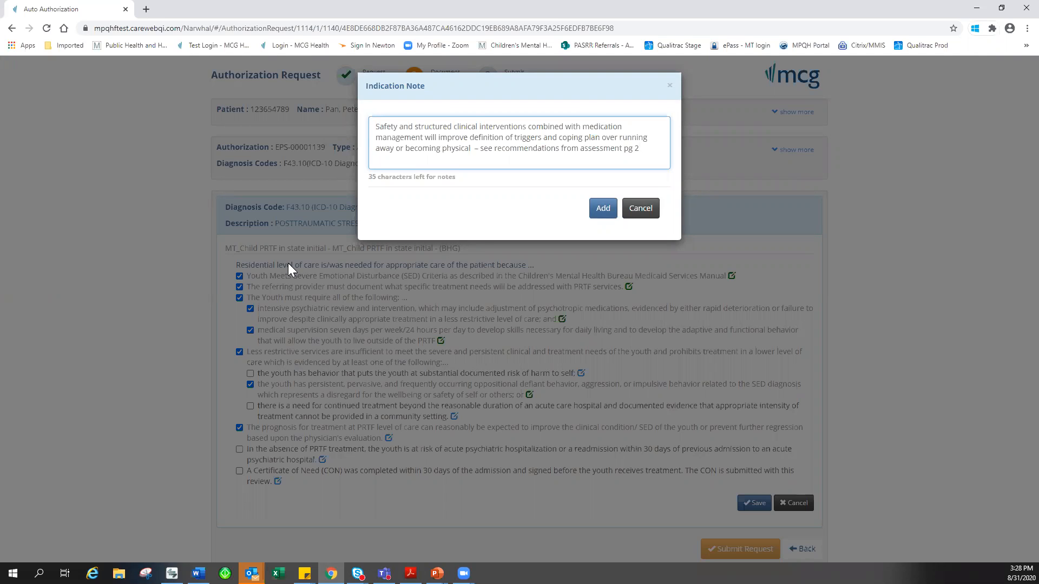
left_click(494, 150)
left_click_drag(539, 159, 633, 167)
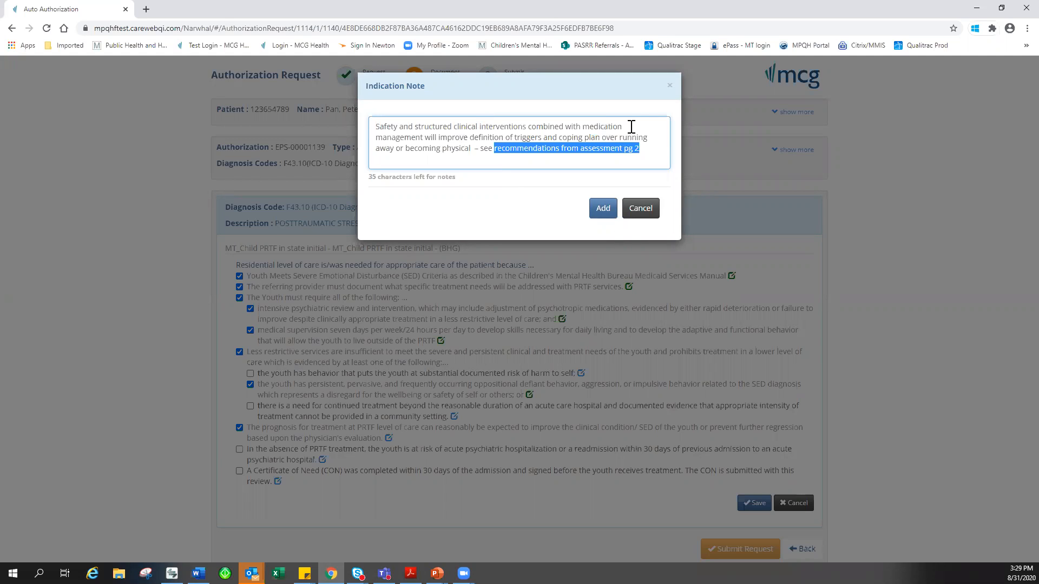
left_click(603, 209)
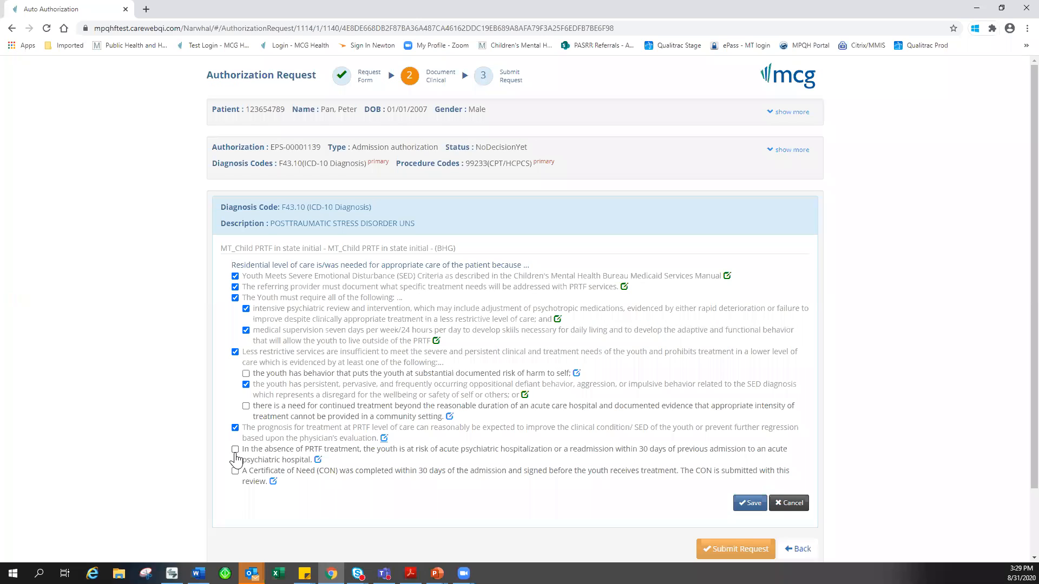
Check 'In the absence of PRTF treatment' and paste a short readmission-risk draft into its note
left_click(236, 450)
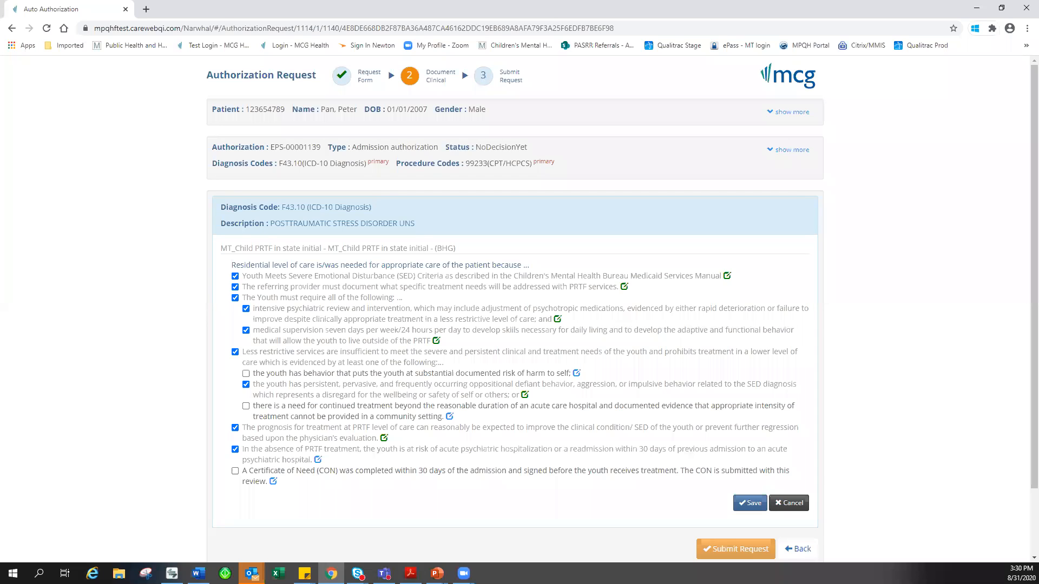
key("alt+Tab")
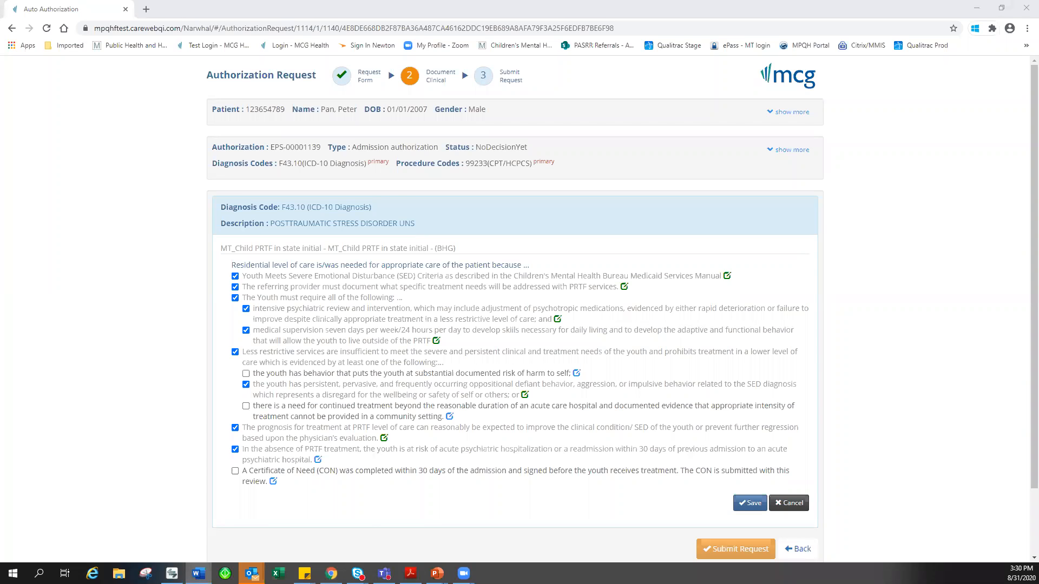
left_click(317, 460)
left_click(387, 135)
type("Youth at risk of being readmitted")
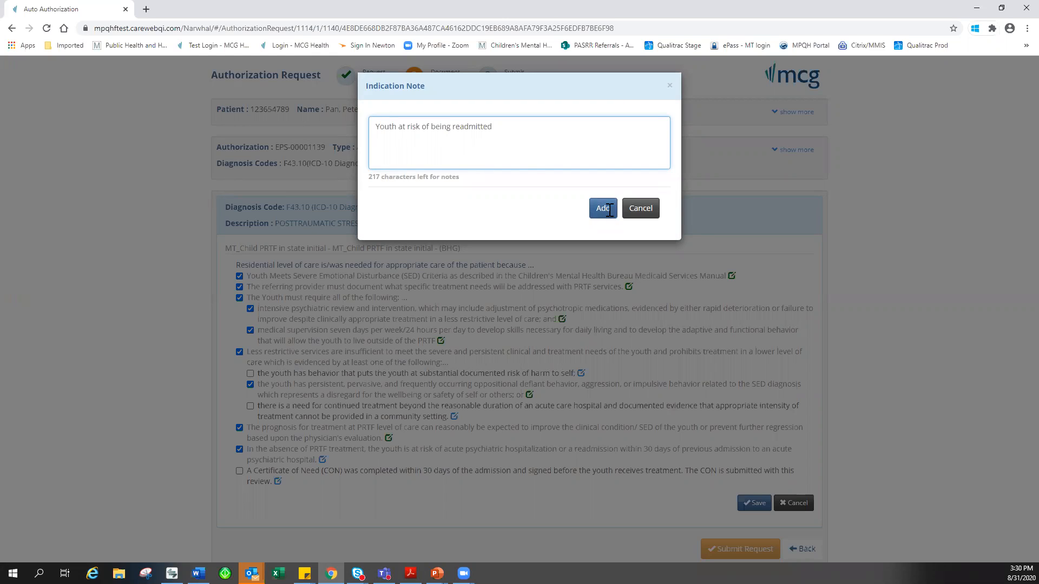
Discard the short draft and reopen an empty note for the readmission criterion
key("alt+Tab")
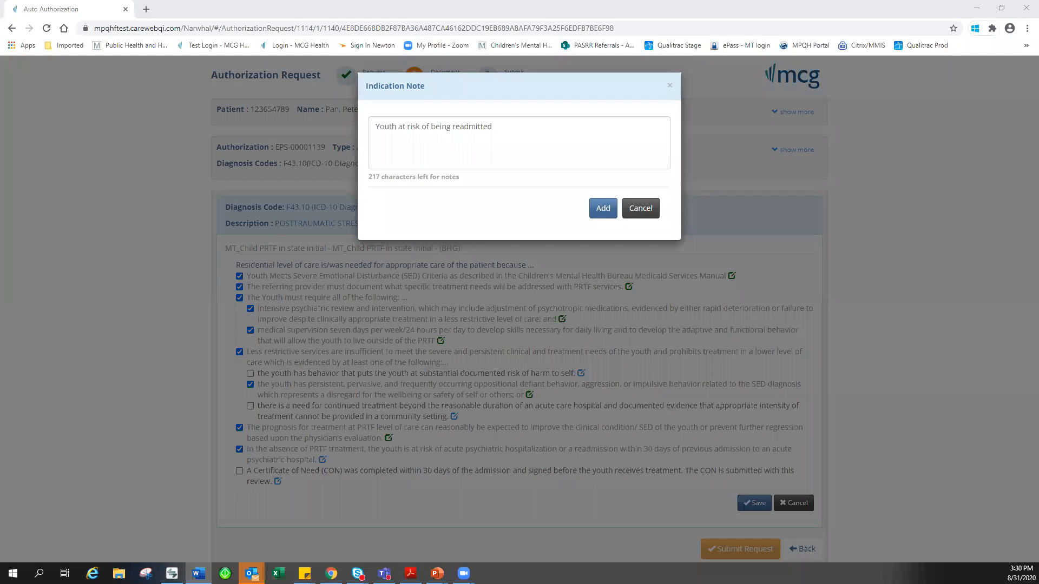
left_click_drag(514, 125, 314, 118)
left_click(318, 460)
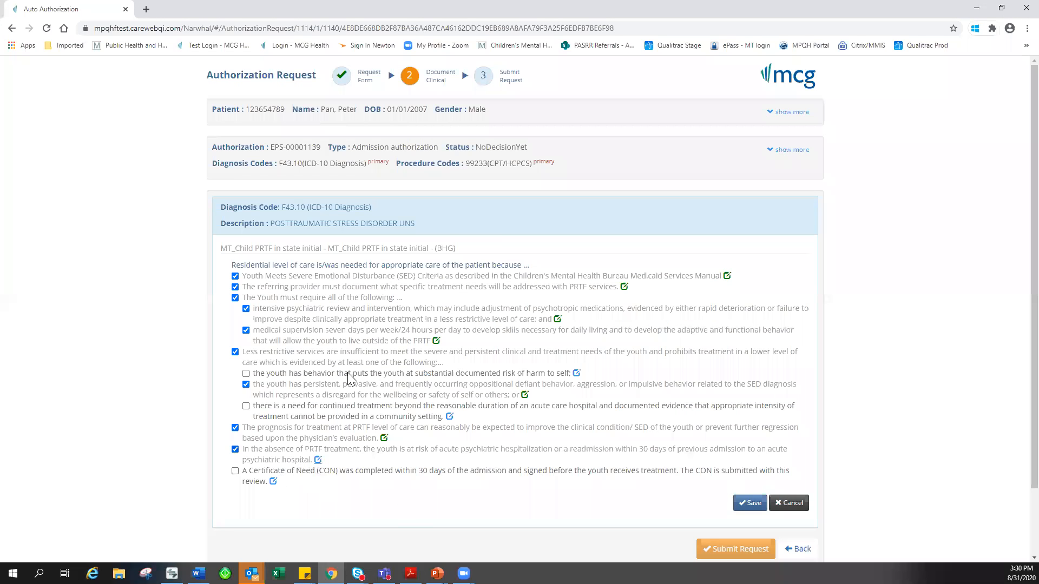
left_click(435, 142)
Add the note that without structure and 24/7 medication monitoring the member risks a 3rd admit
type("Behaviors have become more intense and frequent, member is at risk for 3rd admit if not provided with structure and 24/7 medication monitoring prior to new home-based interventions – see pg 2")
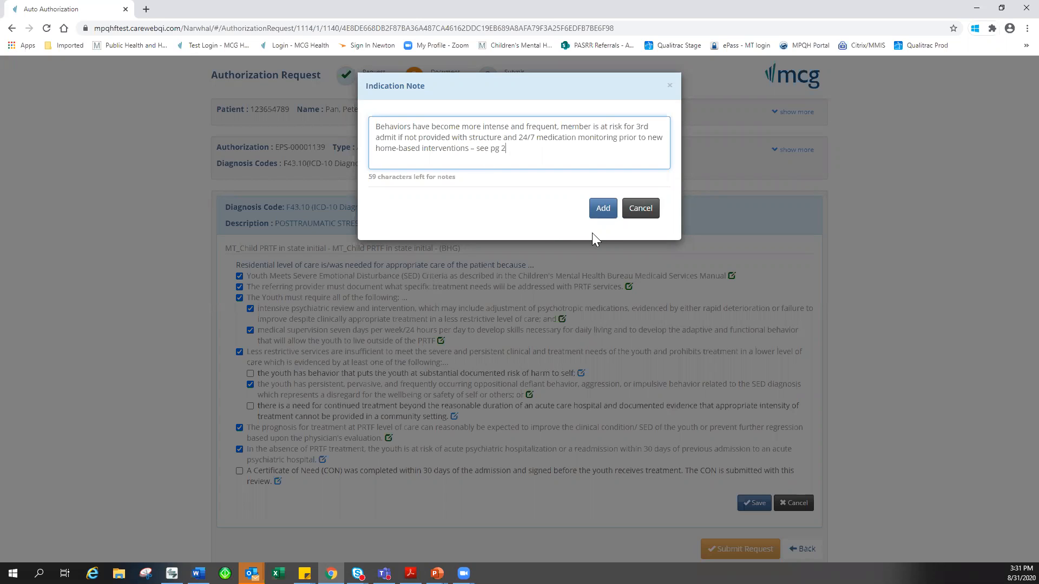
left_click(603, 215)
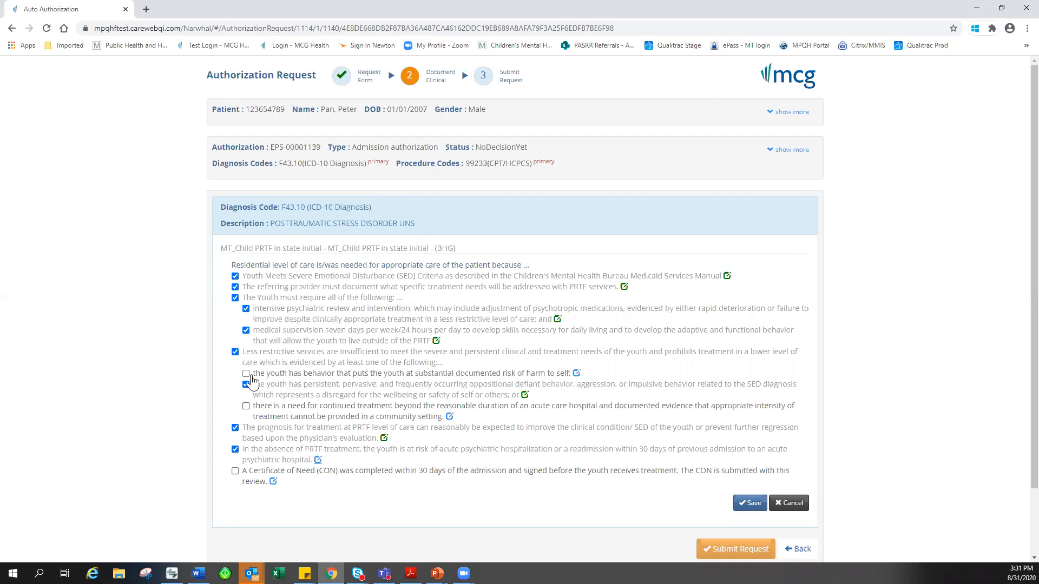
Check the Certificate of Need (CON) criterion, bringing the checklist to ten items
left_click(235, 472)
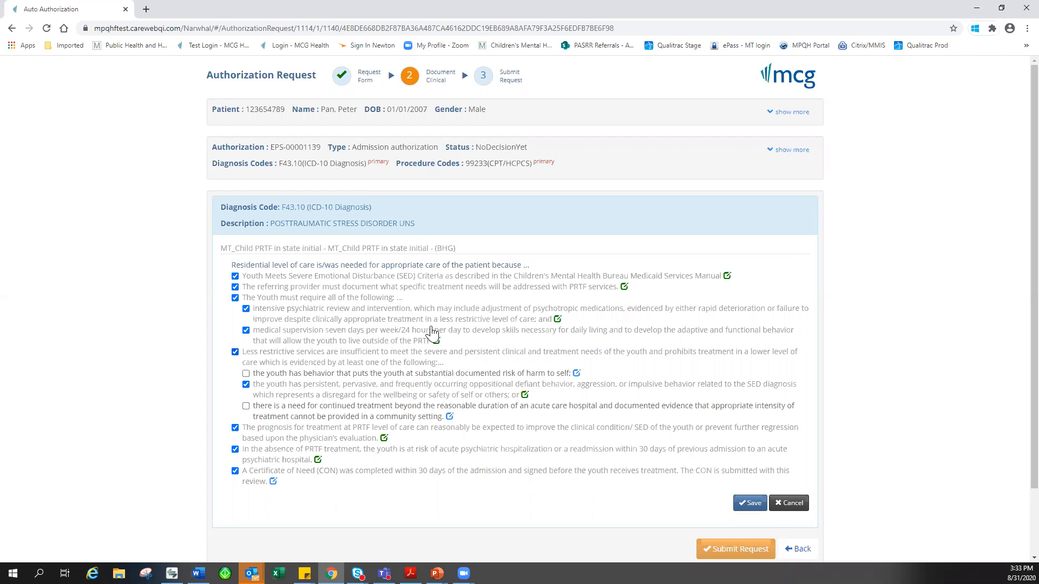
Save the checked PRTF criteria and submit the authorization request
left_click(748, 503)
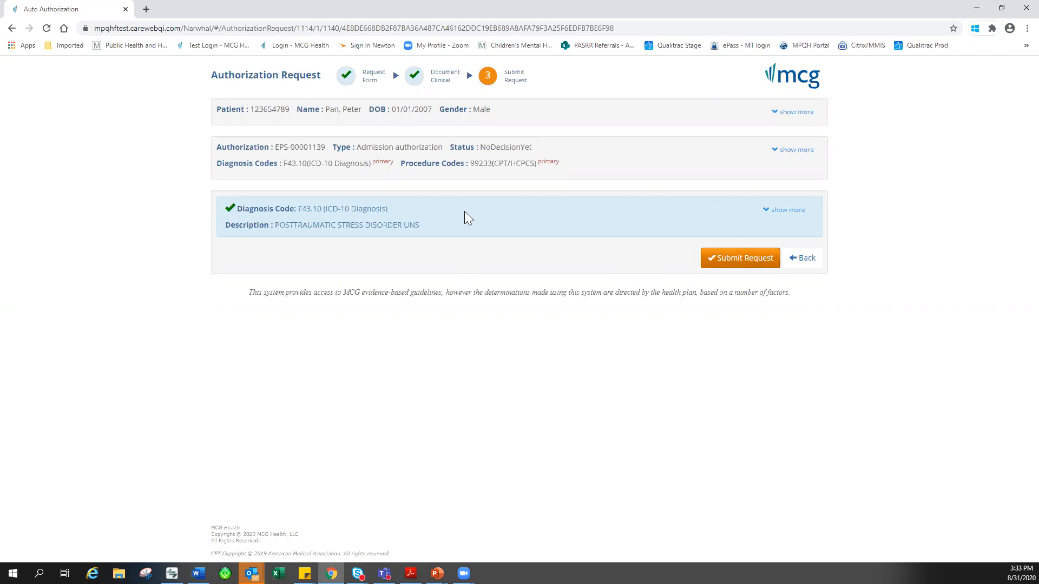
left_click(731, 264)
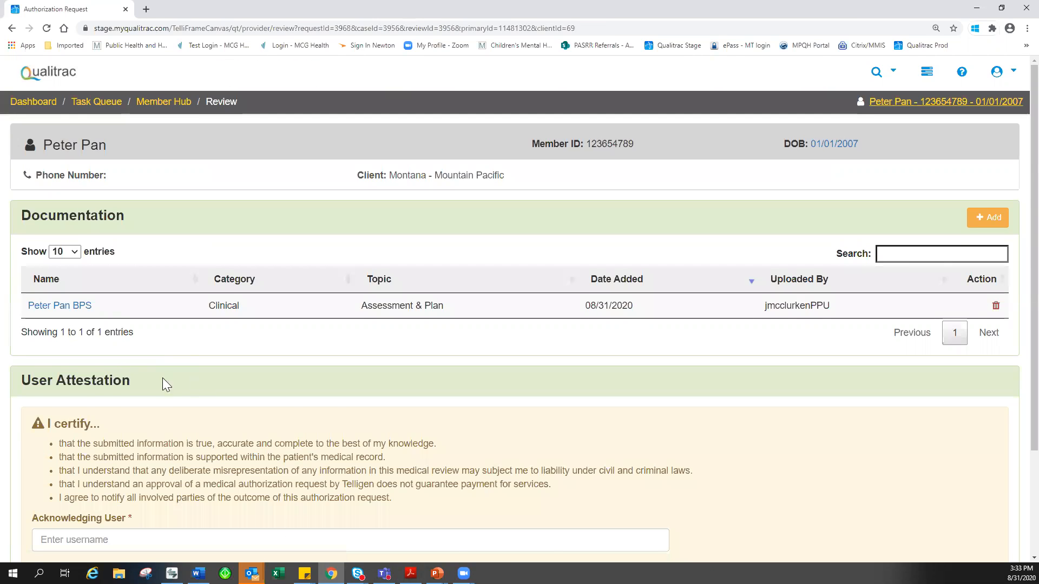
scroll(163, 378, "down", 3)
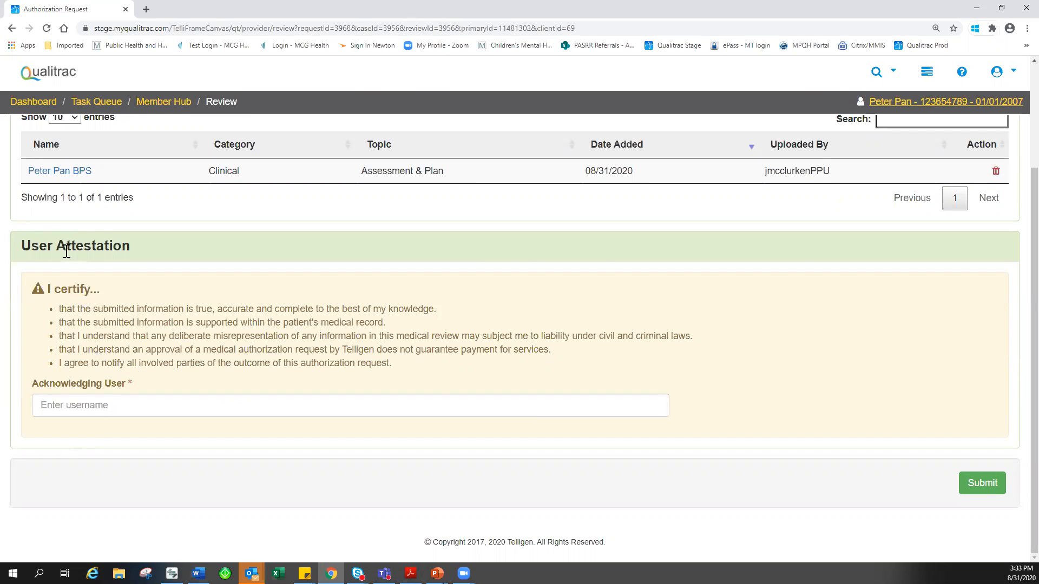
scroll(1013, 287, "up", 3)
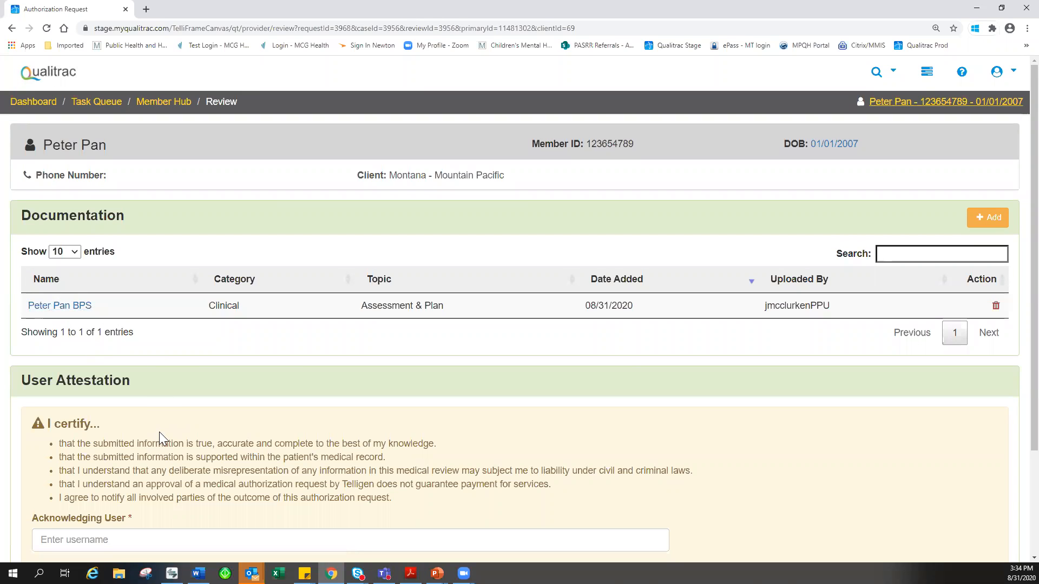
scroll(159, 436, "down", 2)
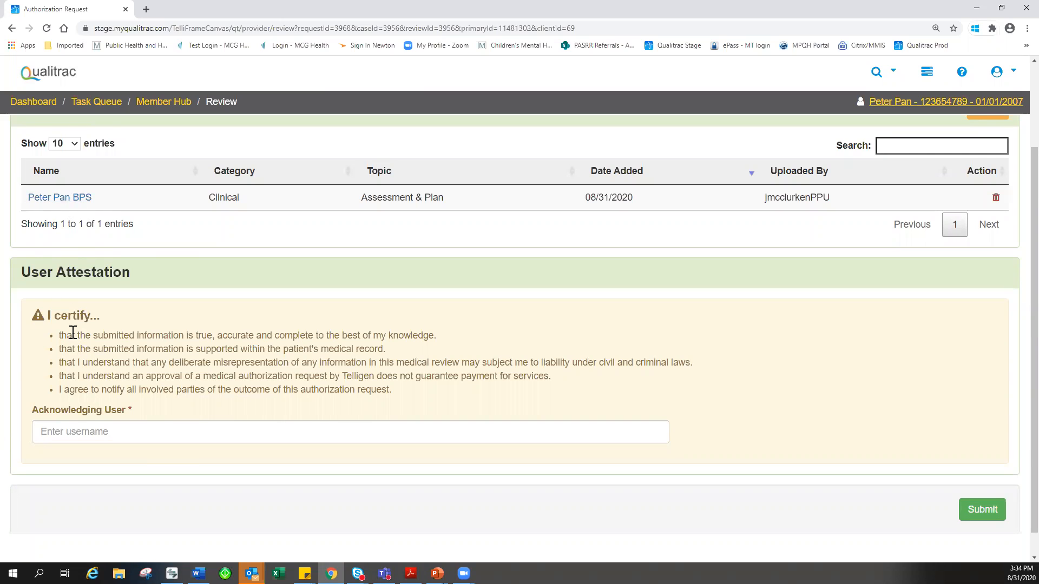
left_click(47, 432)
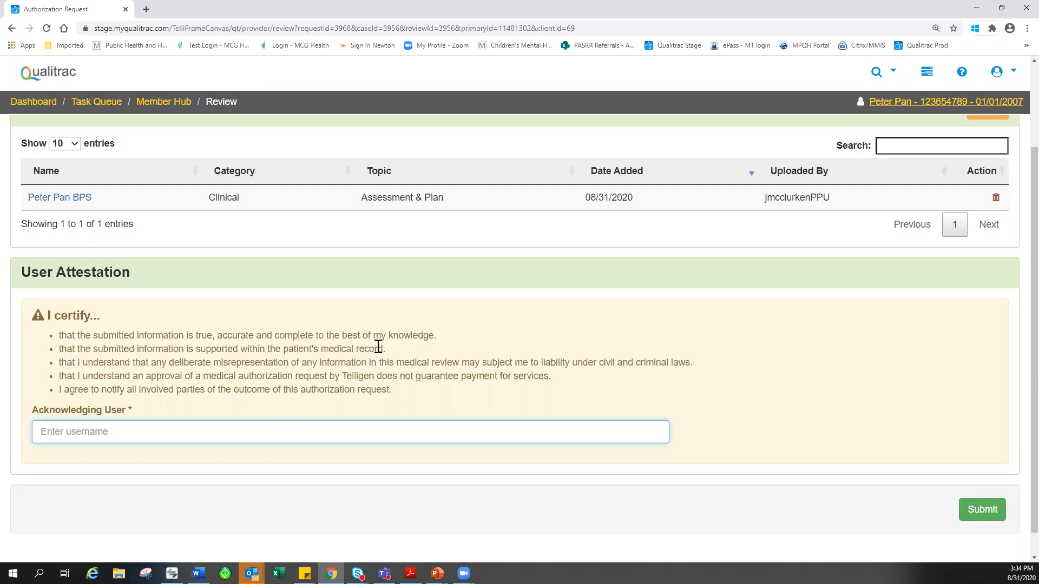
left_click_drag(384, 349, 61, 336)
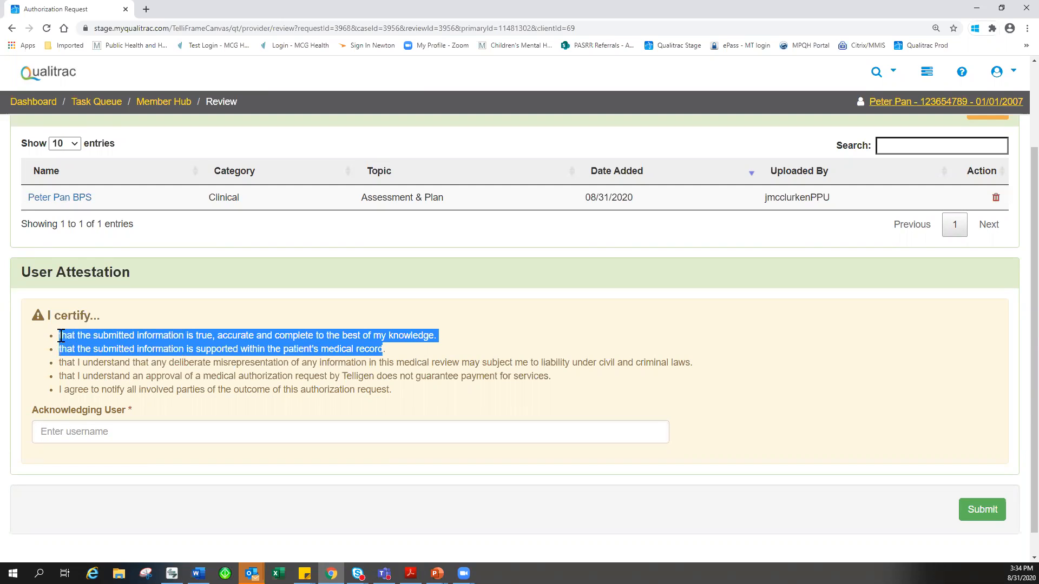
left_click(93, 364)
left_click_drag(83, 362, 702, 357)
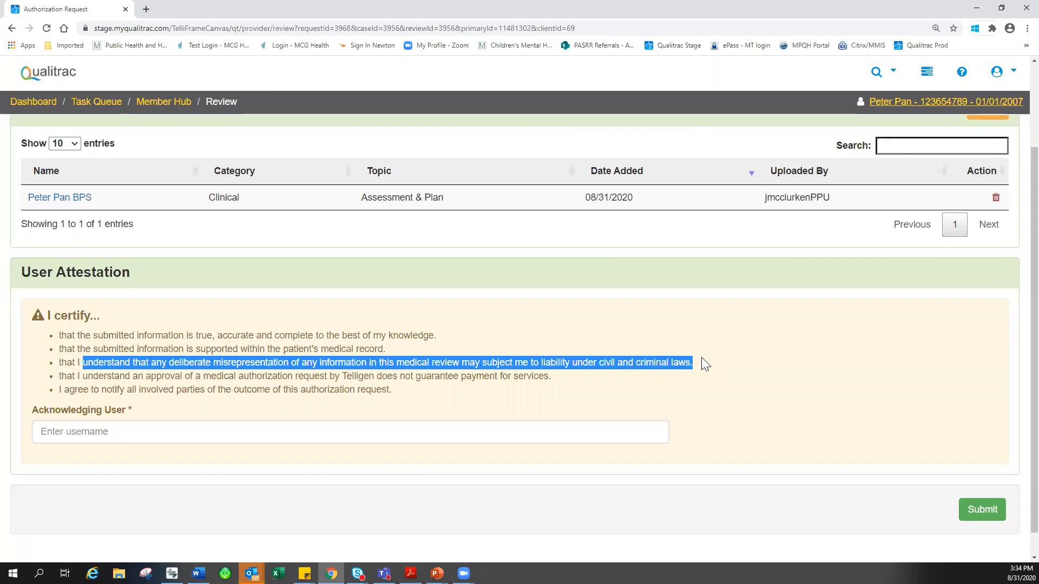
left_click(256, 364)
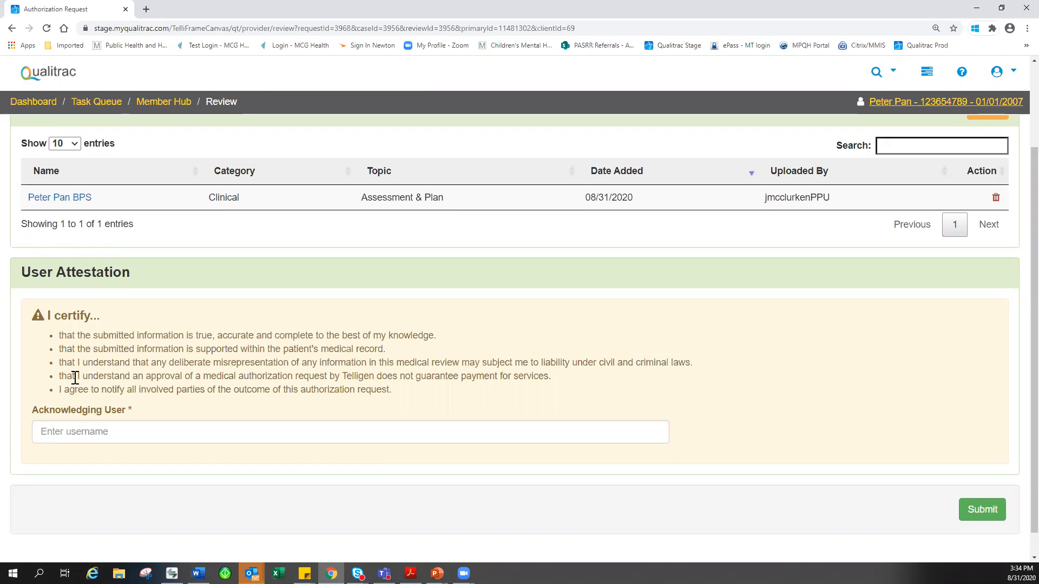
left_click_drag(75, 361, 690, 362)
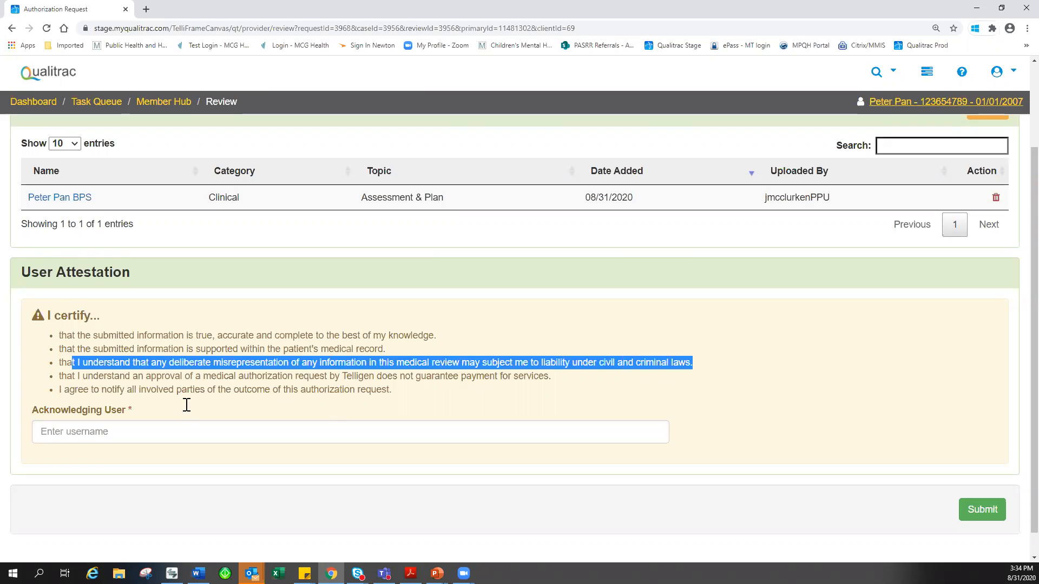
left_click(107, 387)
left_click_drag(80, 376, 297, 390)
left_click_drag(476, 393, 546, 373)
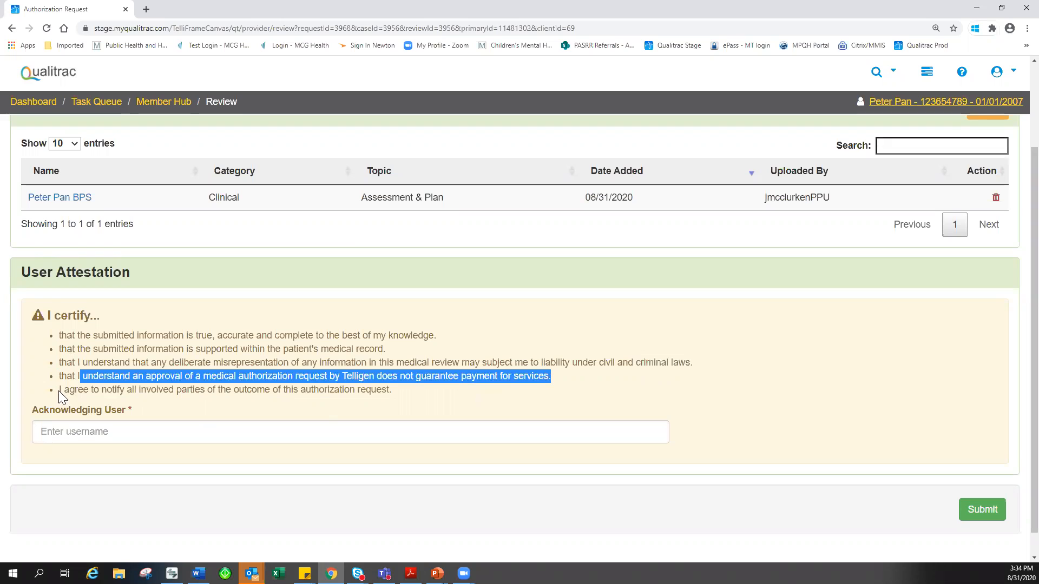
left_click_drag(58, 390, 391, 392)
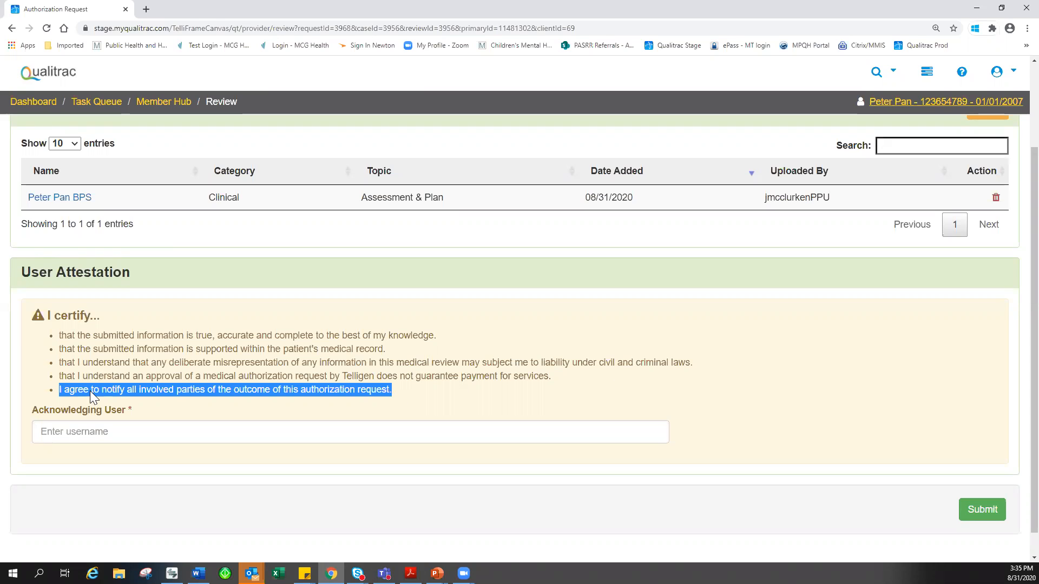
Enter your username as the acknowledging user and submit the review without comments
left_click(88, 431)
type("jm")
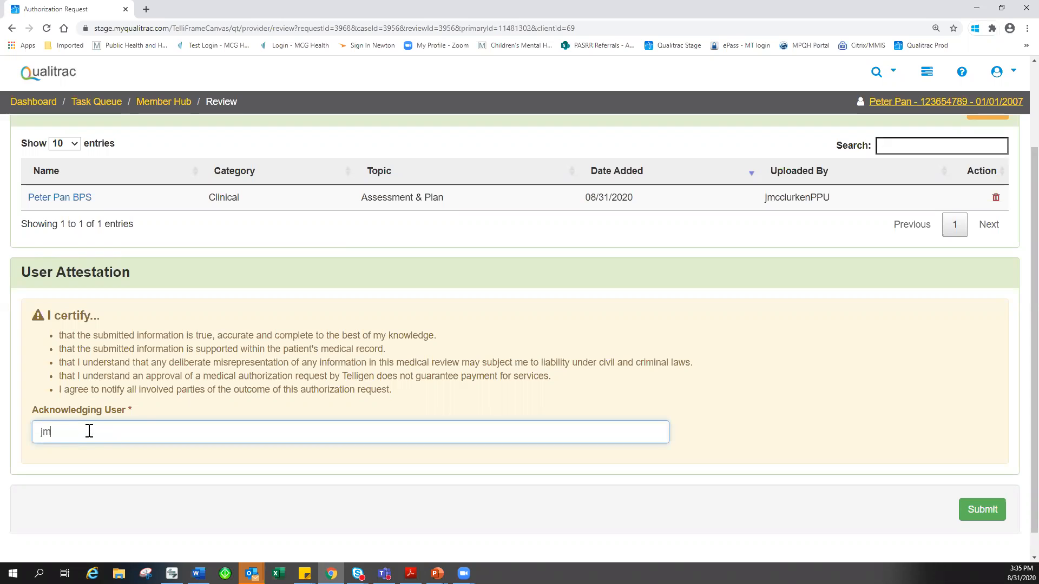
type("cclurkenPPU")
left_click(1002, 515)
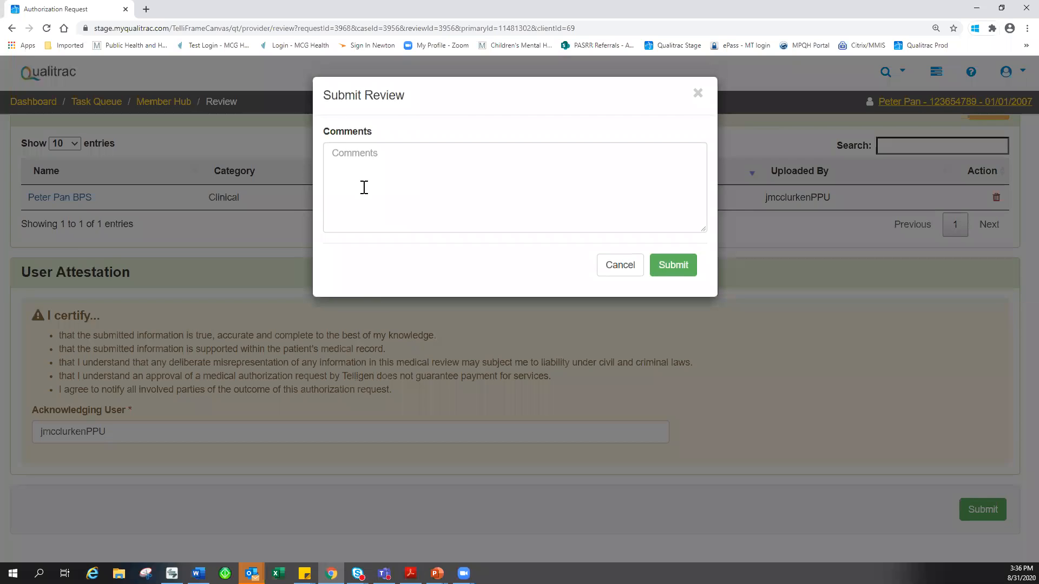
left_click(665, 281)
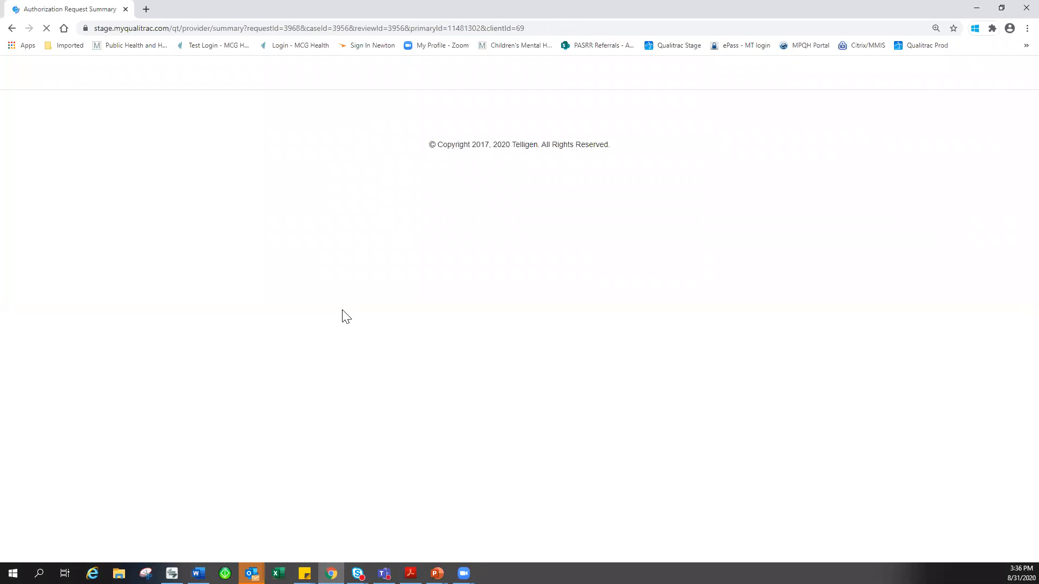
Open View MCG Summary from the MCG Actions menu at the bottom of the summary page
scroll(259, 379, "down", 20)
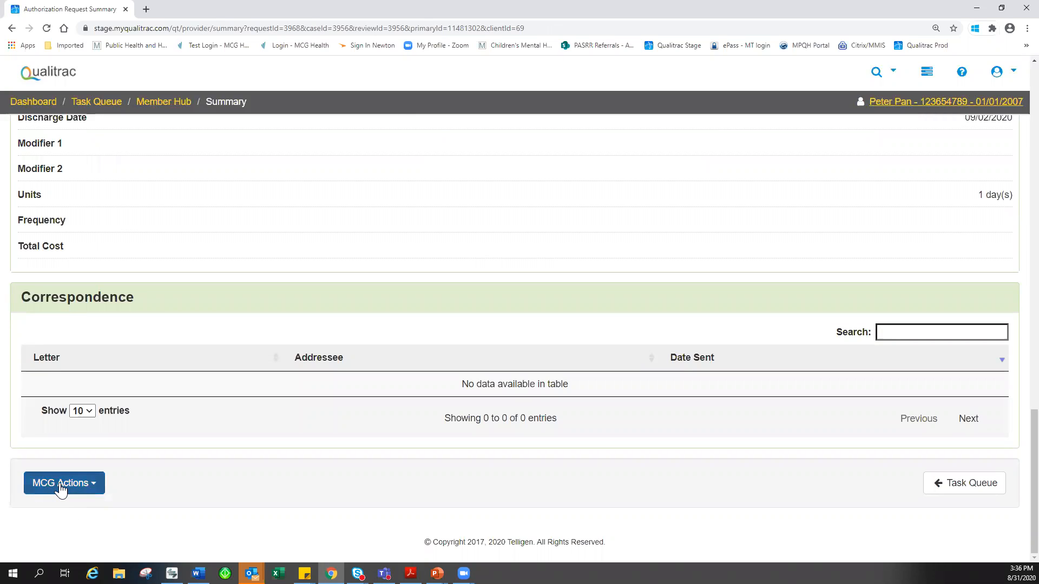
left_click(60, 484)
left_click(74, 511)
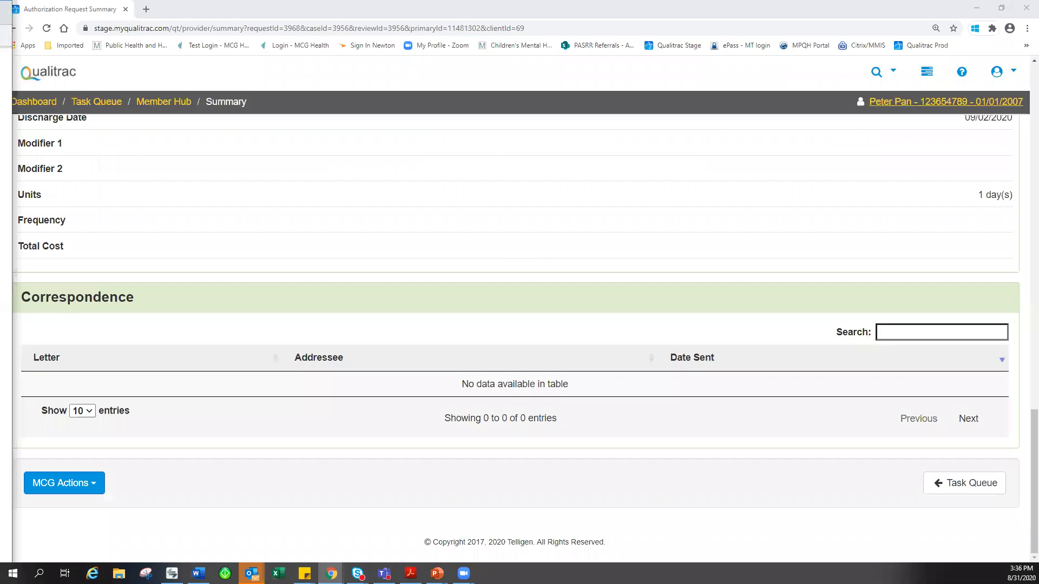
Highlight the note timestamp, the safety and structured interventions note, and the assessment-history note
scroll(382, 274, "down", 5)
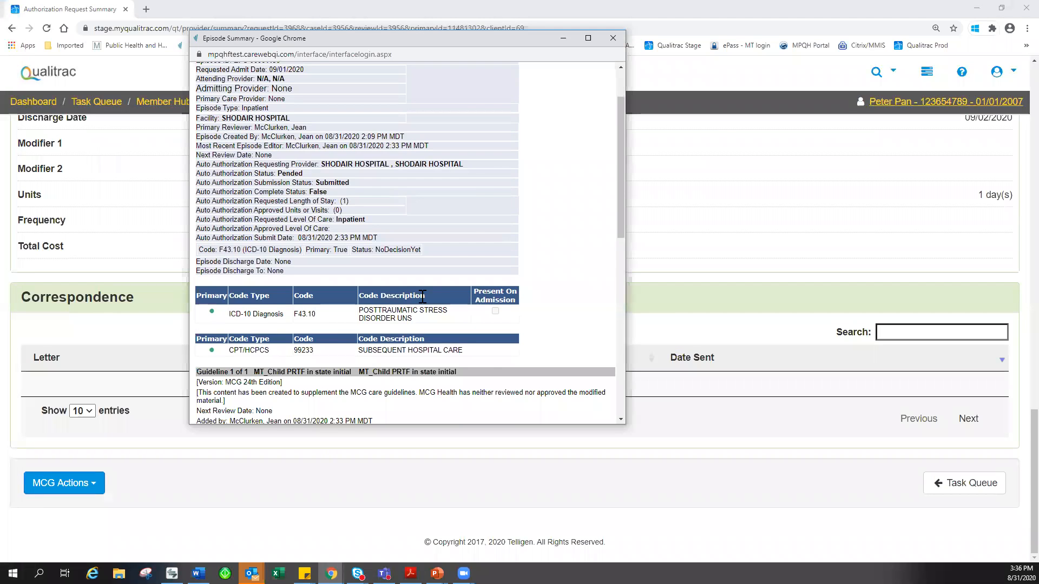
scroll(252, 146, "down", 2)
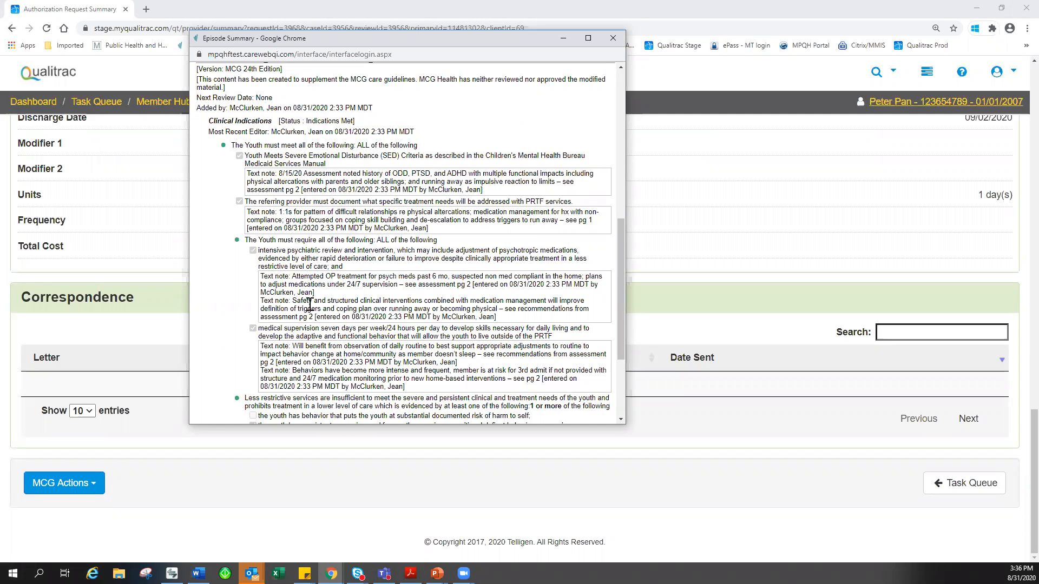
left_click_drag(509, 284, 572, 283)
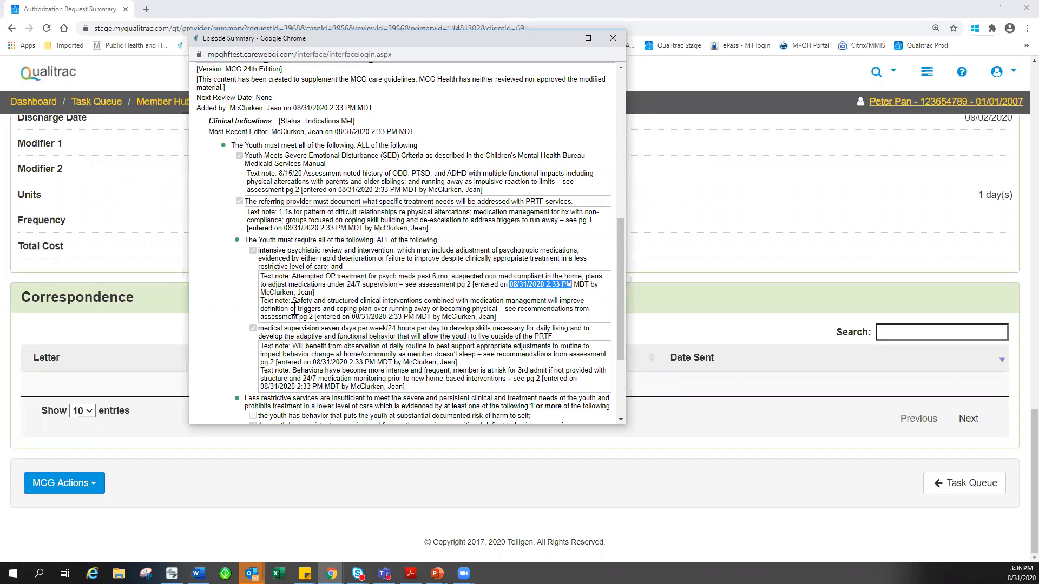
left_click(316, 320)
left_click_drag(314, 318, 293, 301)
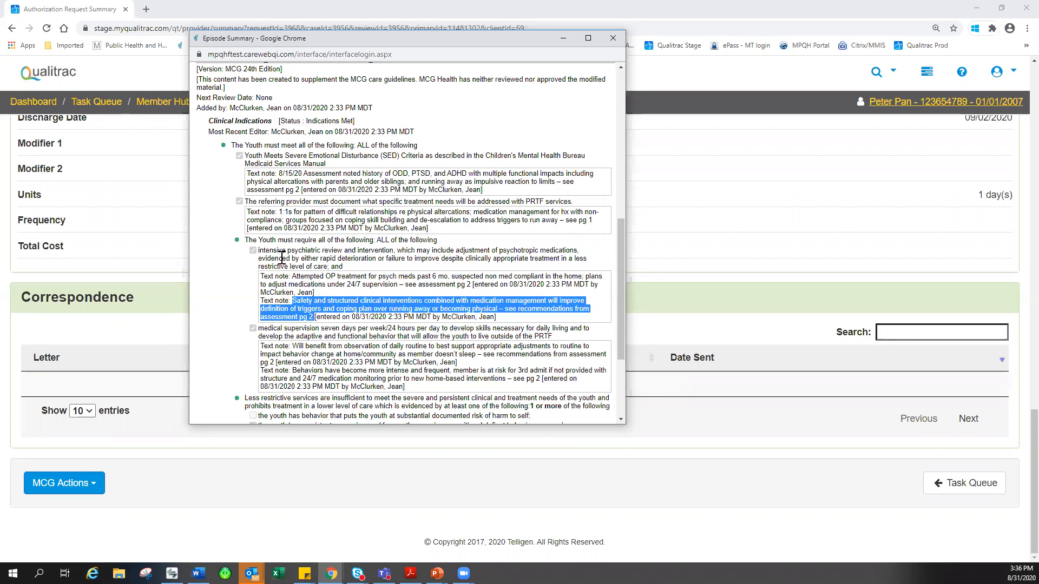
left_click(307, 184)
left_click_drag(303, 175, 301, 192)
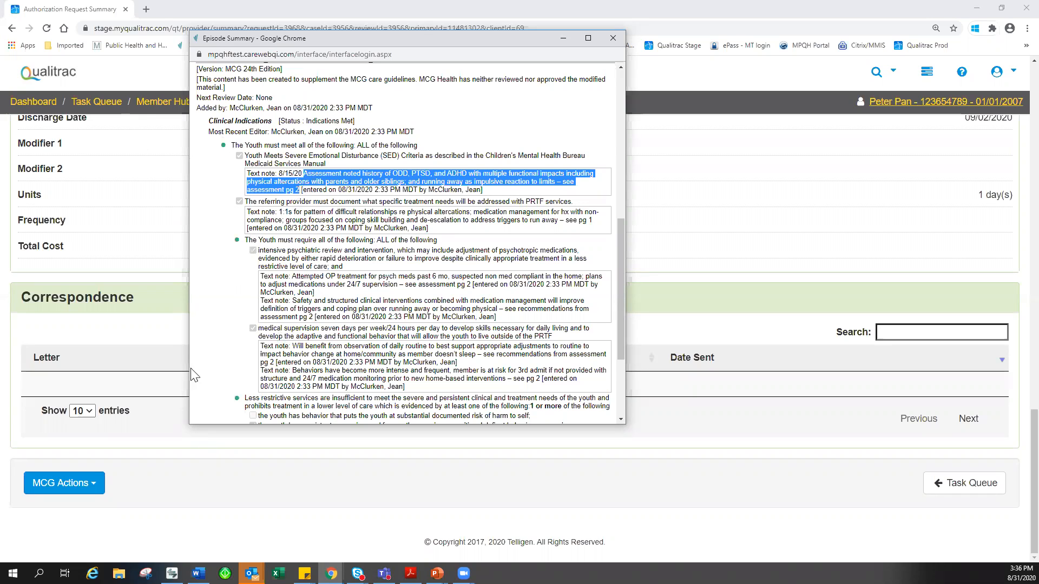
Scroll through the rest of the Episode Summary and close the window
scroll(195, 375, "down", 3)
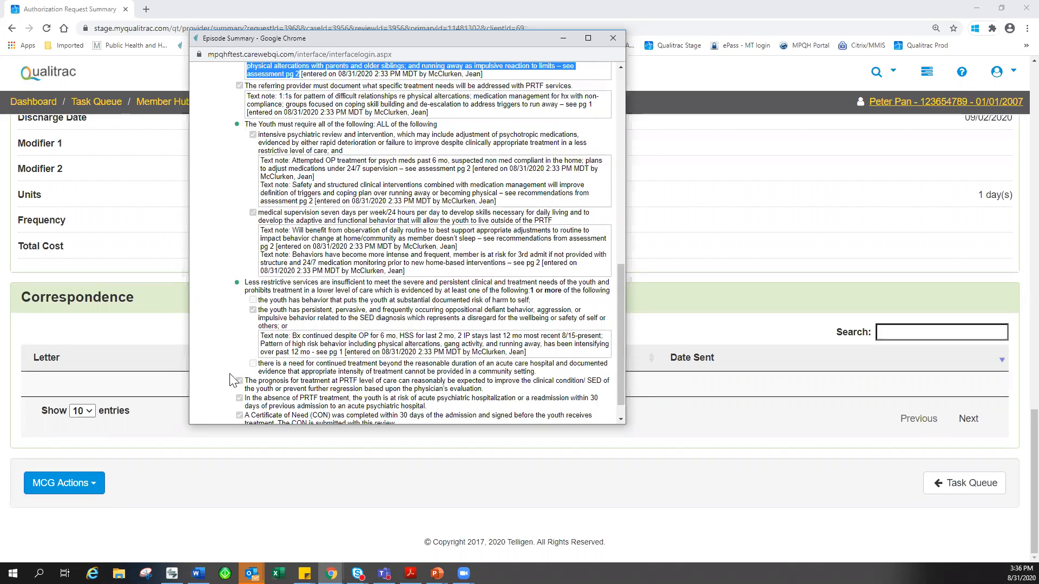
scroll(234, 382, "down", 1)
scroll(352, 354, "up", 1)
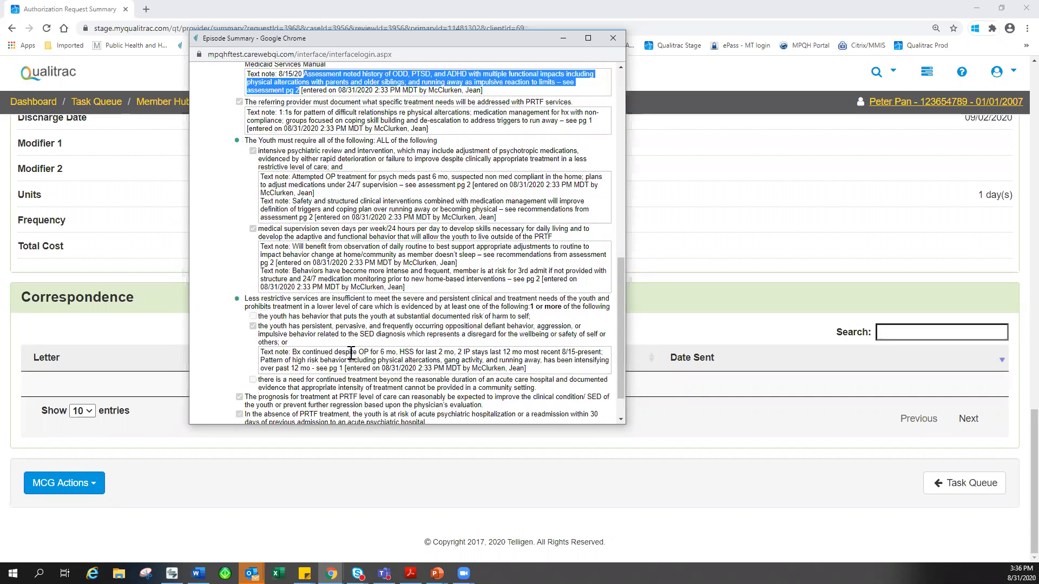
scroll(351, 353, "up", 10)
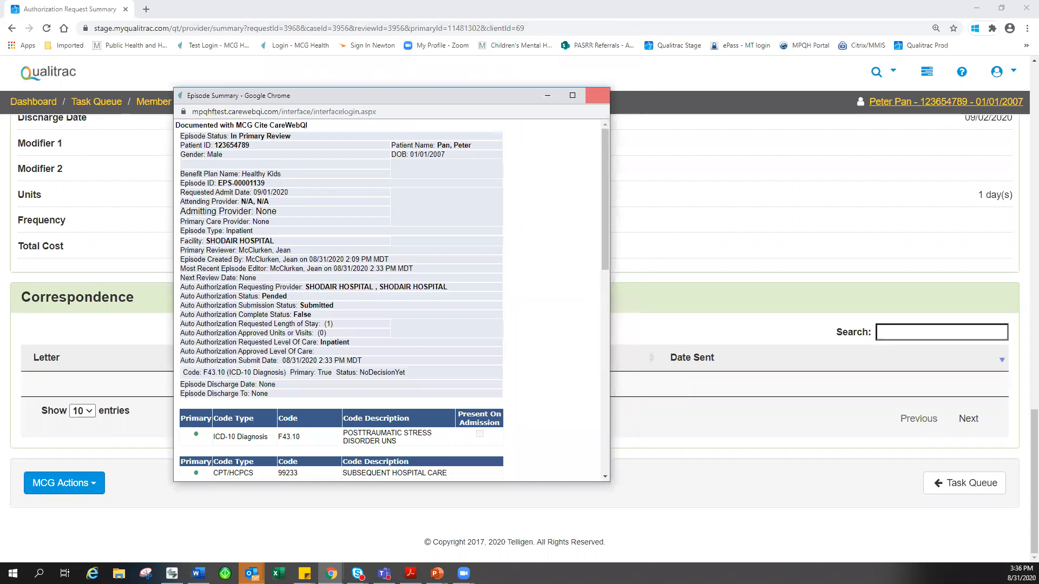
left_click(613, 38)
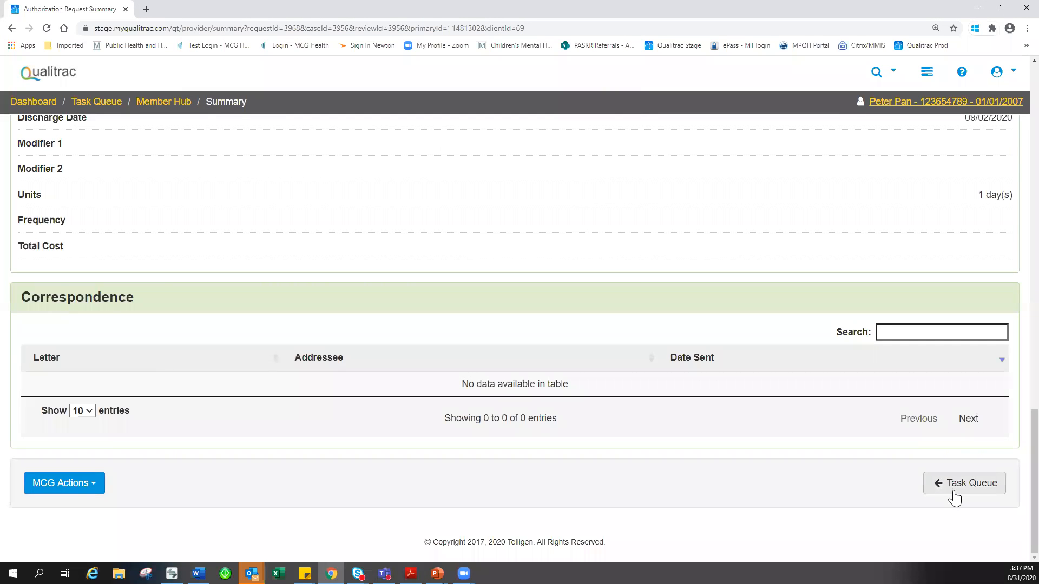
Return to the PowerPoint slide show and advance to slide 7, 'Defining Documentation Requirements'
scroll(271, 376, "up", 8)
scroll(250, 334, "up", 10)
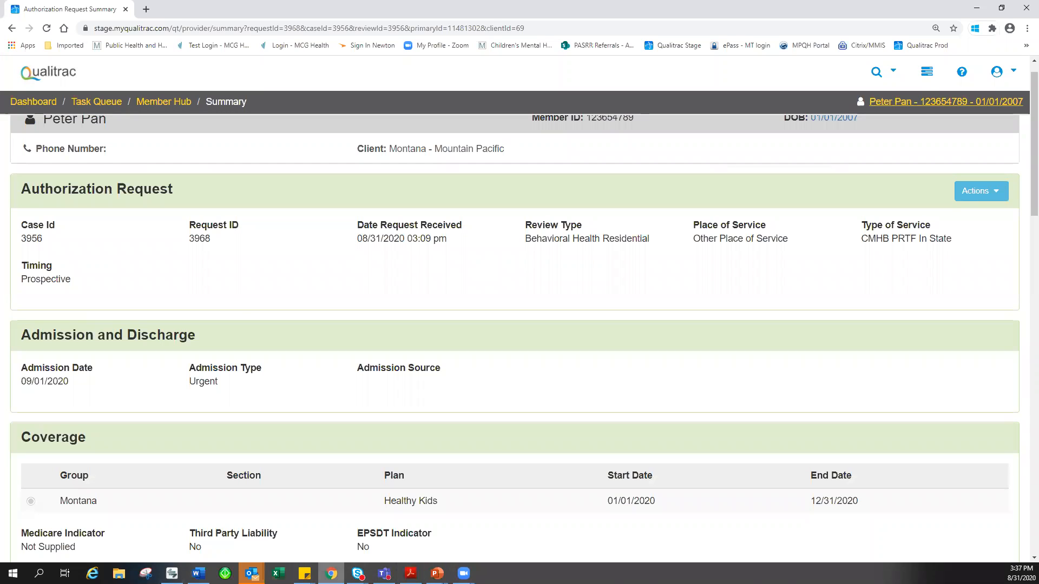
left_click(438, 573)
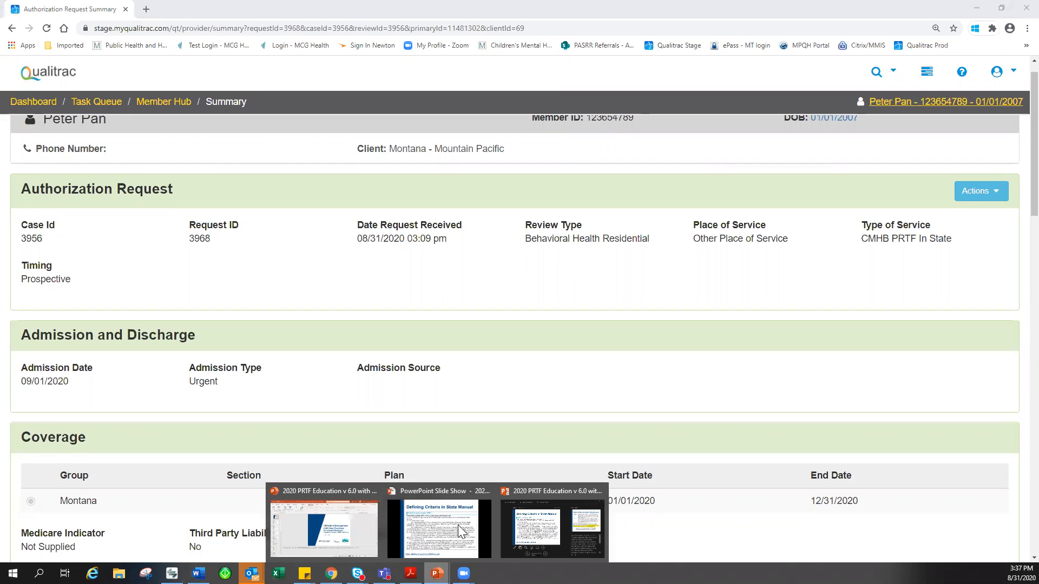
left_click(440, 528)
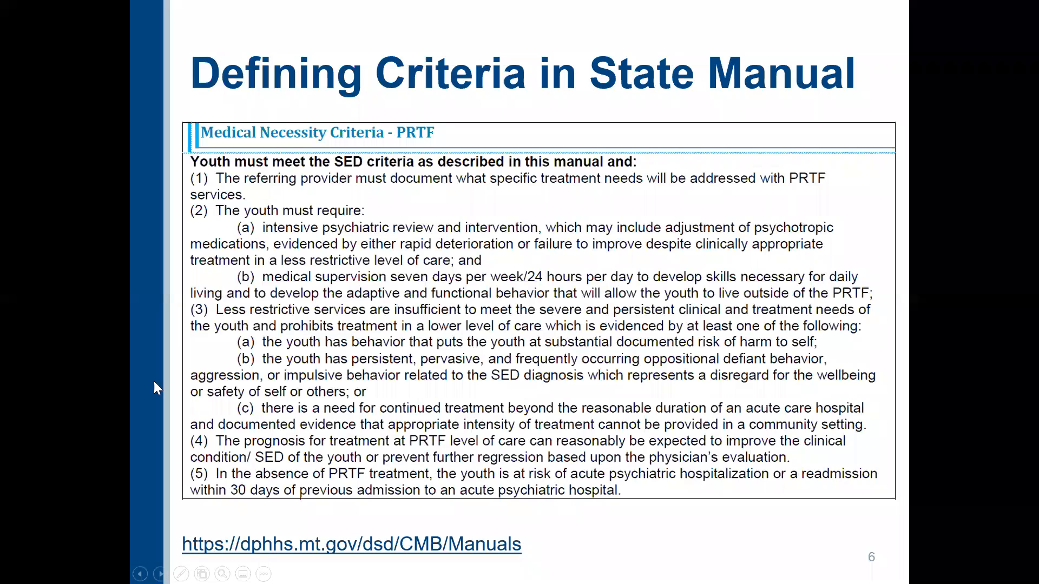
left_click(346, 454)
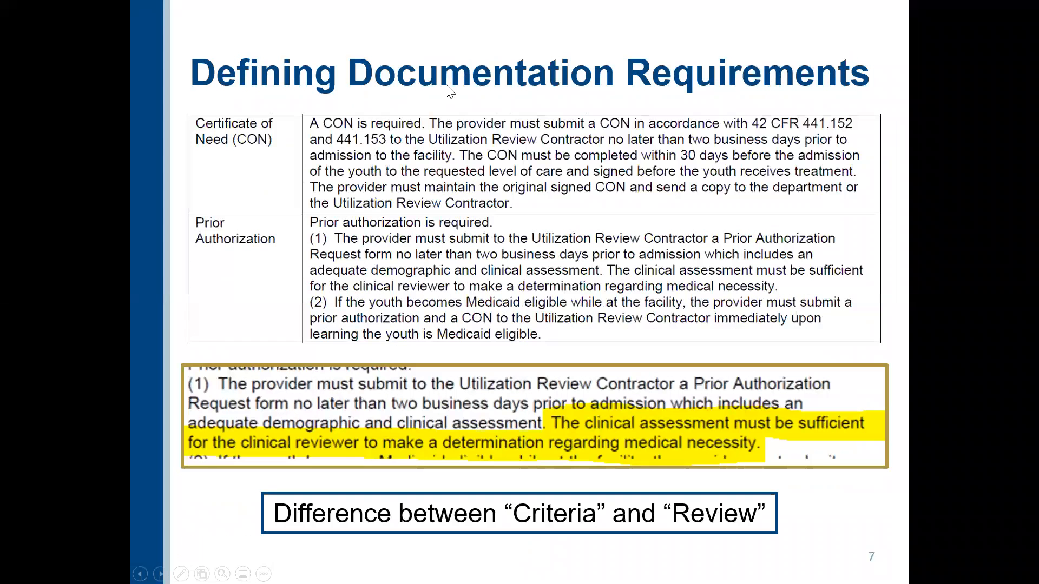
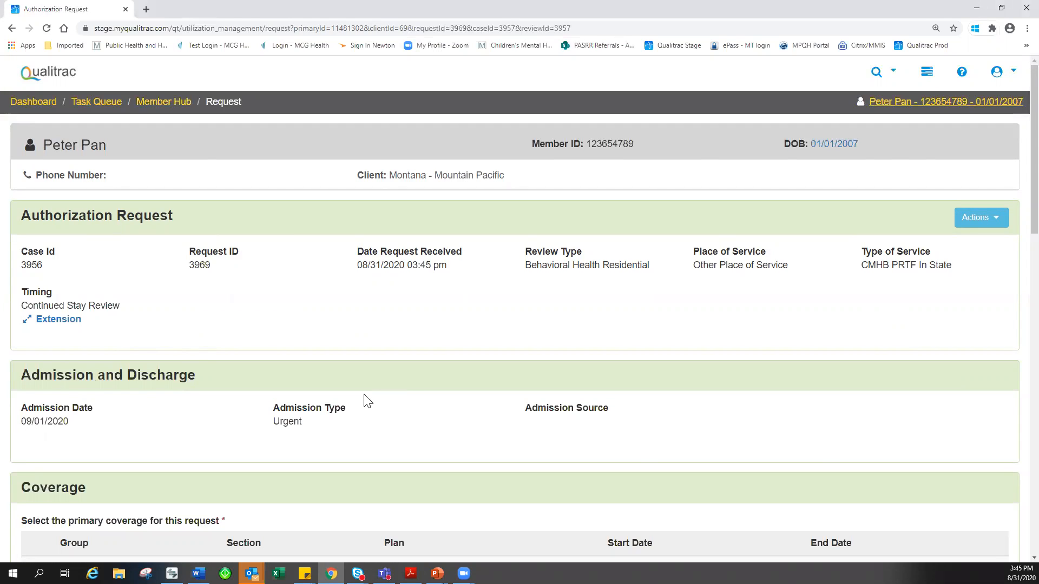
scroll(422, 395, "down", 3)
scroll(421, 394, "down", 1)
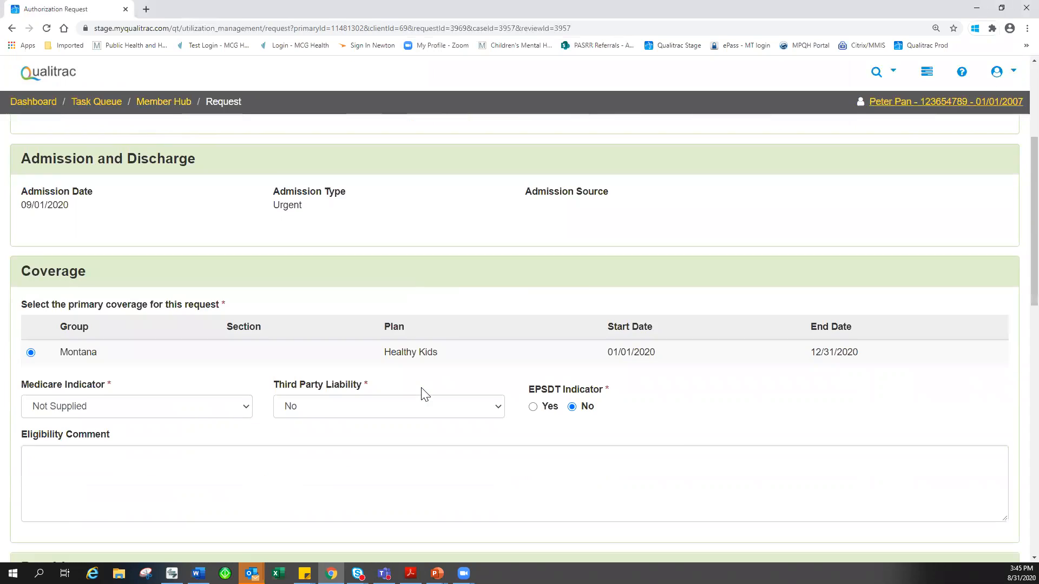
scroll(421, 393, "down", 15)
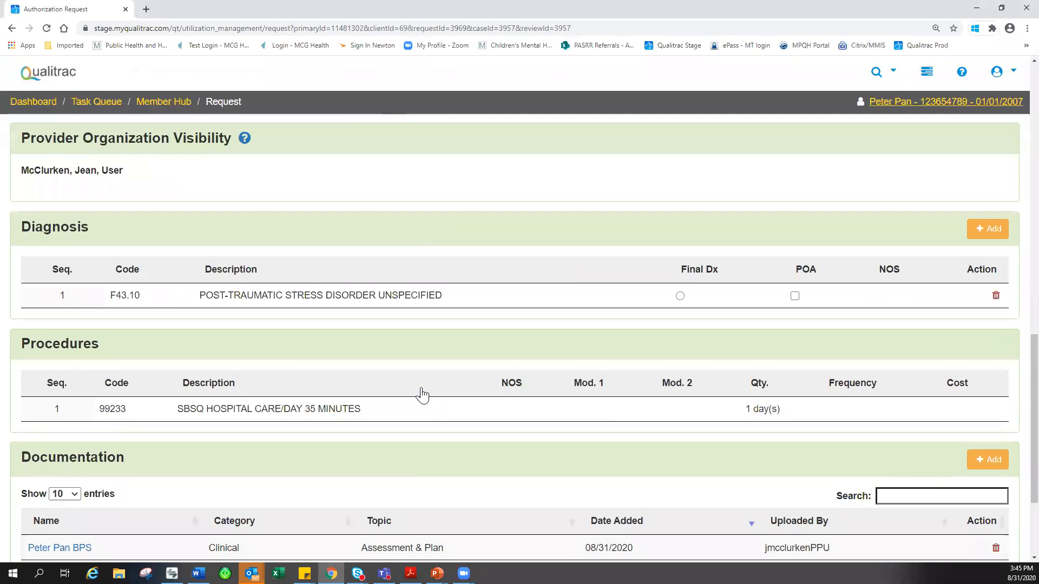
scroll(226, 329, "up", 3)
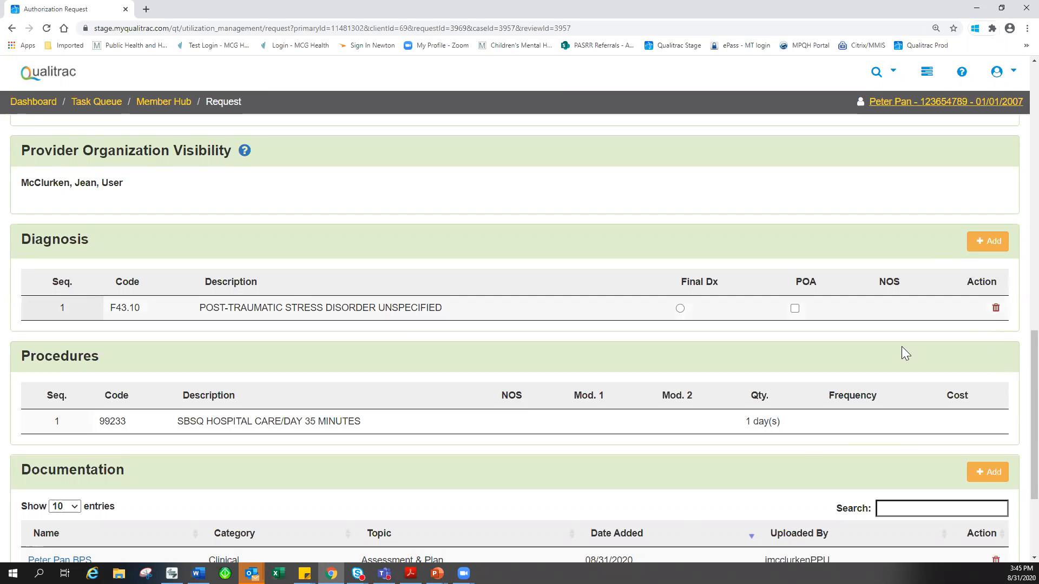
scroll(668, 487, "down", 1)
scroll(667, 482, "down", 3)
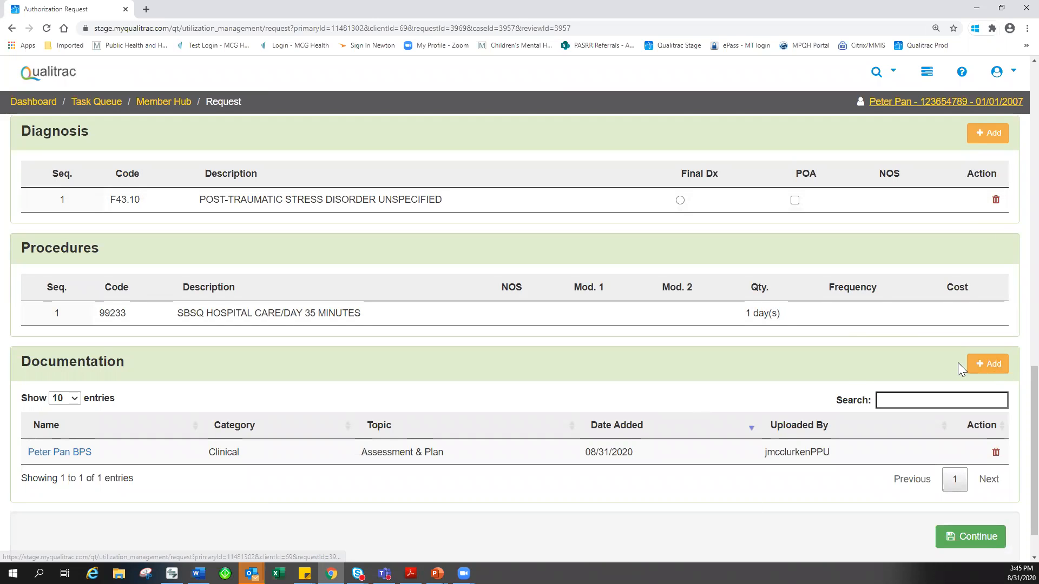
Continue to MCG's CSR PRTF All criteria for F43.10 and tick the Severe Emotional Disturbance criterion
left_click(966, 542)
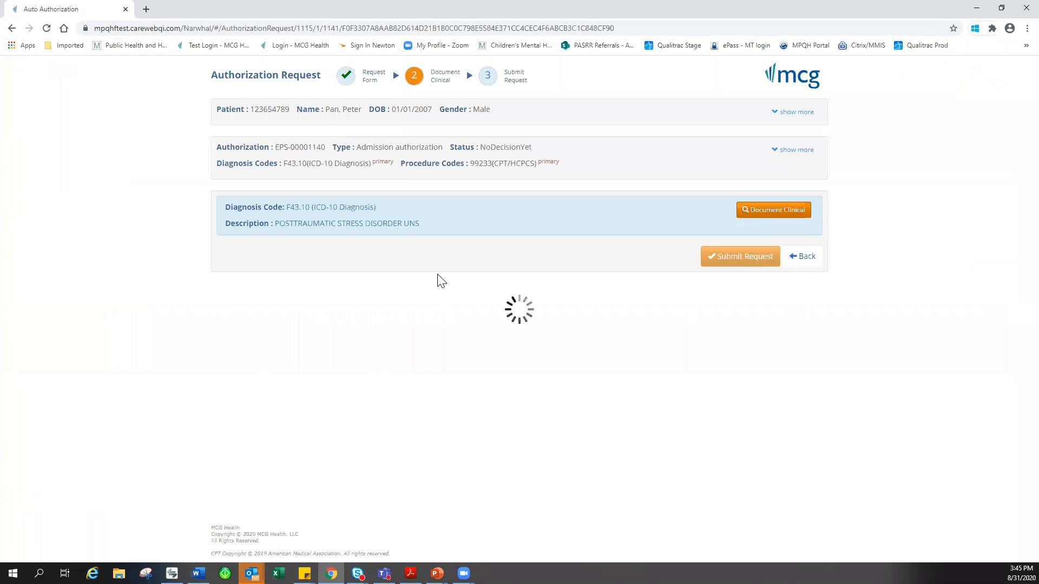
left_click(779, 214)
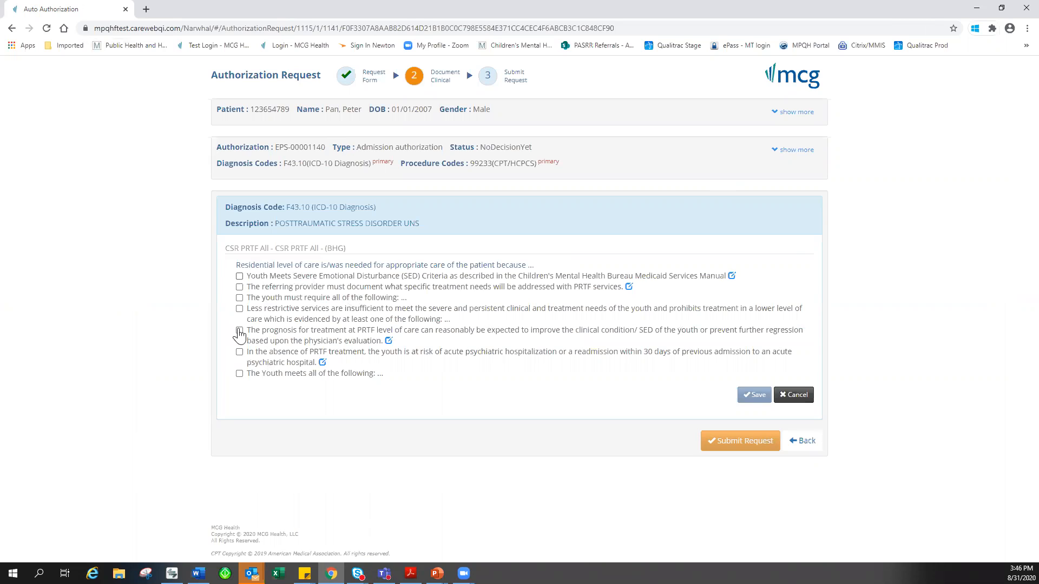
left_click(239, 276)
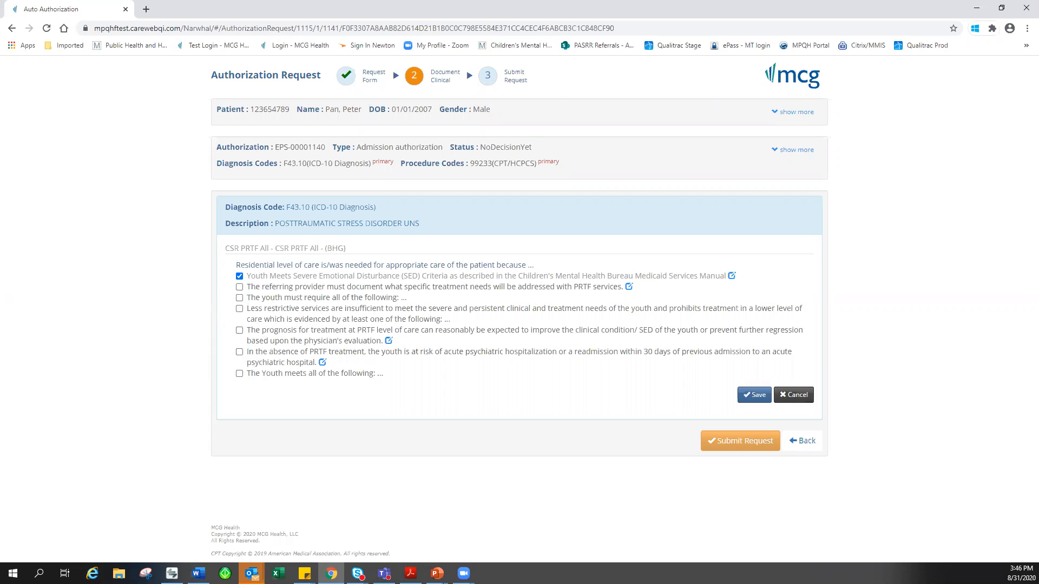
key("alt+Tab")
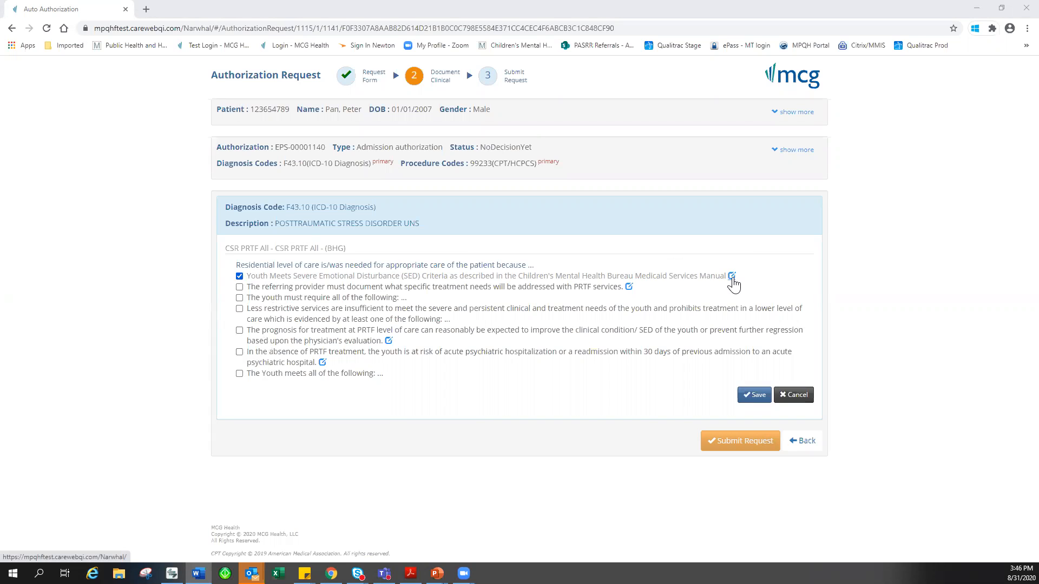
Add the provisional Bipolar diagnosis note to the SED criterion, then tick the referring-provider treatment-needs criterion
left_click(628, 287)
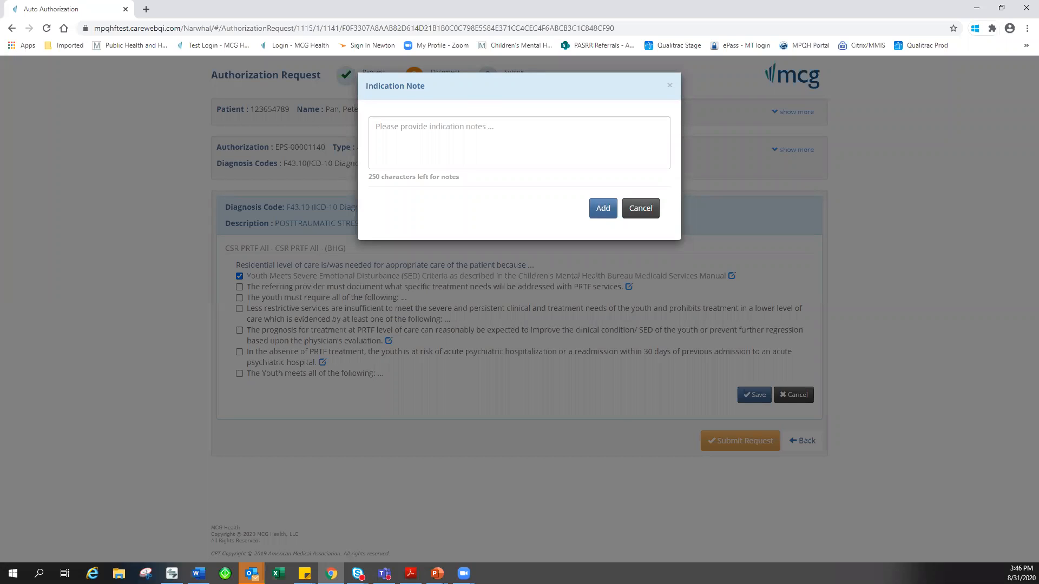
key("alt+Tab")
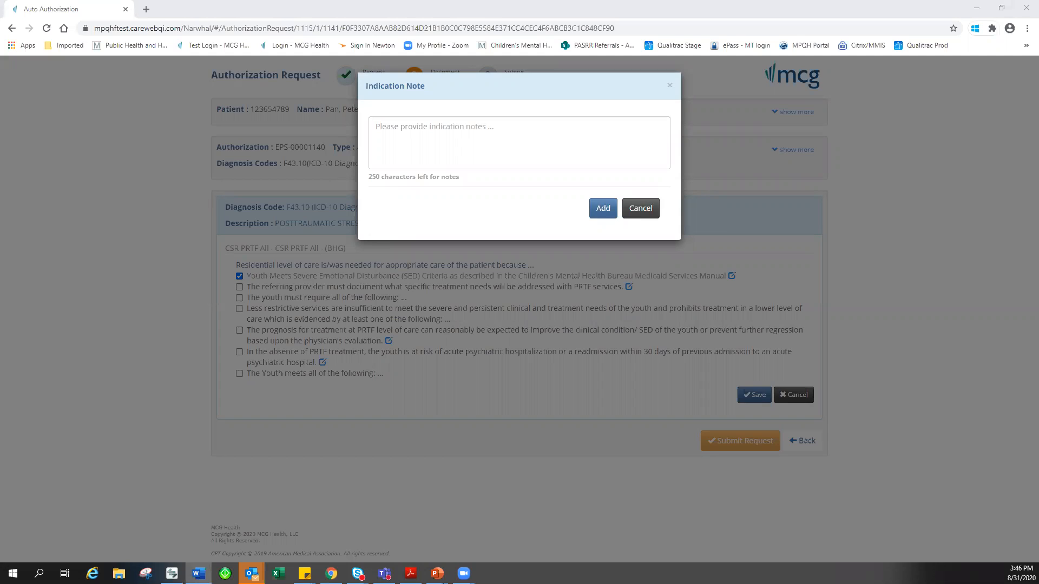
left_click(490, 141)
type("Provisional diagnosis of Bipolar added and ODD/ADHD removed – see psychiatric note dated 8/10")
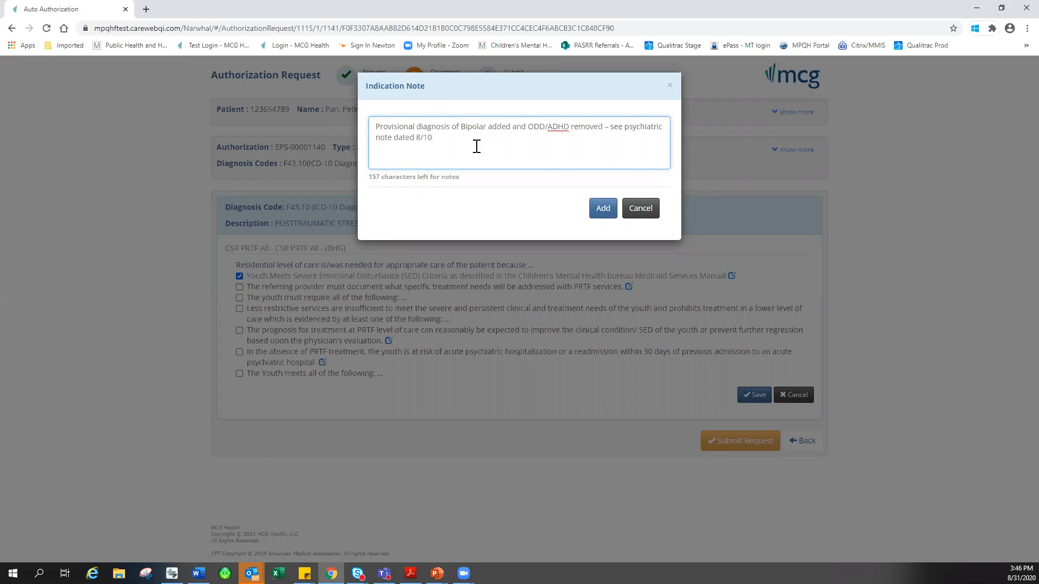
left_click(605, 211)
left_click(239, 287)
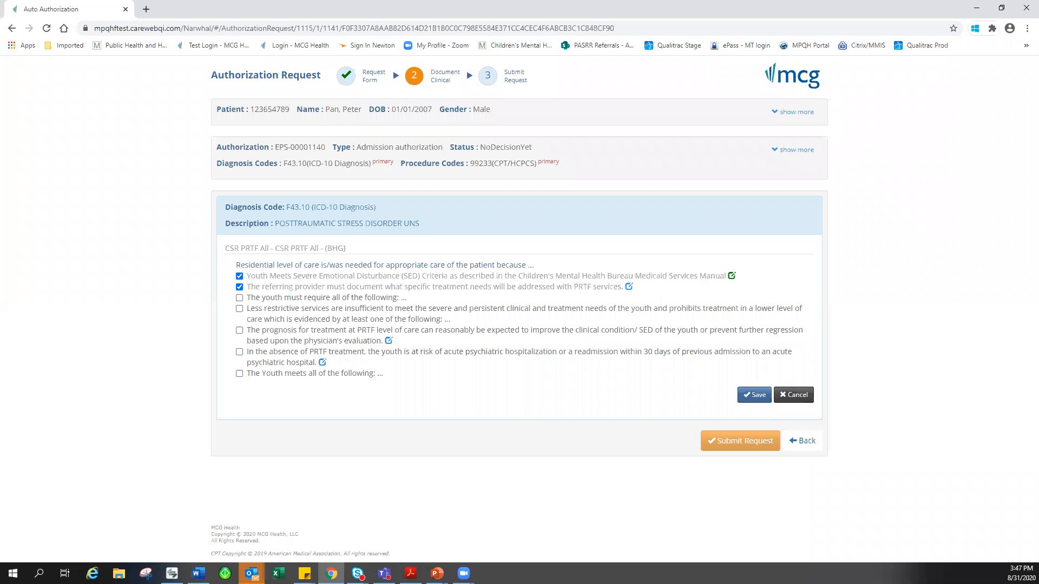
Attach the note 'See MTP goals dated 8/15 – pg 3-5' to the referring-provider criterion
key("alt+Tab")
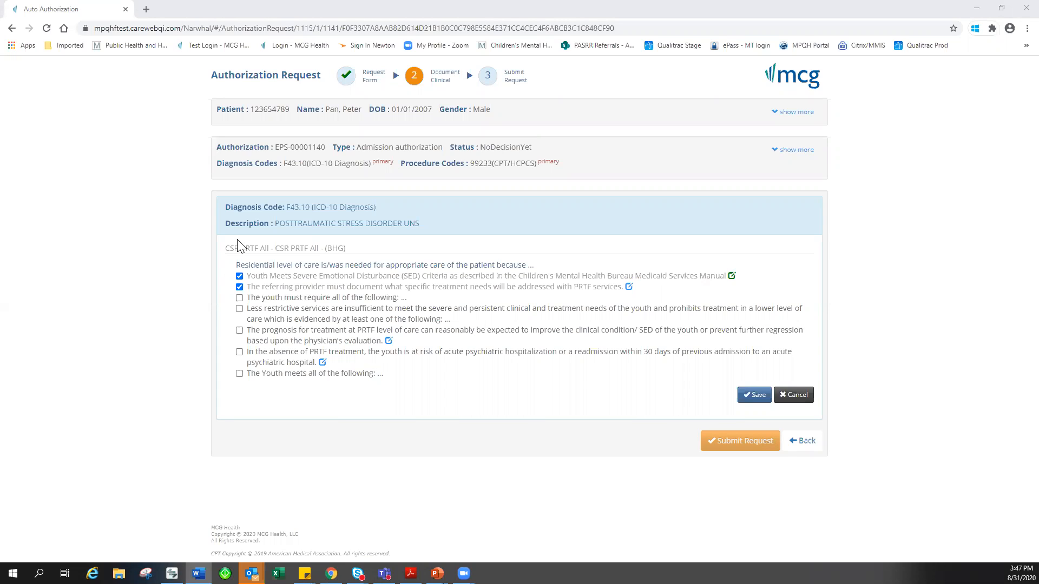
left_click(627, 288)
type("See MTP goals dated 8/15 - pg 3-5")
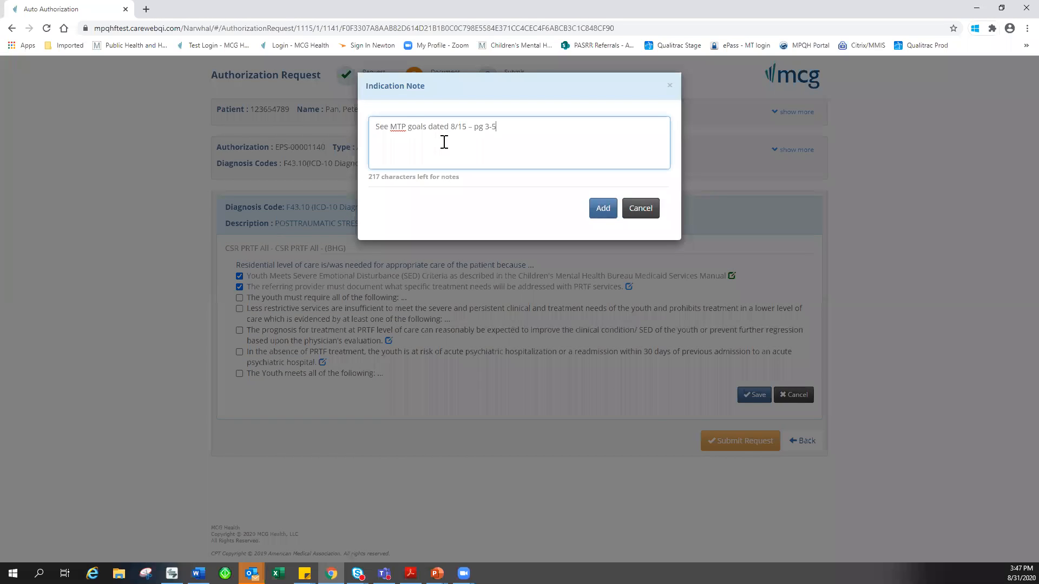
left_click_drag(498, 126, 474, 123)
left_click_drag(426, 127, 374, 131)
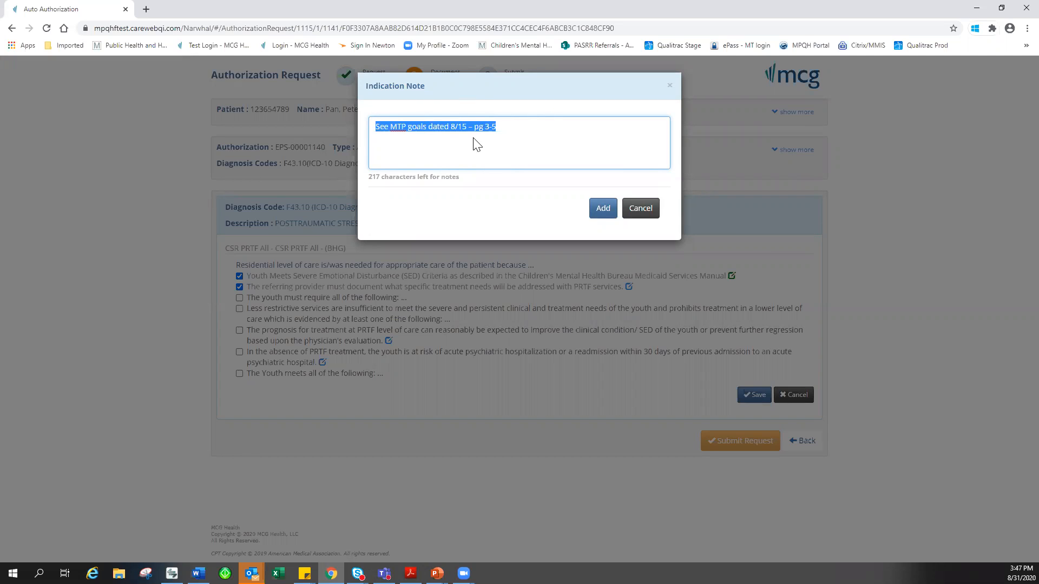
left_click(601, 214)
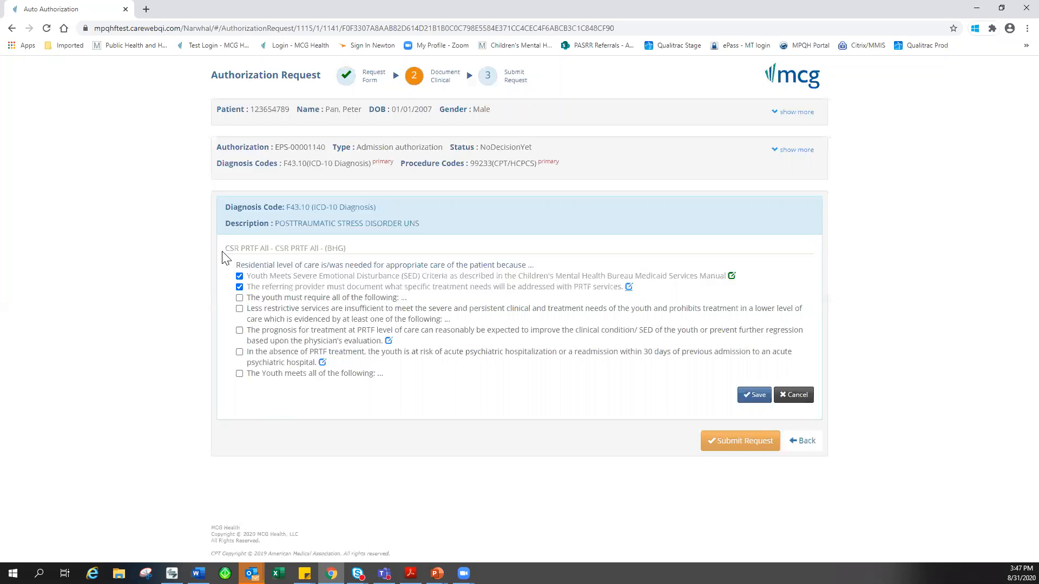
Tick the youth-must-require criterion and its sub-items, noting 8/10 and 8/16 psych medication adjustments on intensive review
left_click(239, 297)
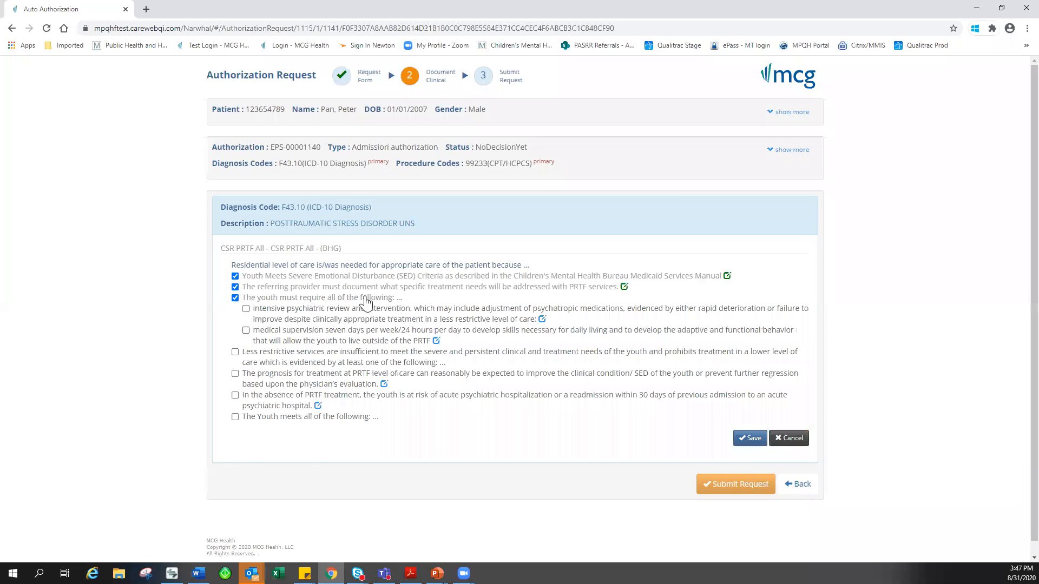
left_click(246, 310)
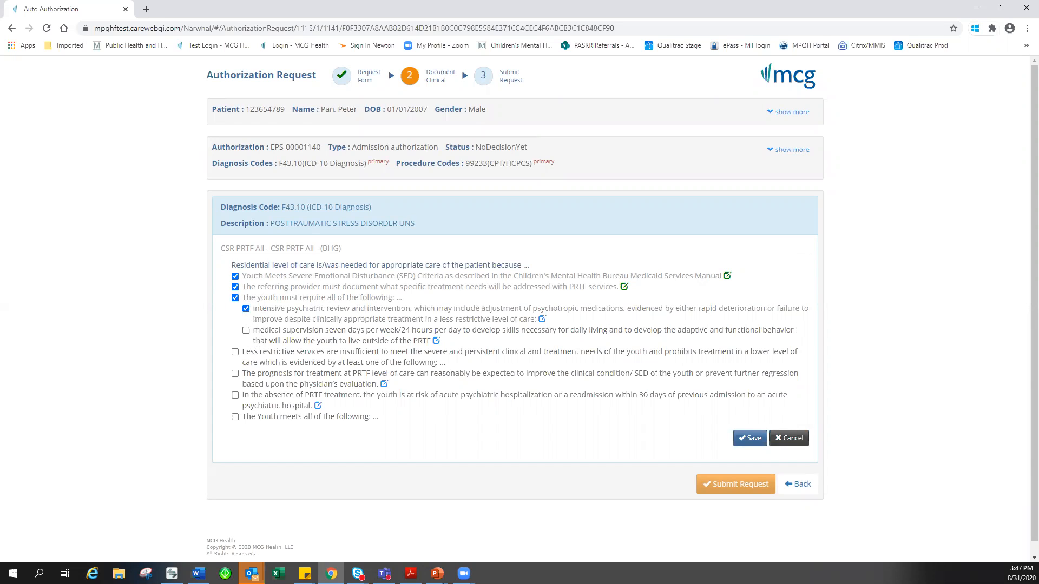
key("alt+Tab")
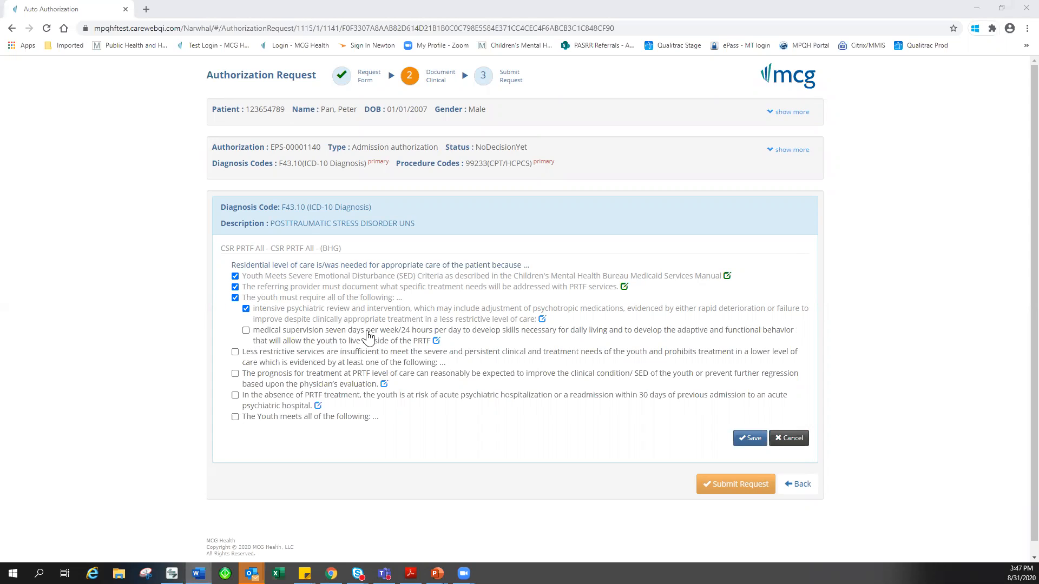
left_click(542, 320)
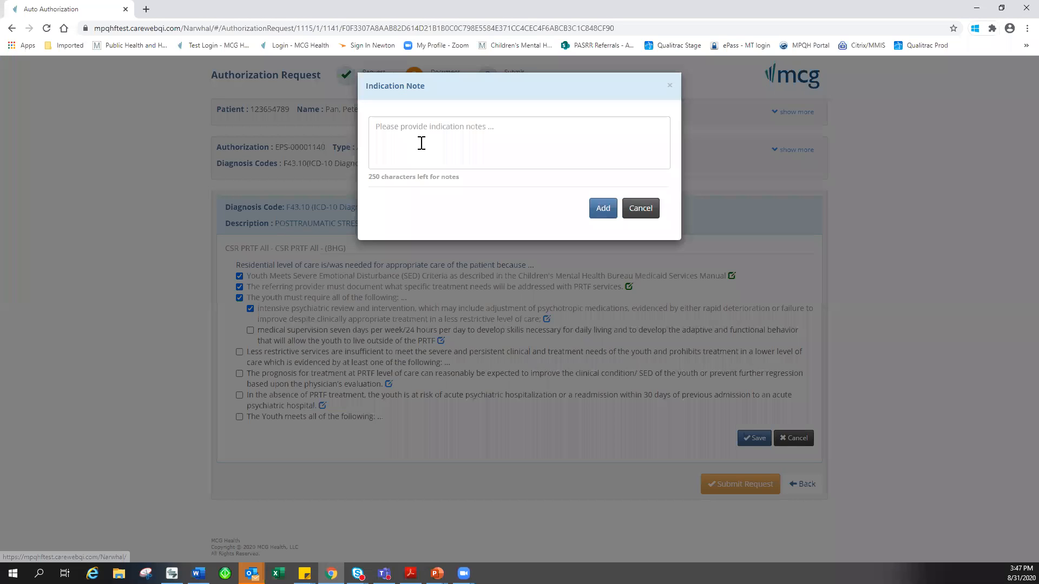
type("Psych medication adjustments dated 8/10 and 8/16 - detailed on medication list pgs 7 and 8")
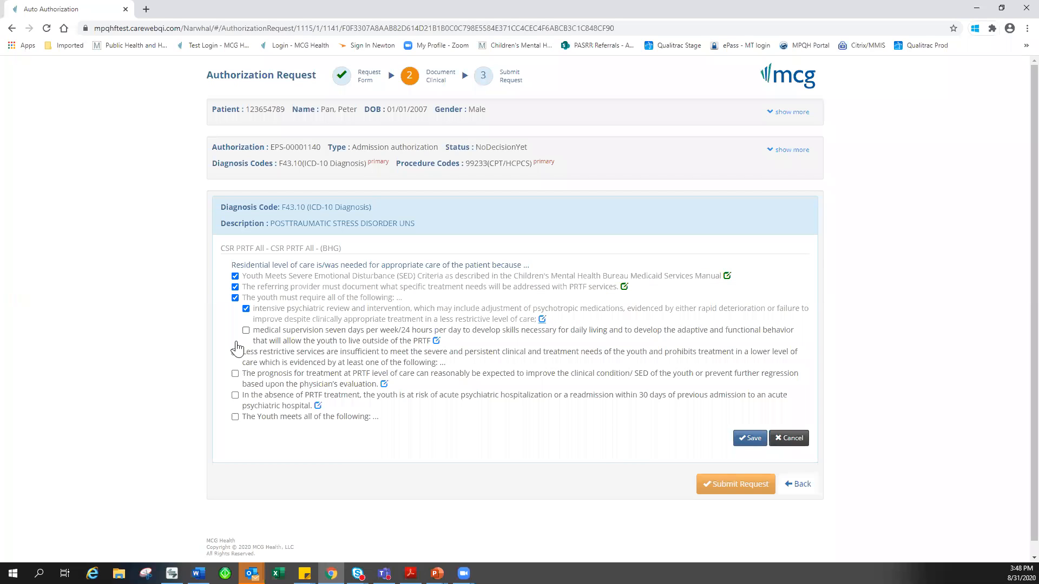
left_click(246, 331)
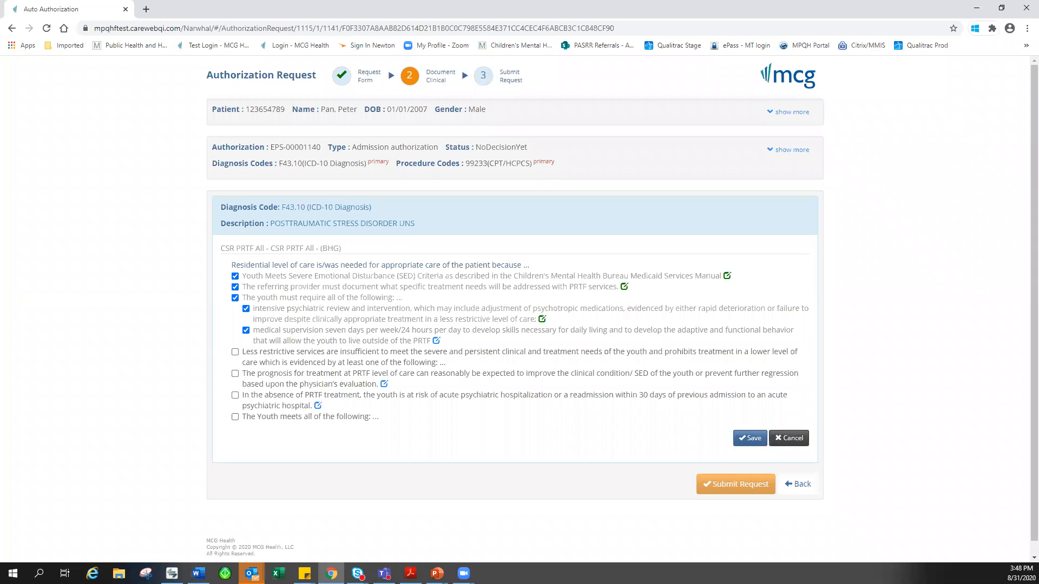
Add the note citing 8/12, 8/19, 8/25 psychoeducation nursing notes and 8/15 labs, pg 10, to medical supervision
key("alt+Tab")
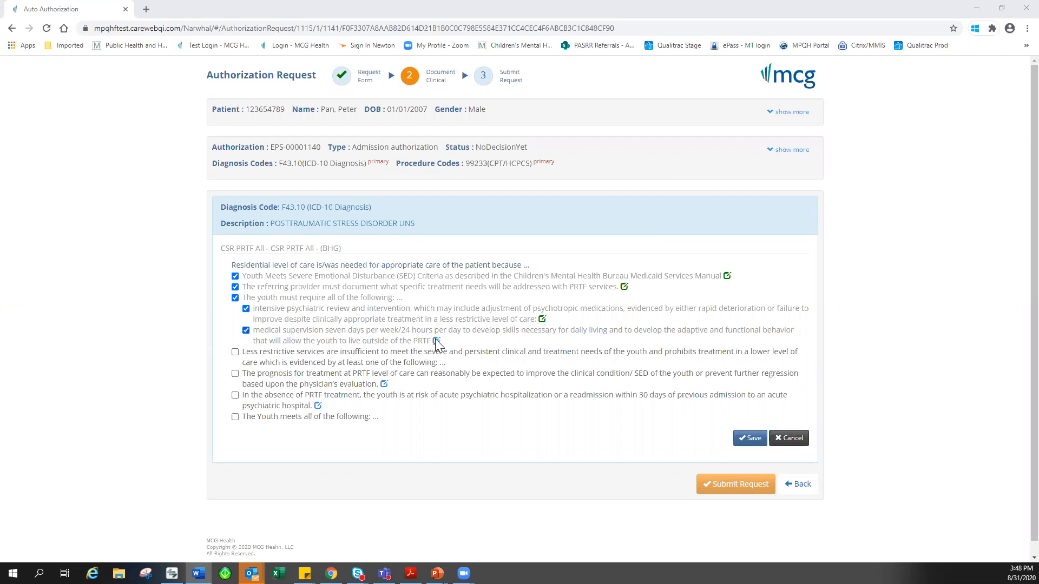
type("Nursing notes detailing psychoeducation dated 8/12, 8/19, and 8/25; labs drawn 8/15 support clinical interventions relating to impulsivity and reinforcing medication management – see pg 10")
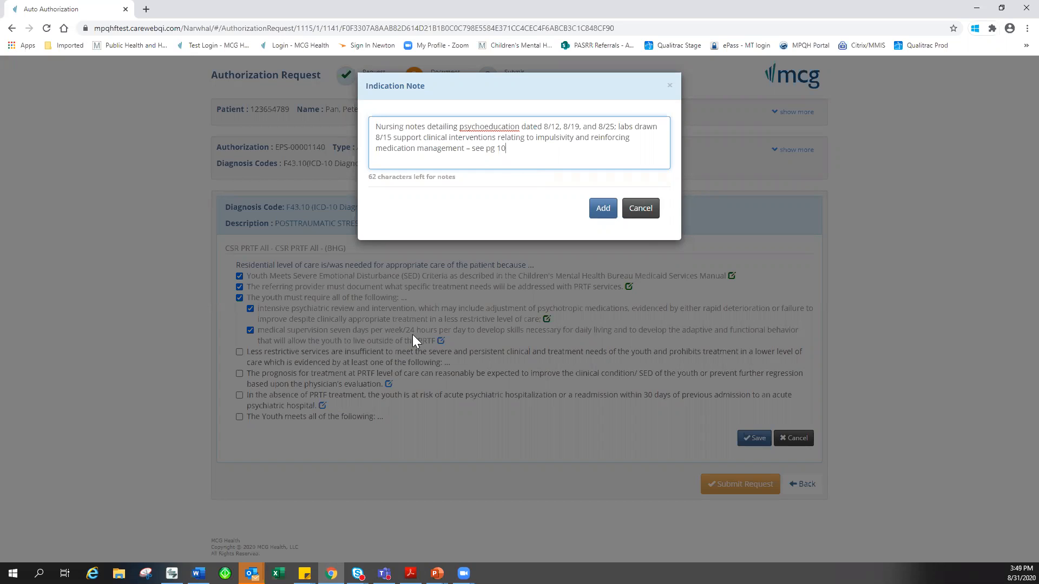
left_click(602, 213)
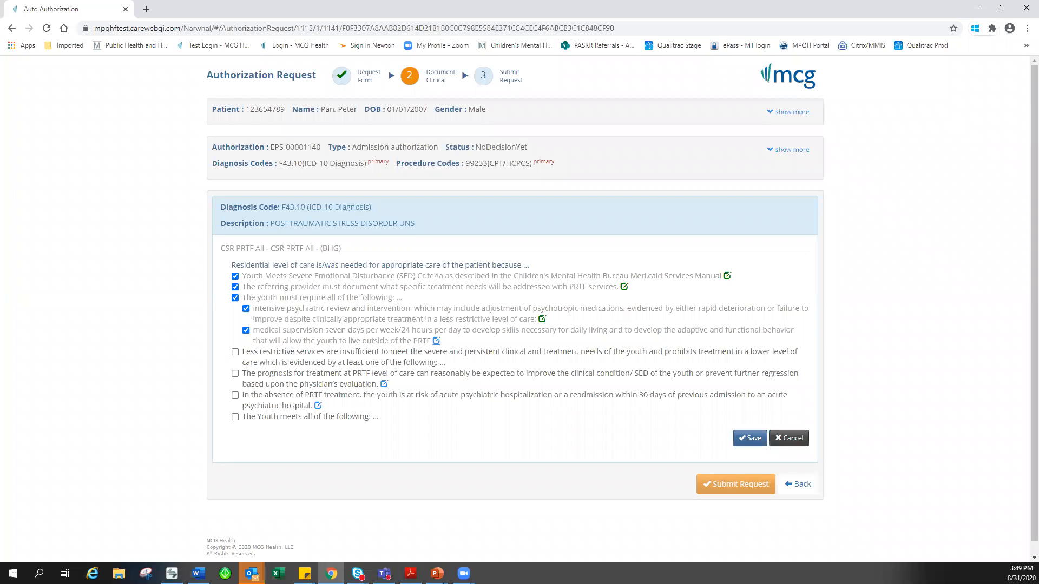
Tick less-restrictive services and its oppositional-behavior sub-item, noting behavior log pg 11 and milieu notes pg 14-16
left_click(235, 352)
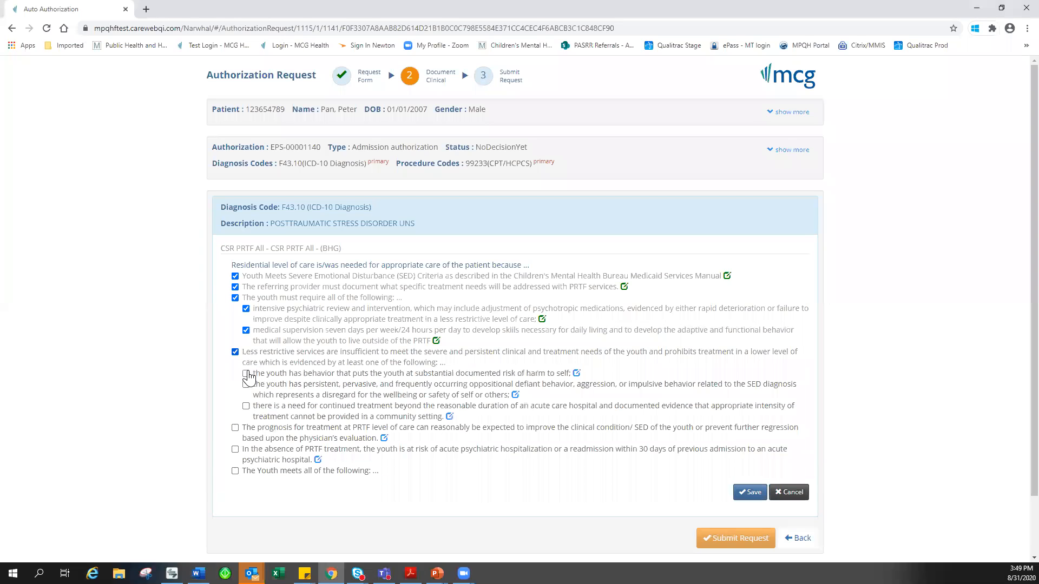
left_click(249, 384)
key("alt+Tab")
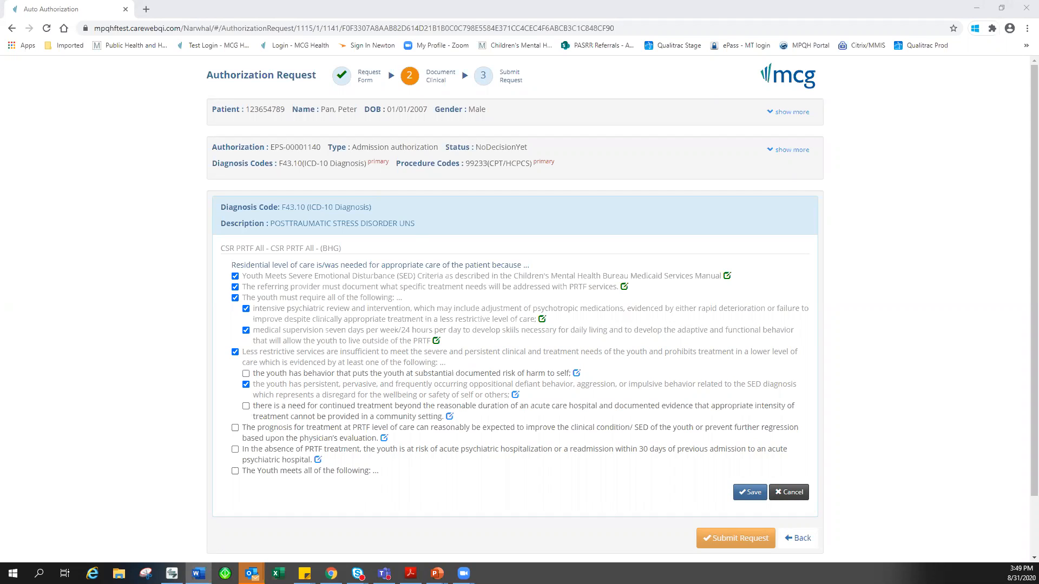
left_click(515, 396)
left_click(382, 135)
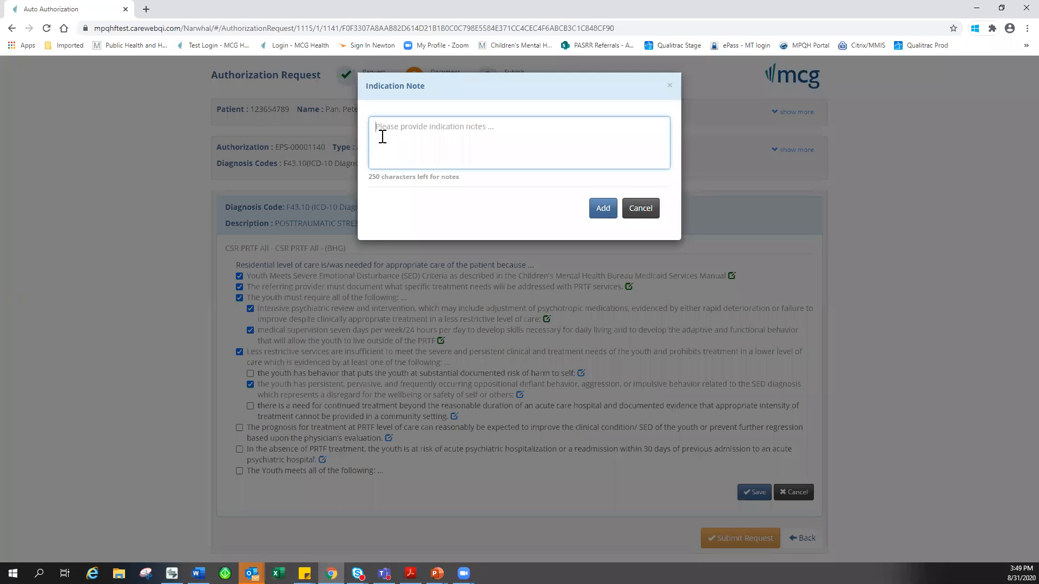
type("Pattern of high risk behavior including included manic impulsive behaviors, physical altercations and no sleep – see behavior log pg 11 and milieu notes dated 7/20, 8/5, 8/16 and 8/19 pg 14-16")
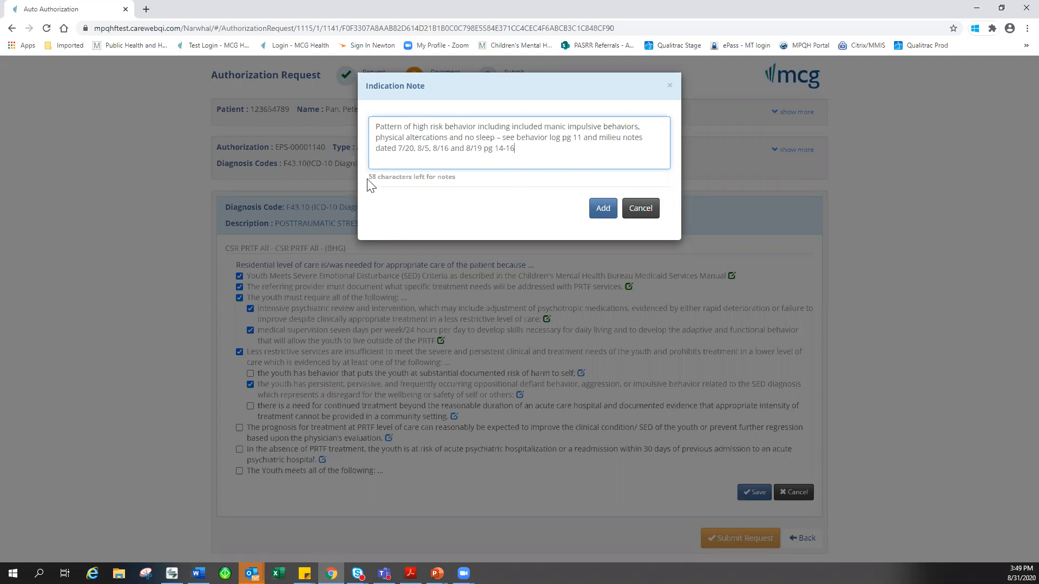
left_click(607, 216)
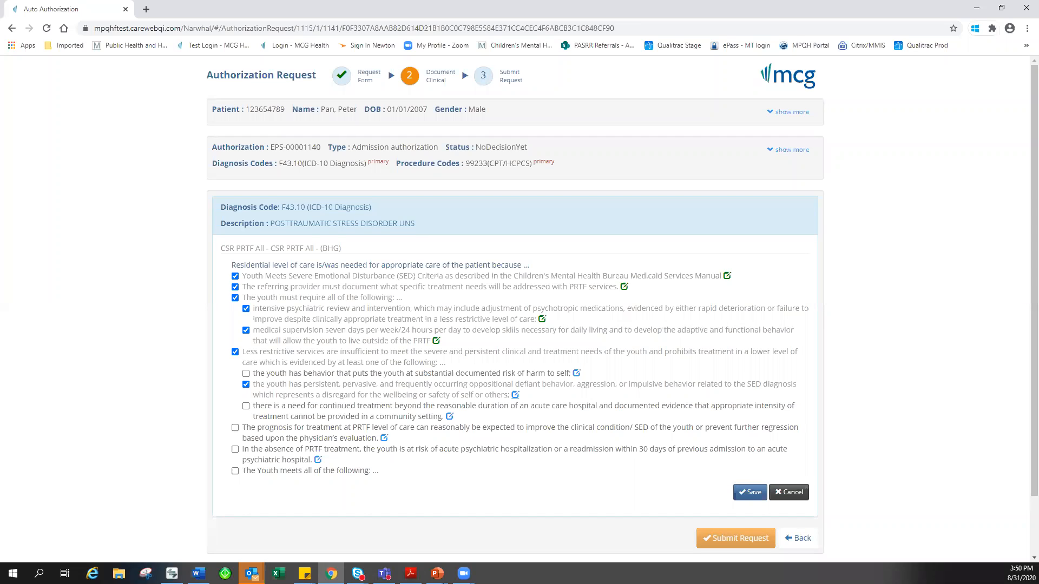
key("alt+Tab")
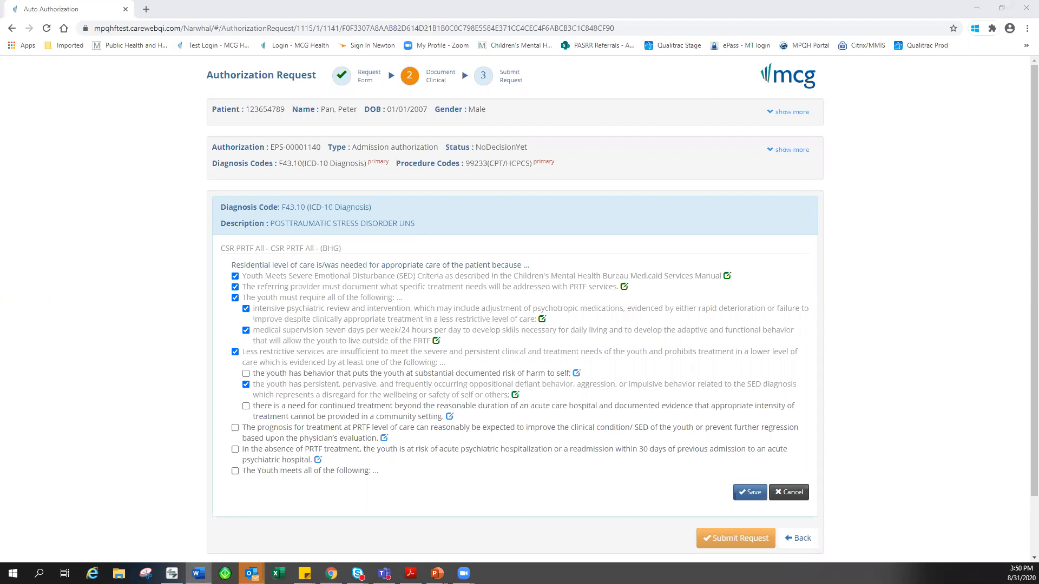
Tick the prognosis criterion with a note citing the 8/16 psych note and 8/25 1:1 note
left_click(235, 428)
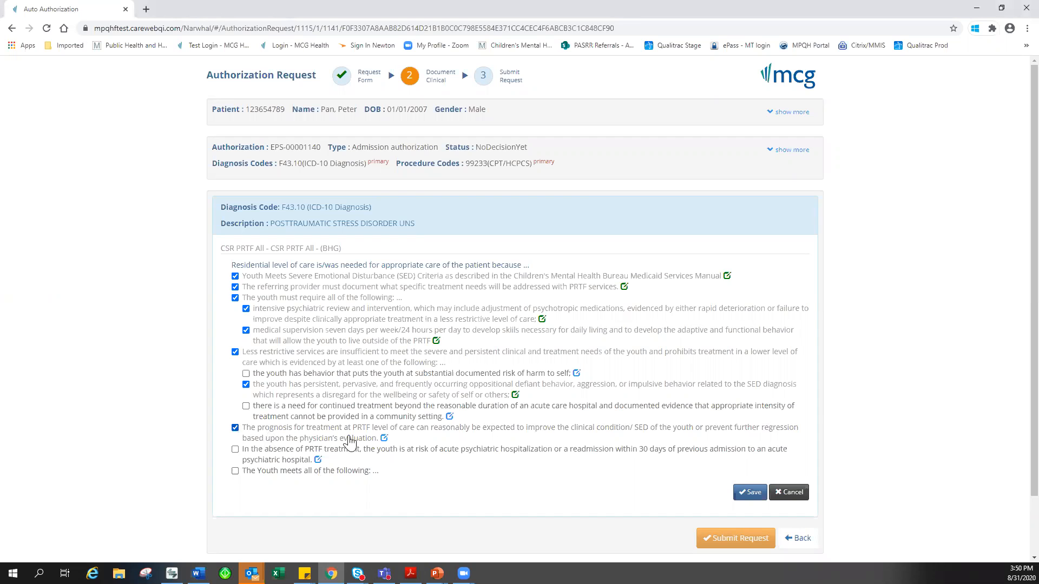
left_click(384, 438)
type("New diagnostic formulation based on 24/7 obs and milieu management; current plan to adjust medications based on new diagnostic formulation and re-evaluate in 2 weeks – see plan of psych note dated 8/16 pg 9 and 1:1 note dated 8/25 pg 13")
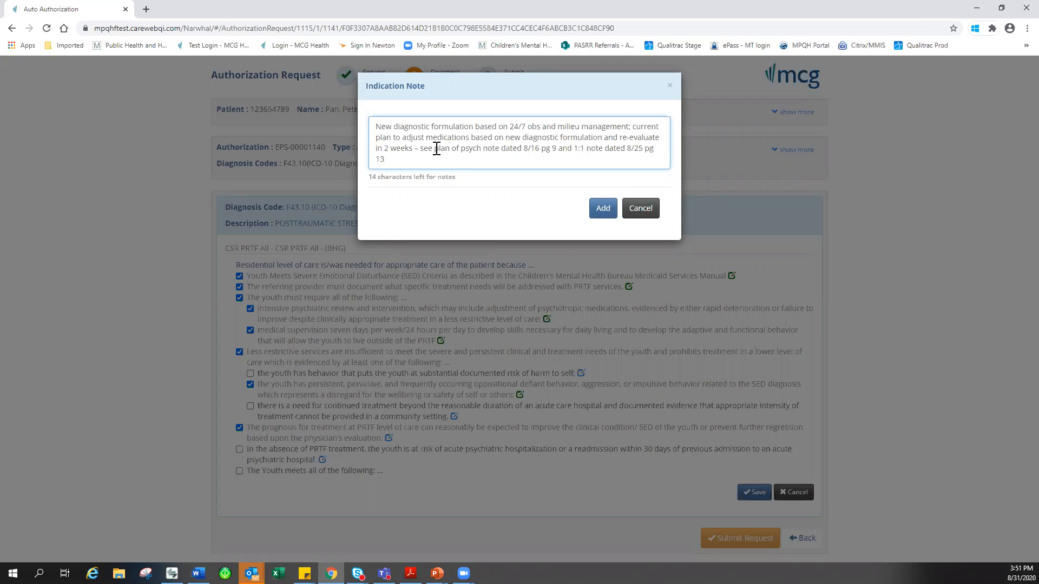
left_click_drag(433, 148, 501, 152)
mouse_move(442, 148)
left_mouse_down()
mouse_move(424, 148)
mouse_move(499, 148)
mouse_move(424, 148)
left_mouse_up()
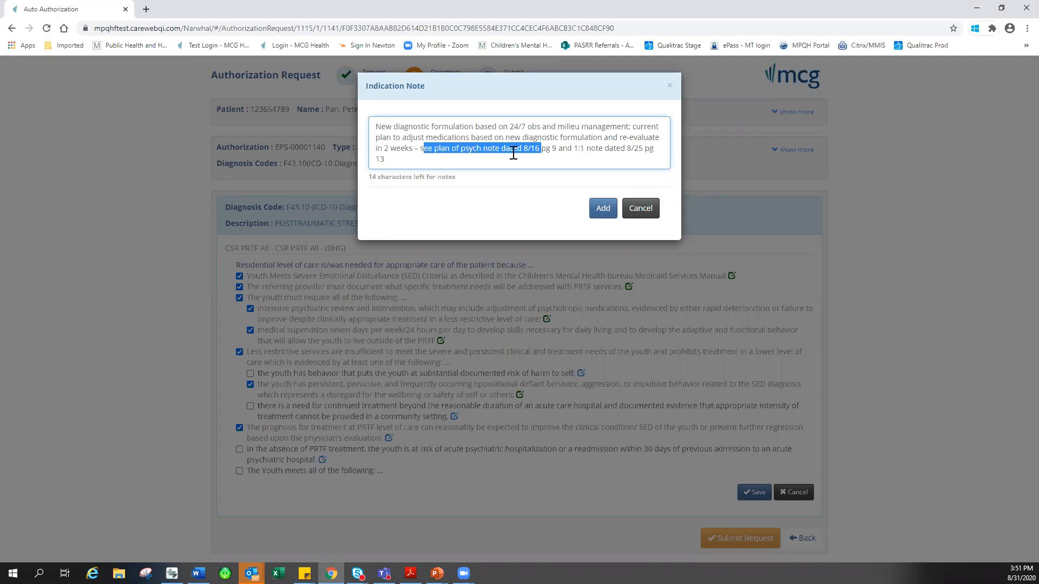
left_click(574, 149)
left_click_drag(613, 156, 644, 149)
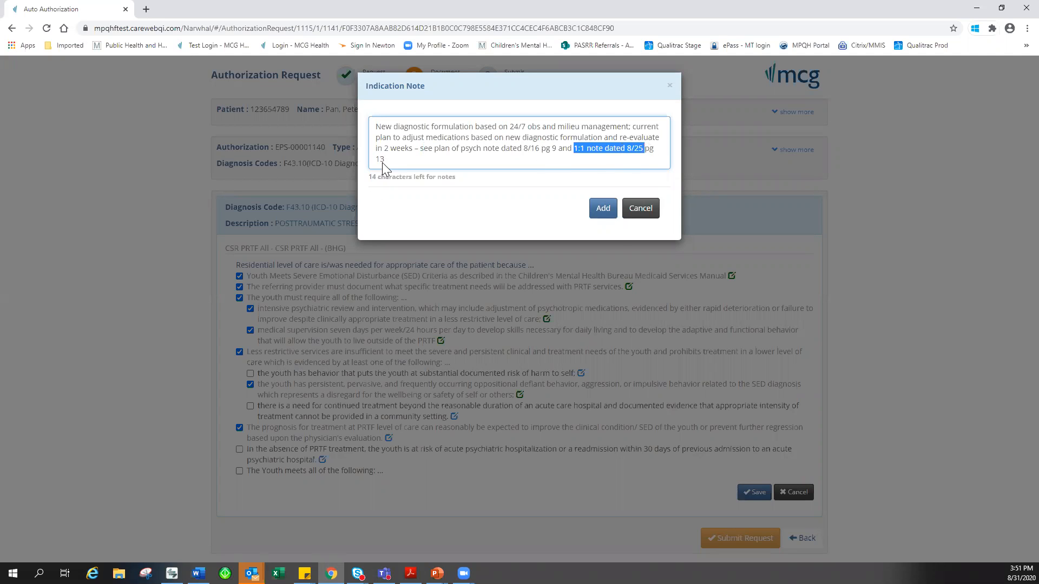
left_click(607, 212)
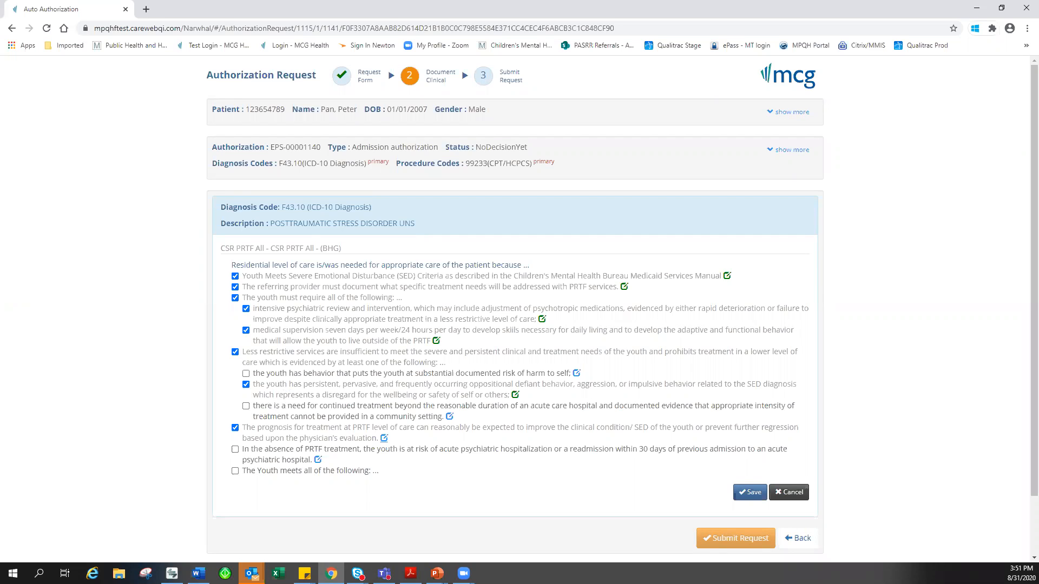
Note medication instability on the hospitalization-risk criterion, tick it, and tick 'The Youth meets all of the following'
key("alt+Tab")
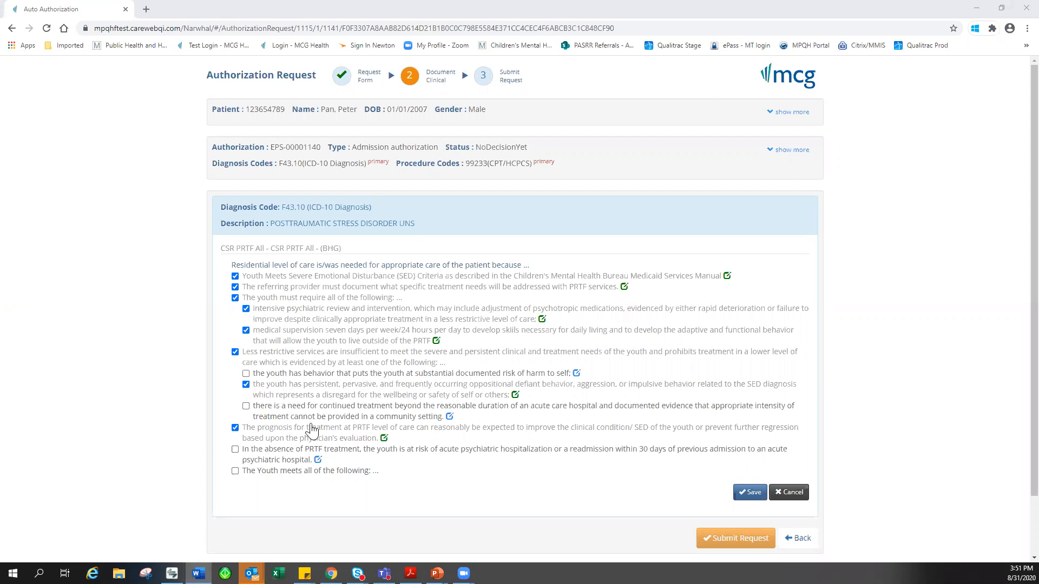
left_click(318, 459)
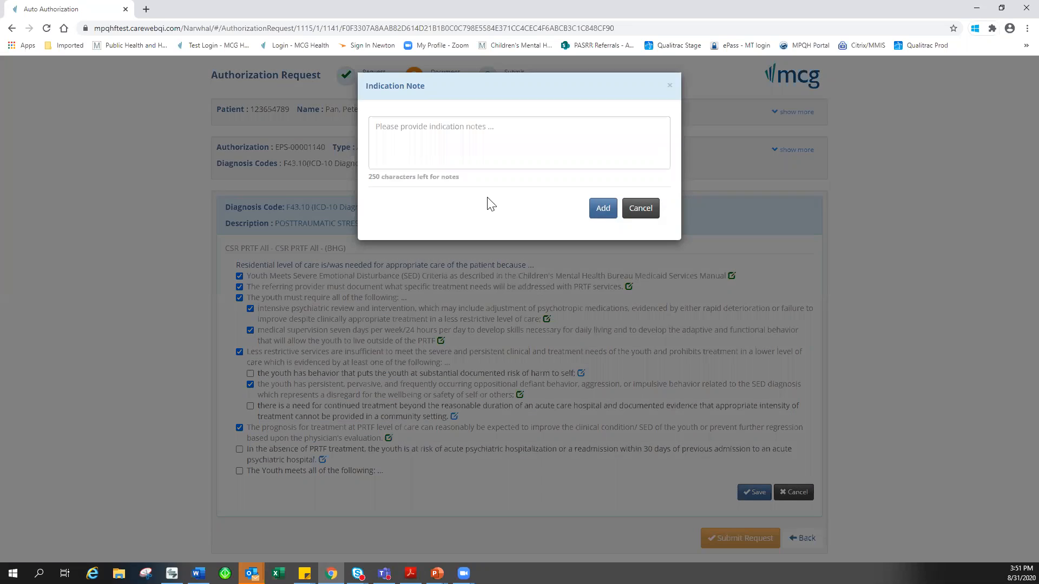
left_click(433, 144)
type("Based on medication monitoring and new case formulation, member is adjusting to new medications and interventions, not stable - see plan of psych note dated 8/16 pg 9 and tx note dated 8/25 pg 13")
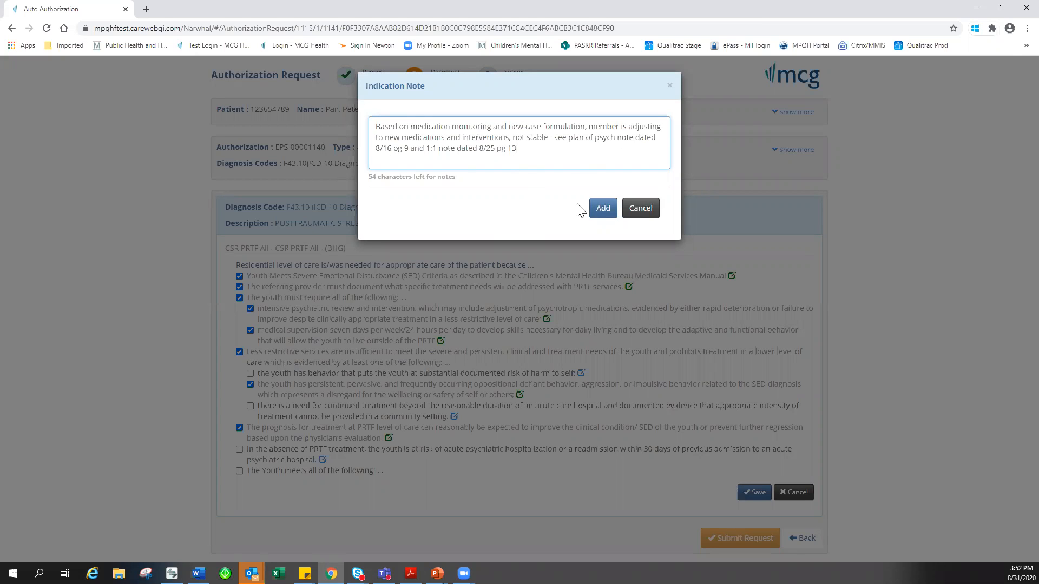
left_click(607, 211)
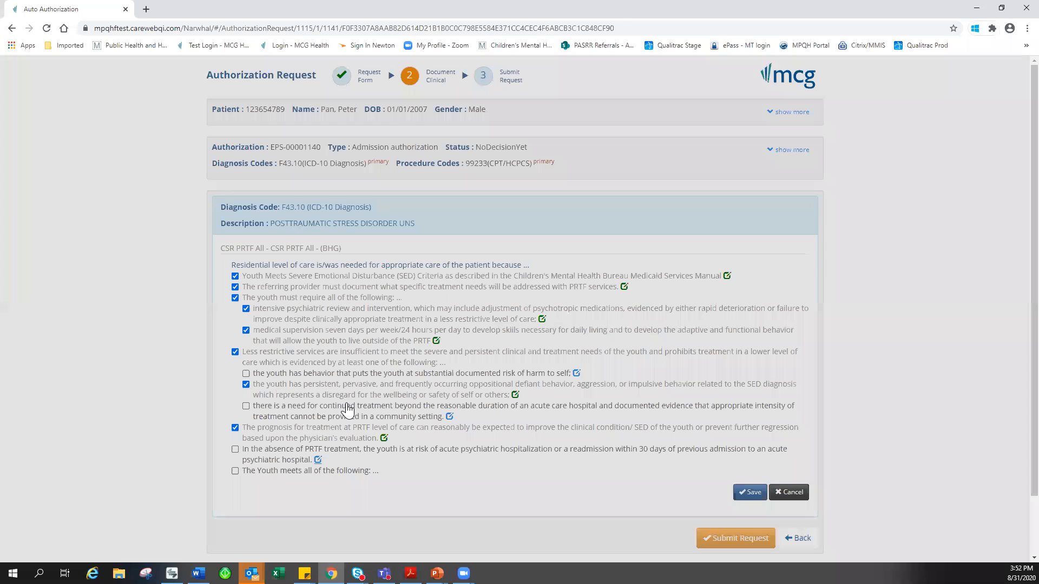
left_click(236, 450)
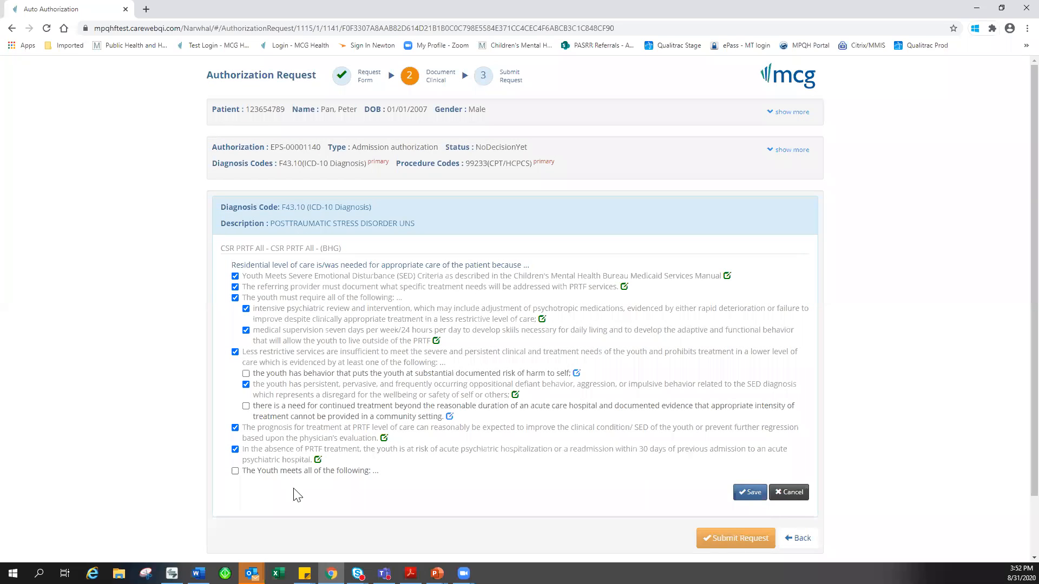
left_click(235, 472)
Tick the medical-record progress sub-criterion and start its indication note, undoing a wrong paste
scroll(236, 480, "down", 3)
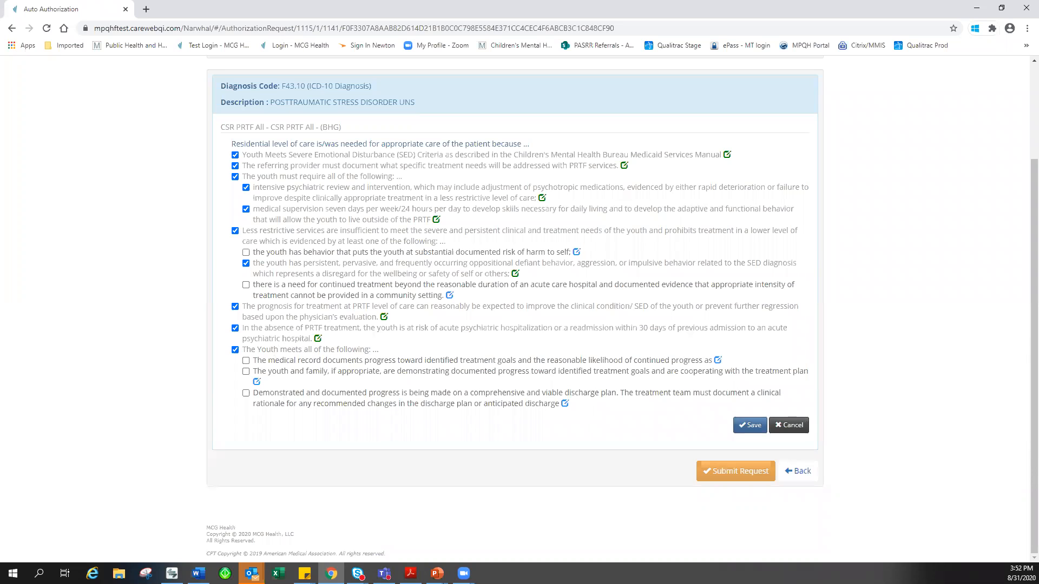
left_click(246, 361)
left_click(717, 360)
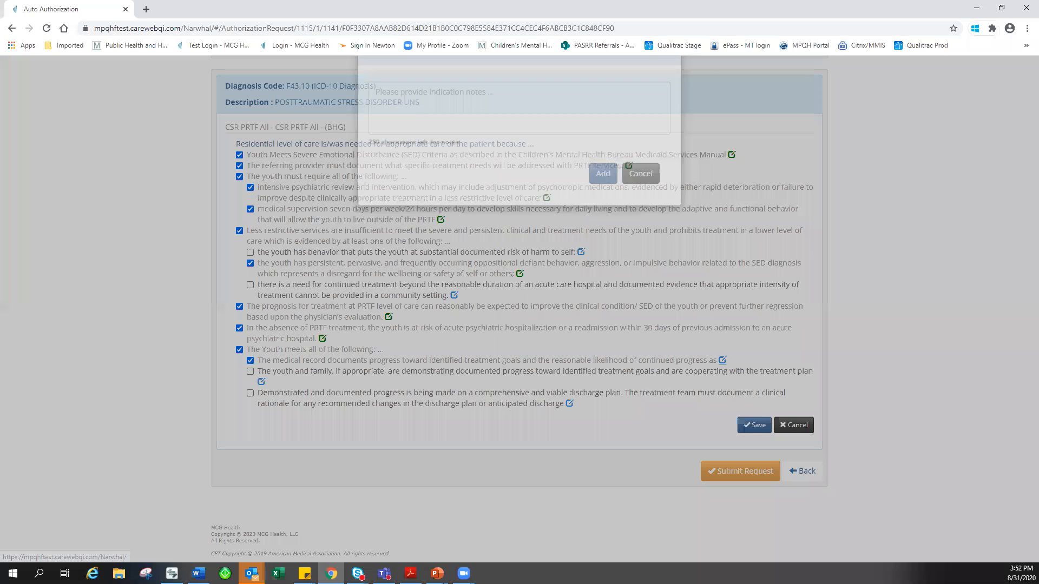
key("alt+Tab")
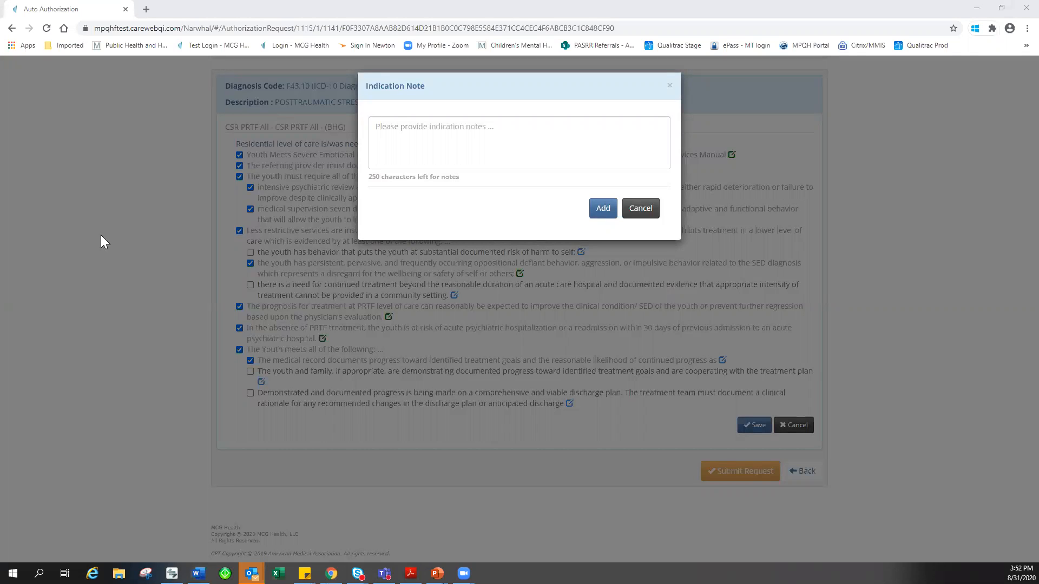
left_click(431, 115)
type("Based on medication monitoring and new case formulation, member is adjusting to new medications and interventions, not stable - see plan of psych note dated 8/16 pg 9 and 1:1 note dated 8/25 pg 13")
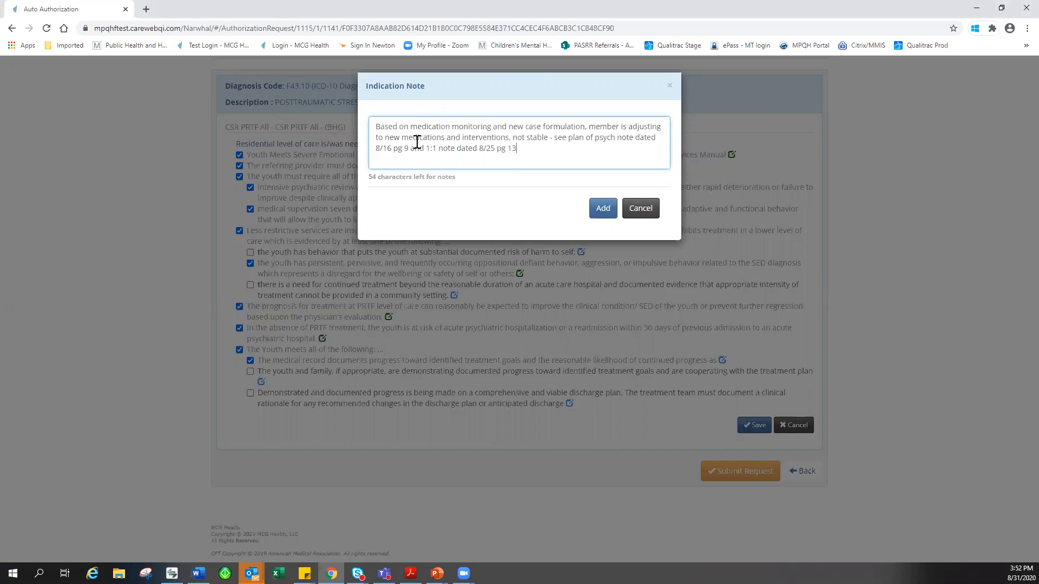
key("ctrl+z")
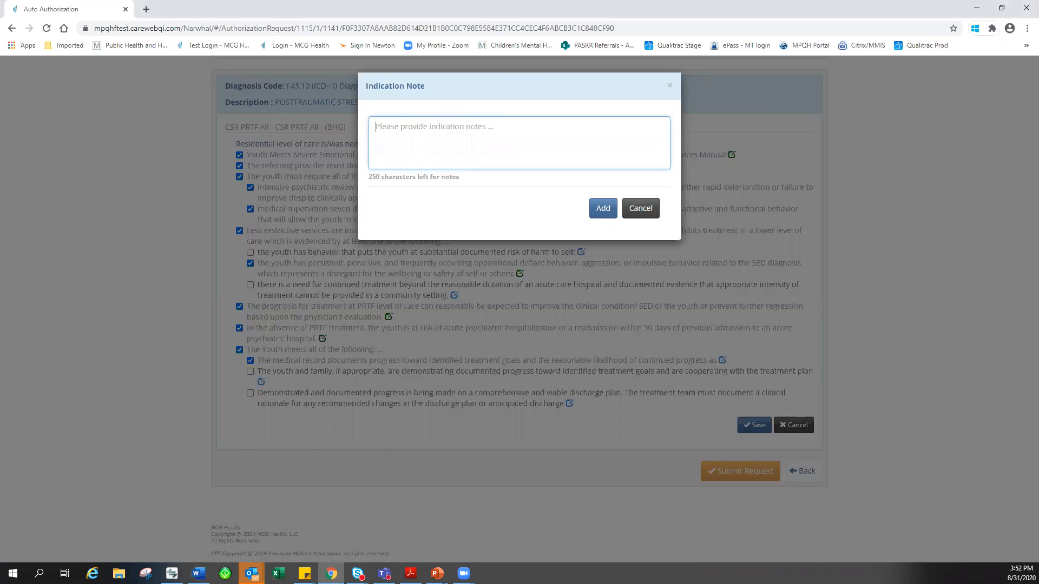
Fill the note with the 8/5 treatment plan and therapy notes reference, pages 5-15, and add it
key("alt+Tab")
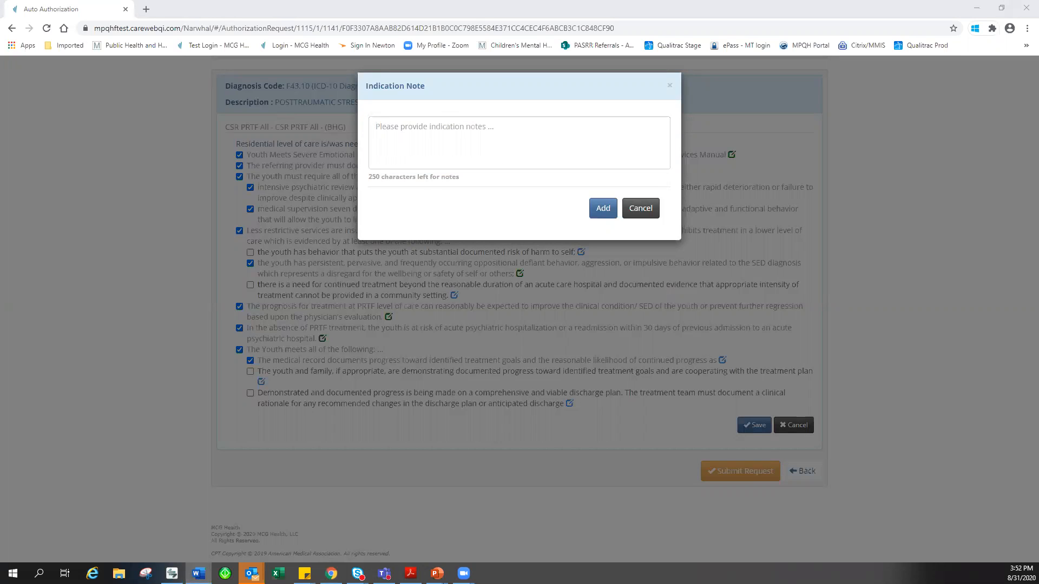
left_click(408, 107)
type("See Treatment Plan")
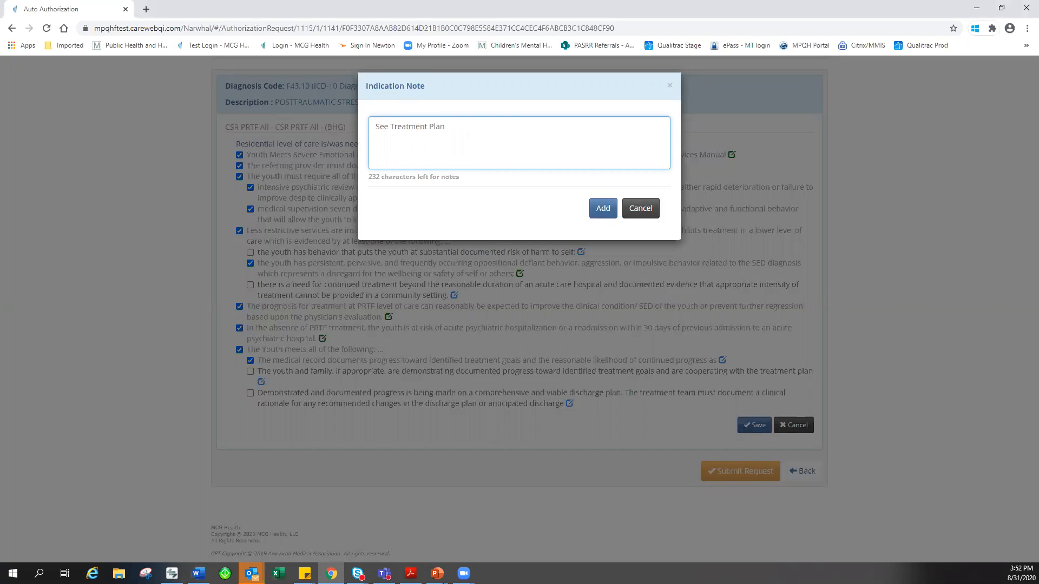
key("alt+Tab")
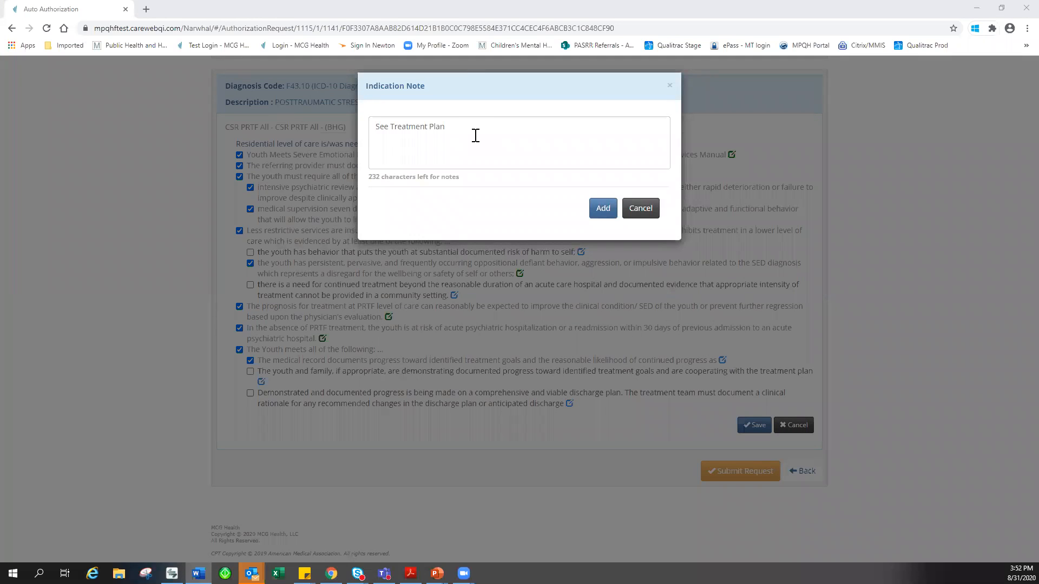
left_click_drag(476, 135, 369, 133)
type("See treatment plan date 8/5 supported by therapy notes (1:1, group, fam, and psych) – pgs 5-15")
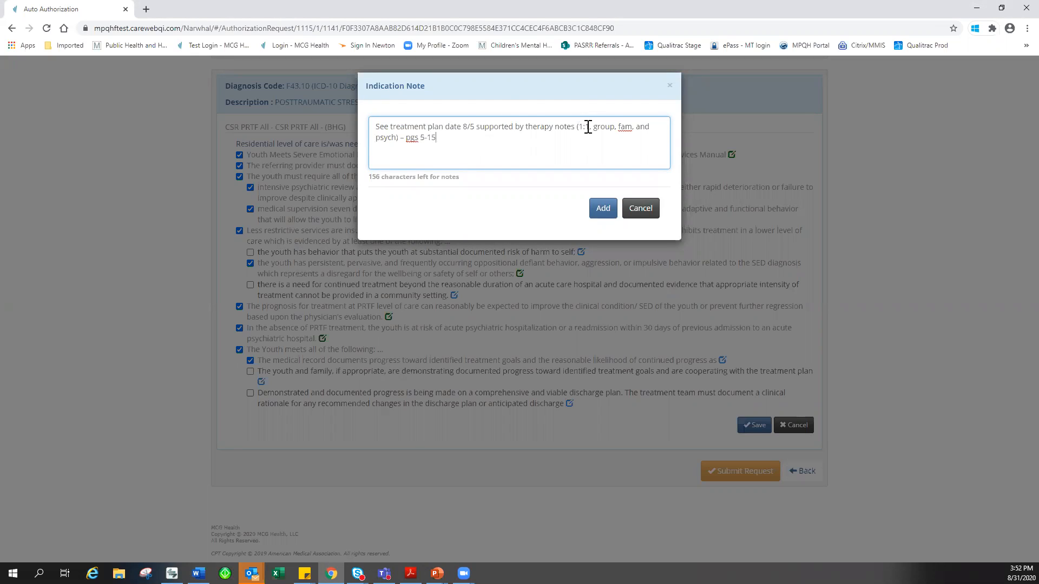
mouse_move(443, 138)
left_mouse_down()
mouse_move(409, 135)
mouse_move(424, 138)
left_mouse_up()
left_click(604, 209)
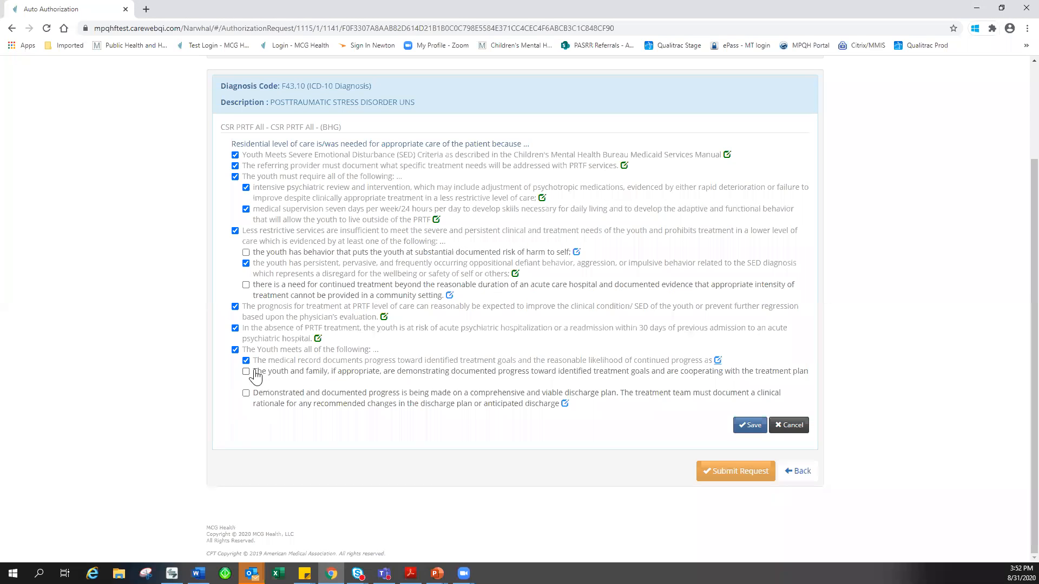
Tick the youth-and-family progress criterion with a note citing the 8/20 family therapy note, pg 15
left_click(246, 371)
key("alt+Tab")
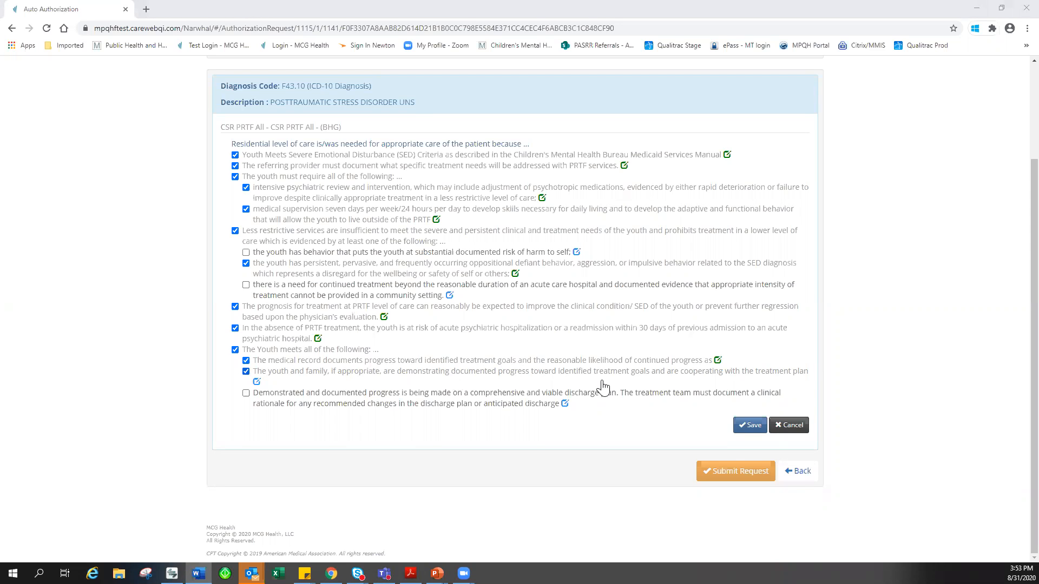
left_click(257, 381)
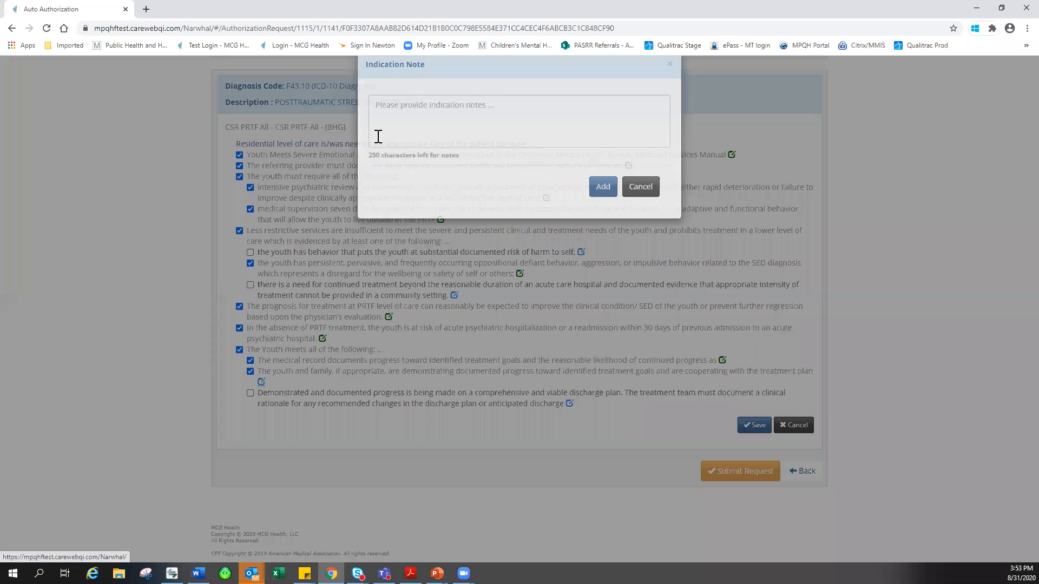
type("See family therapy note dated 8/20 – pg 15")
left_click_drag(529, 128, 508, 129)
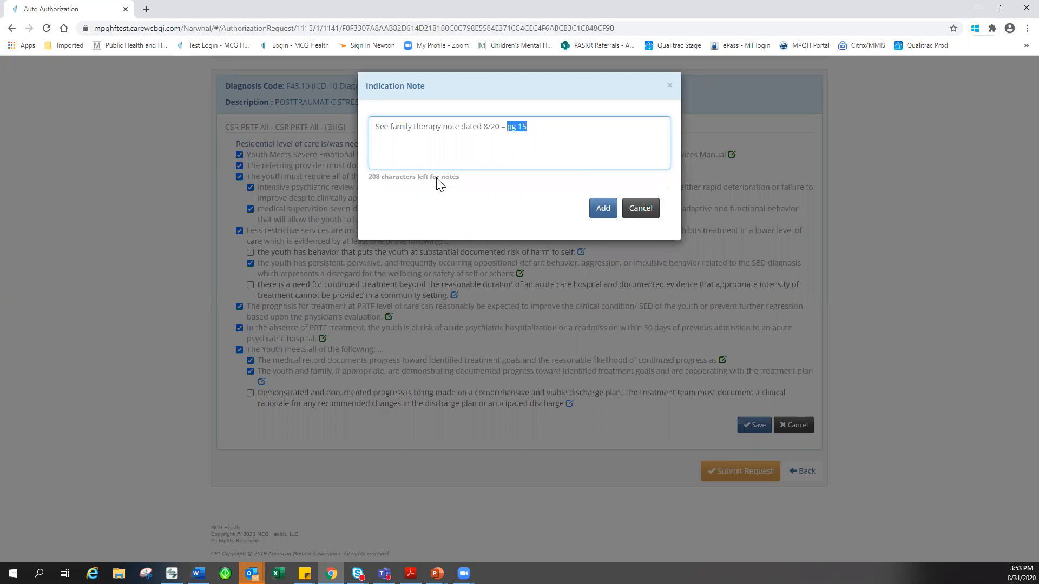
left_click_drag(499, 128, 483, 128)
left_click(605, 211)
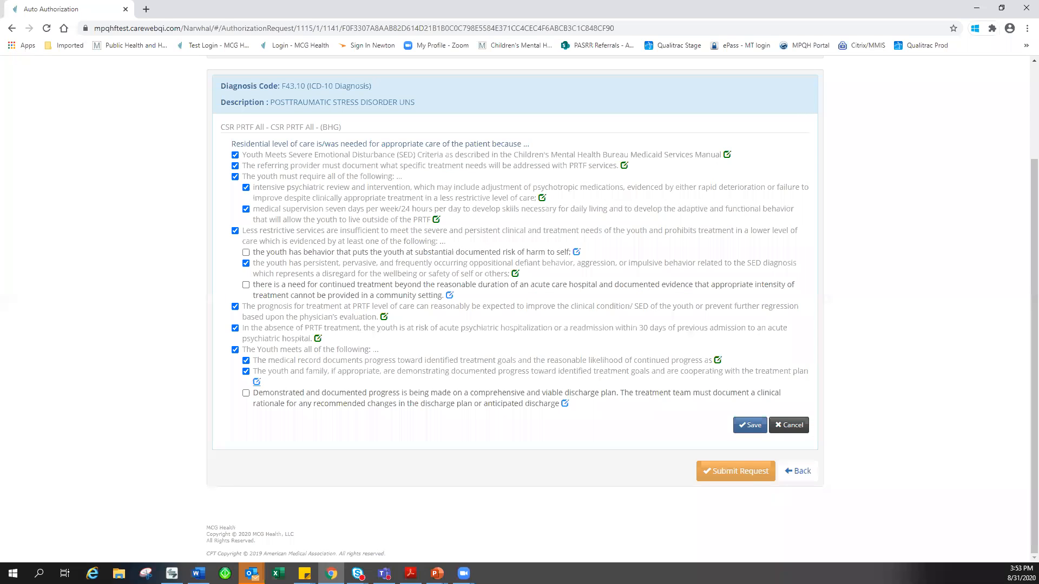
Tick the discharge-plan progress criterion
key("alt+Tab")
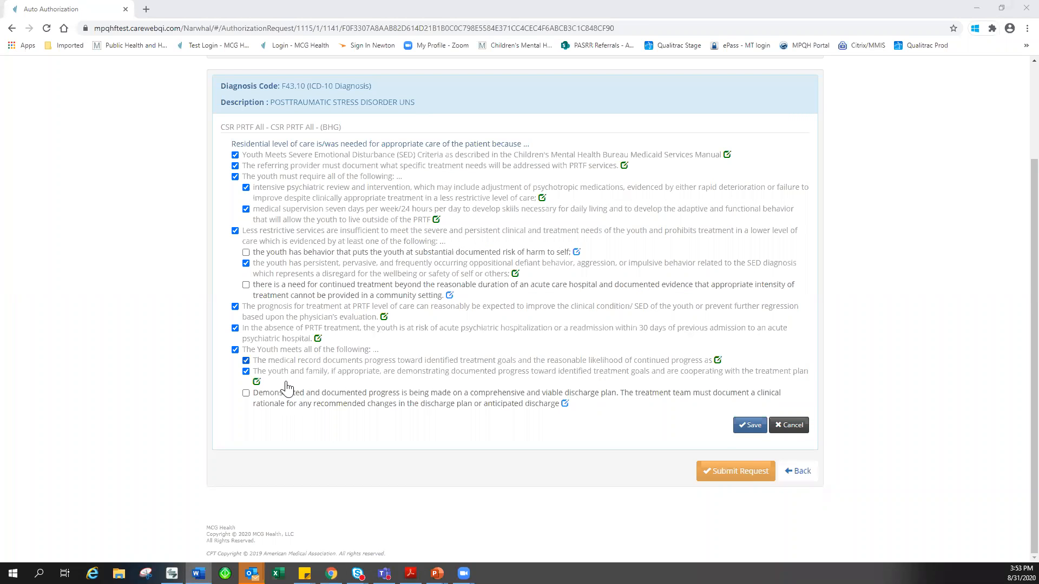
left_click(245, 395)
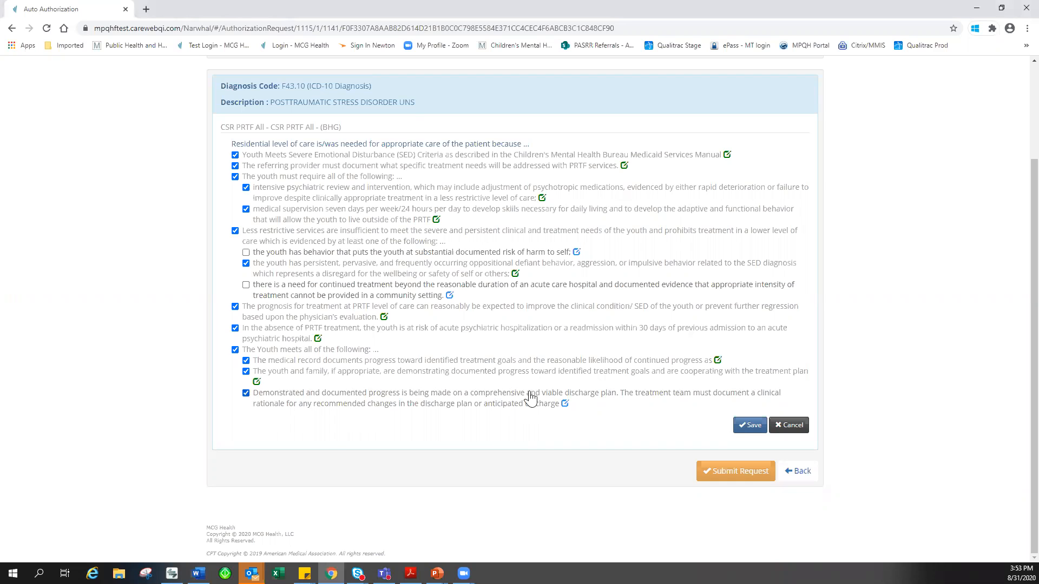
left_click(565, 404)
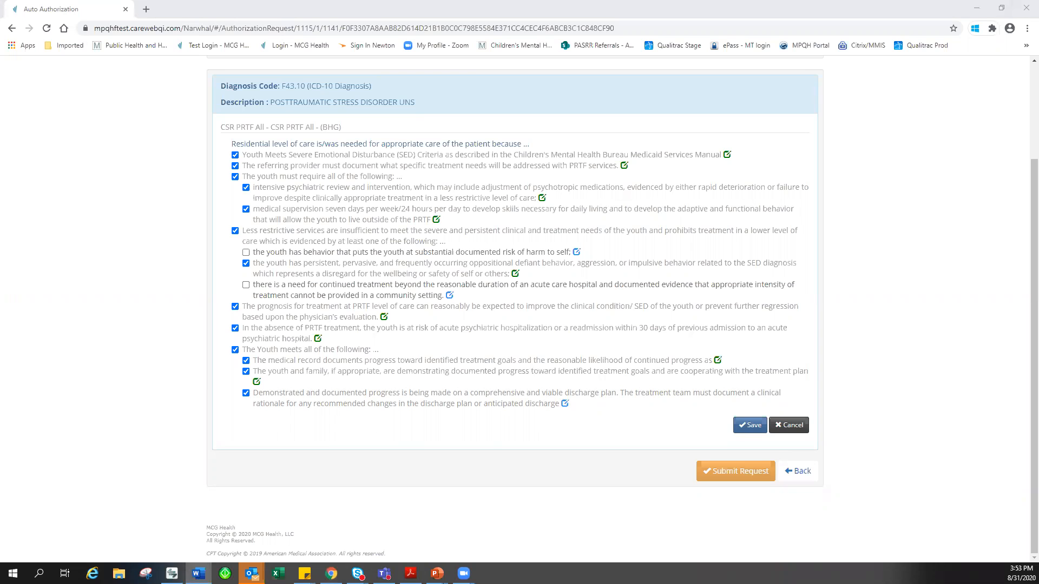
Add a discharge-plan note: TGH step-down primary, home with CBPRS secondary, citing 8/25 updates pg 17
left_click(565, 405)
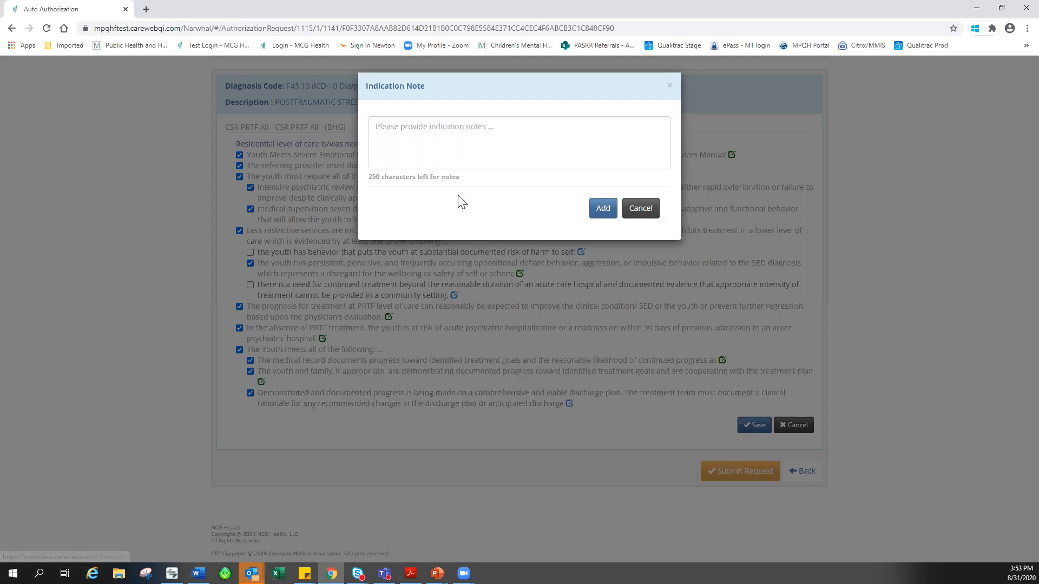
left_click(431, 160)
type("Discharge set for 7/2021")
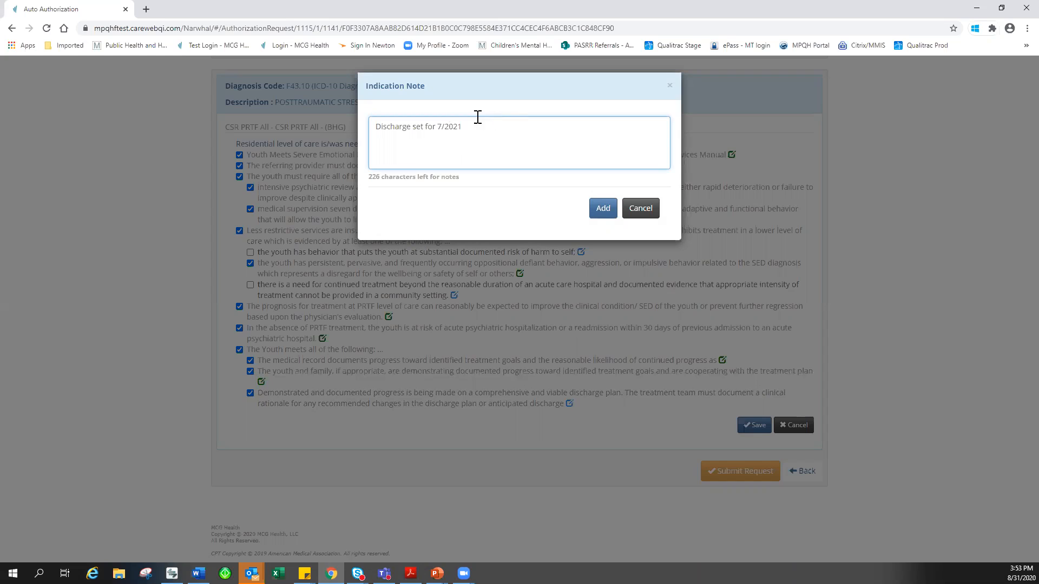
key("alt+Tab")
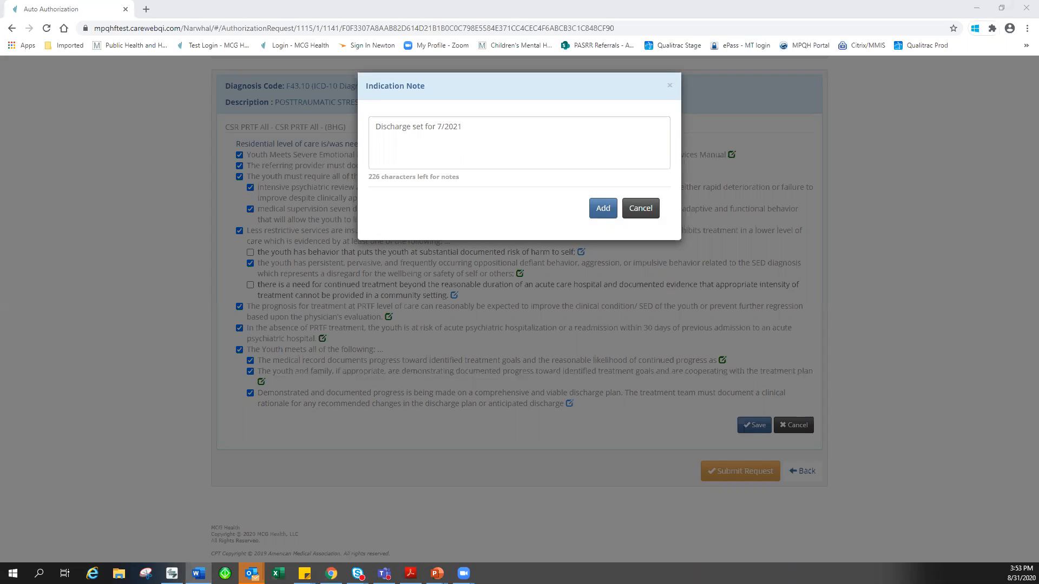
triple_click(380, 132)
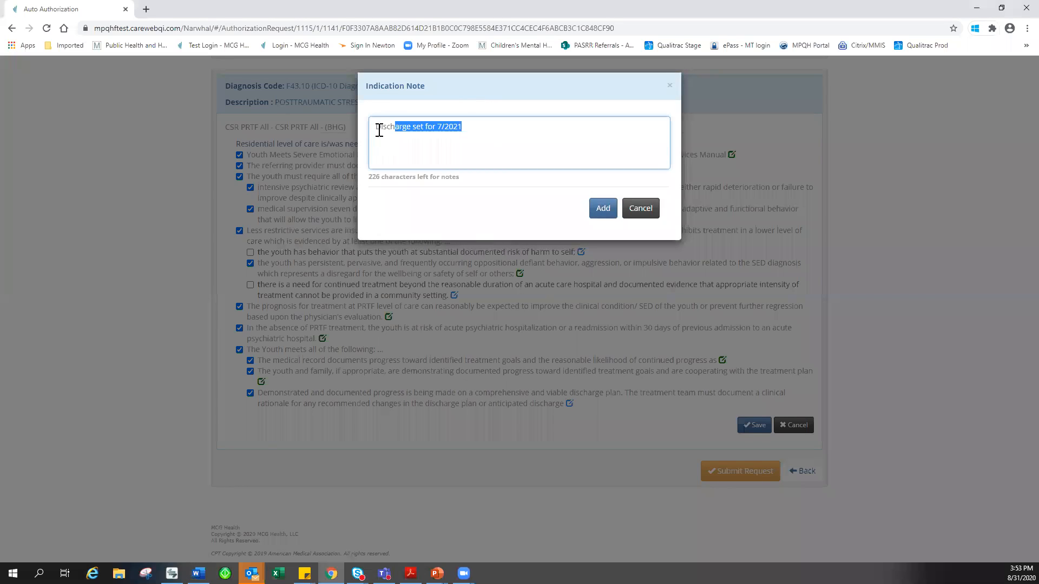
type("Due to case presentation change and escalations during family therapy, new primary plan is for TGH as a step down and initial thoughts are for Aware; secondary plan is for home with new CBPRS – see discharge plan updates 8/25 pg 17")
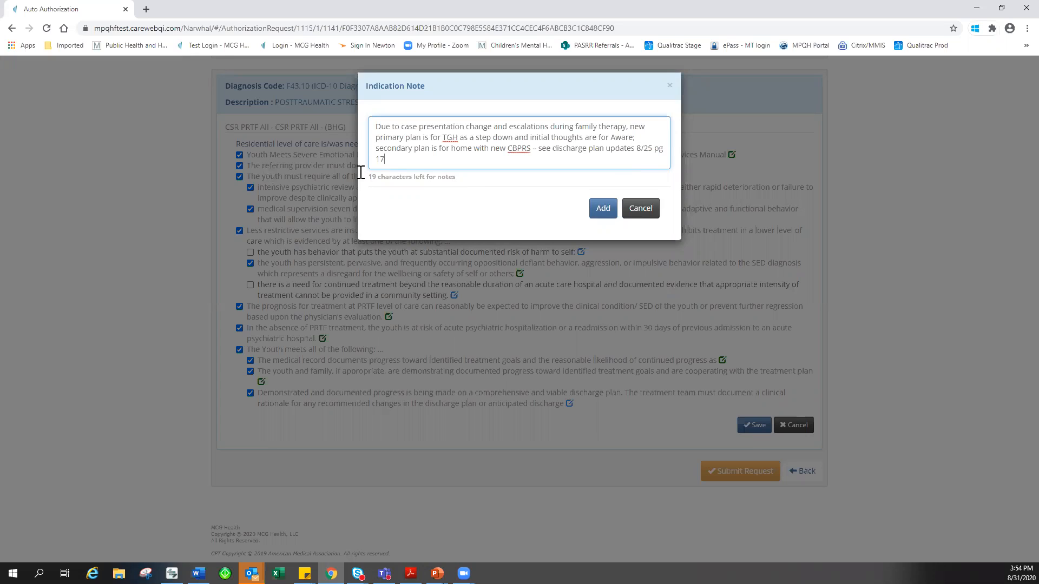
left_click_drag(394, 159, 368, 129)
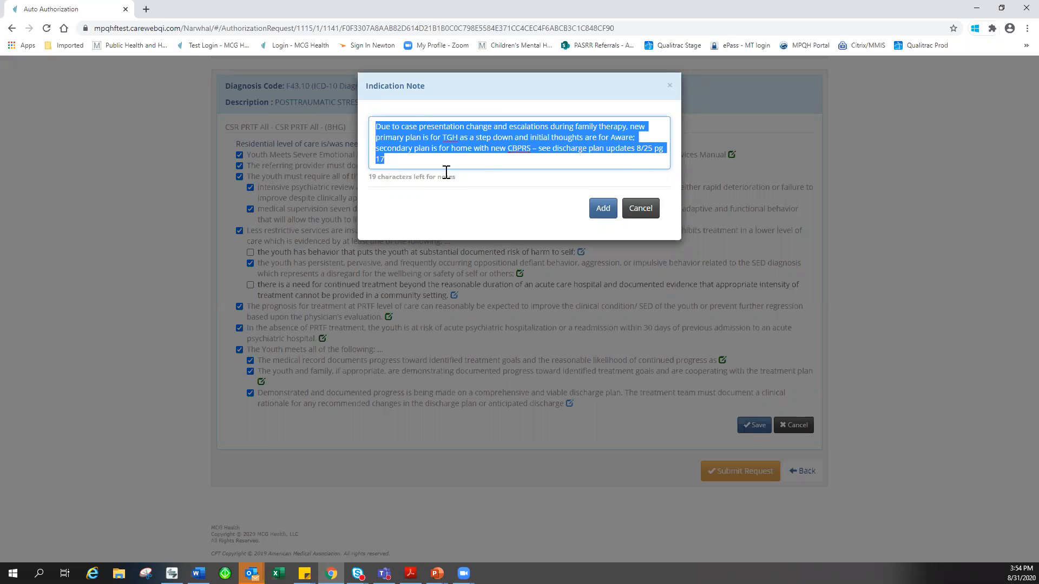
left_click(607, 216)
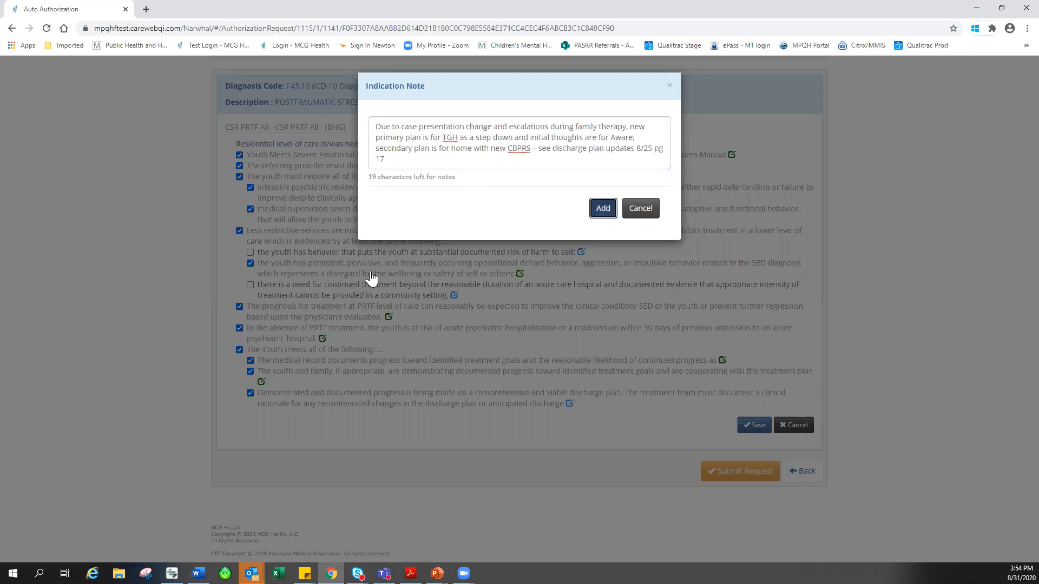
Save the MCG criteria, go back to the Qualitrac continued-stay review, and show the CSR criteria slide
left_click(750, 425)
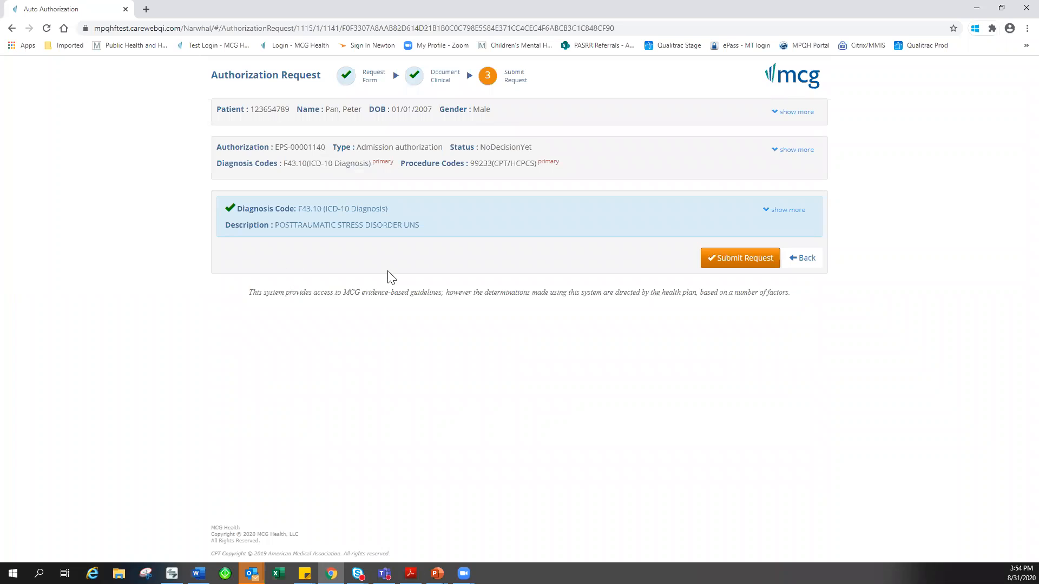
left_click(804, 267)
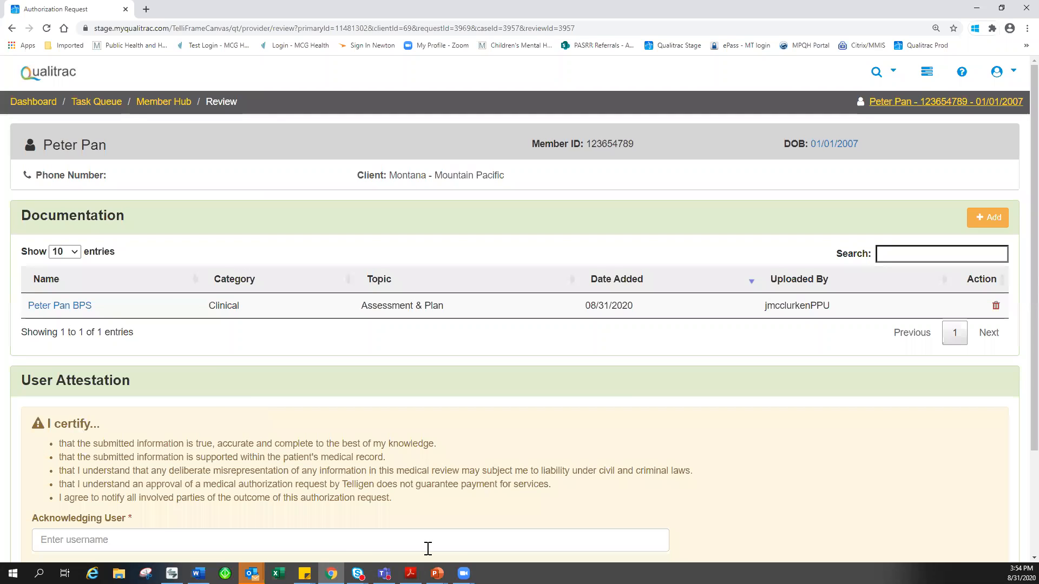
left_click(439, 575)
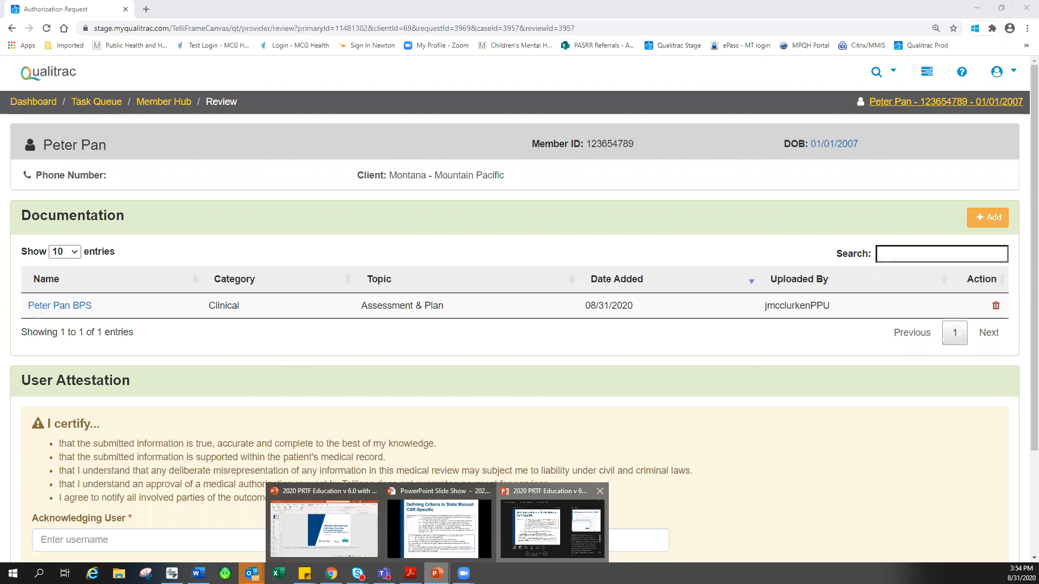
left_click(440, 528)
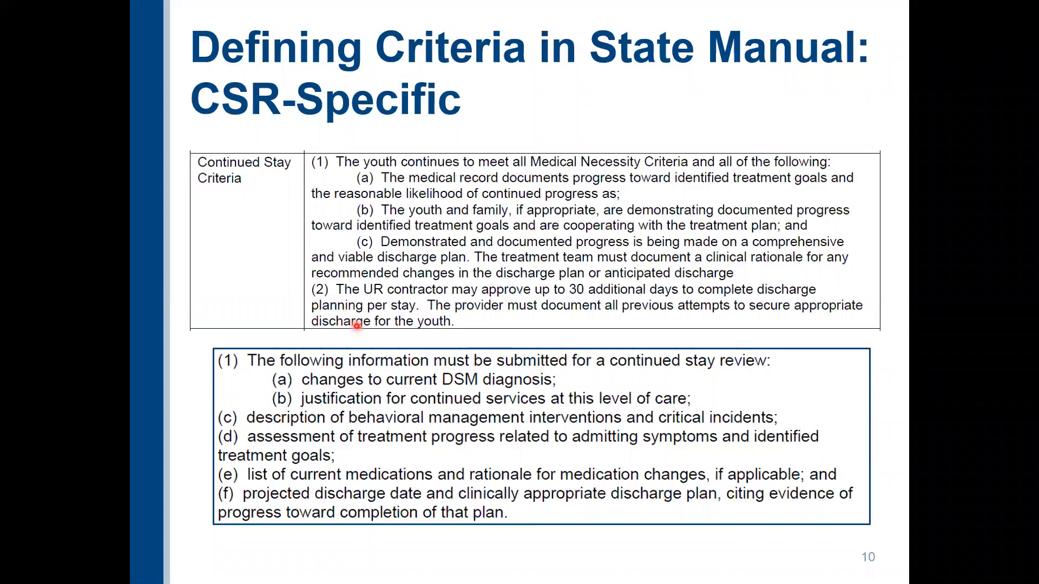